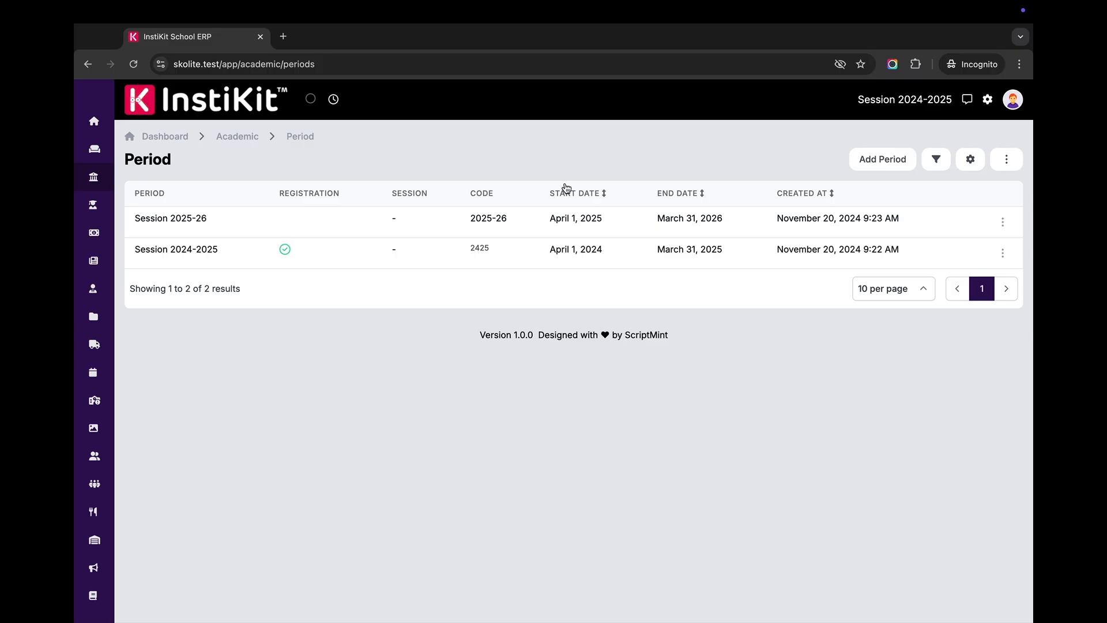
Step: Examine which roles hold the division read, create, edit, delete and export rights in the school's Academic permissions
left_click(130, 292)
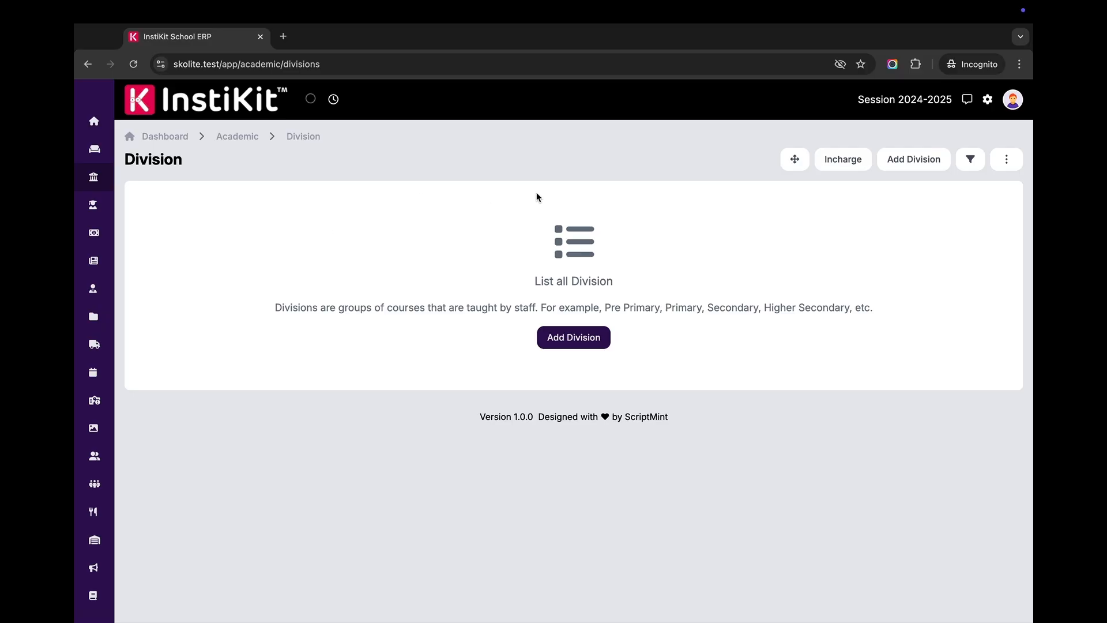
left_click(1015, 104)
left_click(957, 219)
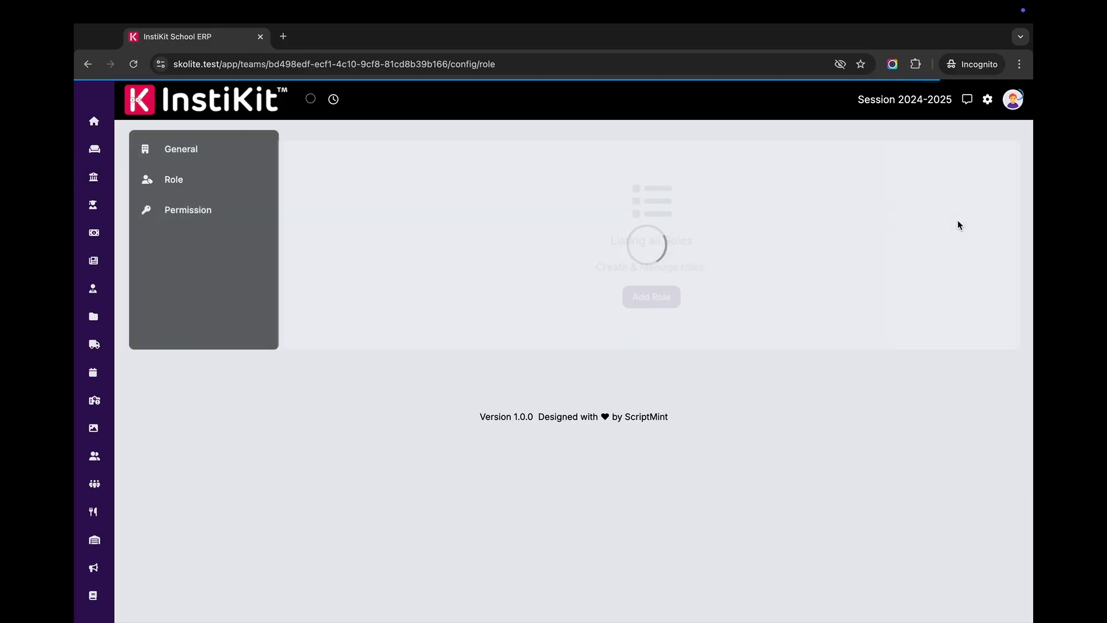
left_click(202, 211)
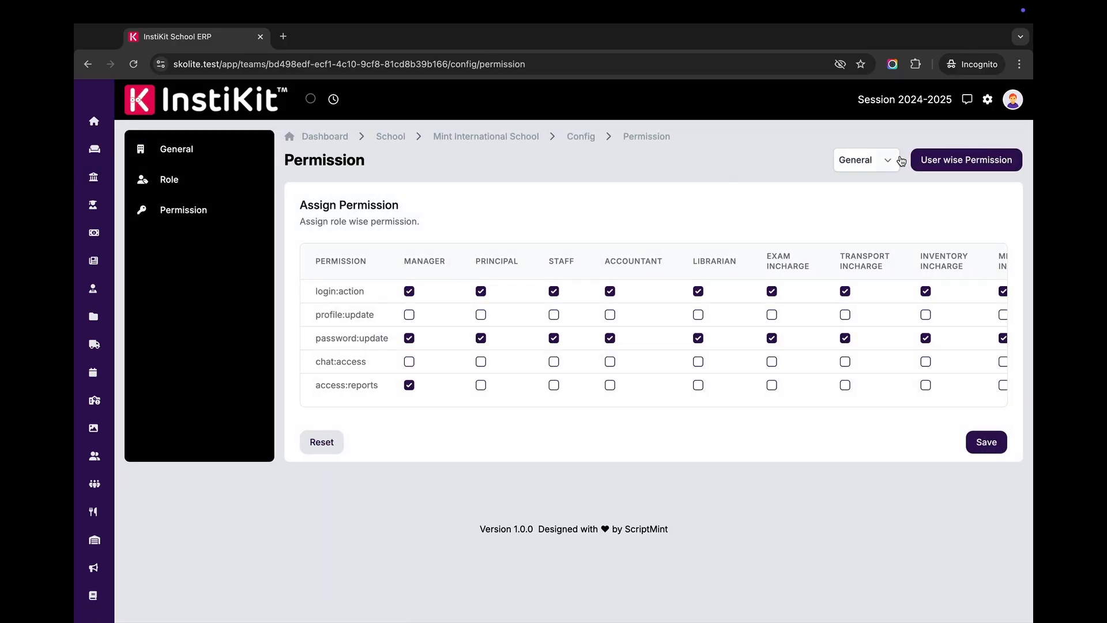
left_click(892, 162)
left_click(796, 197)
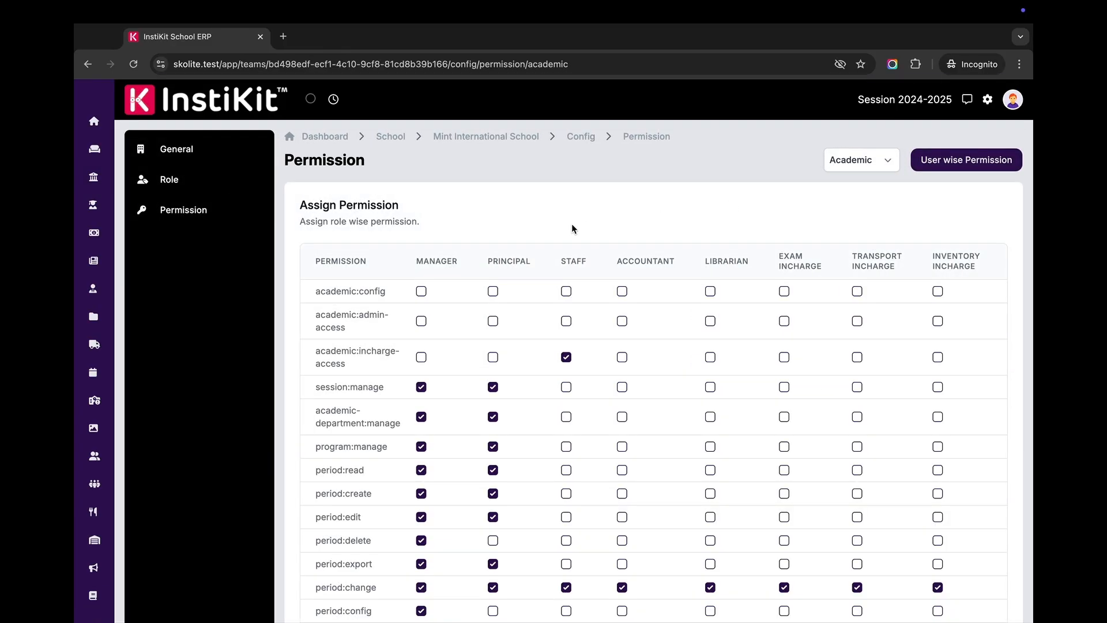
scroll(572, 228, "down", 5)
scroll(572, 225, "down", 1)
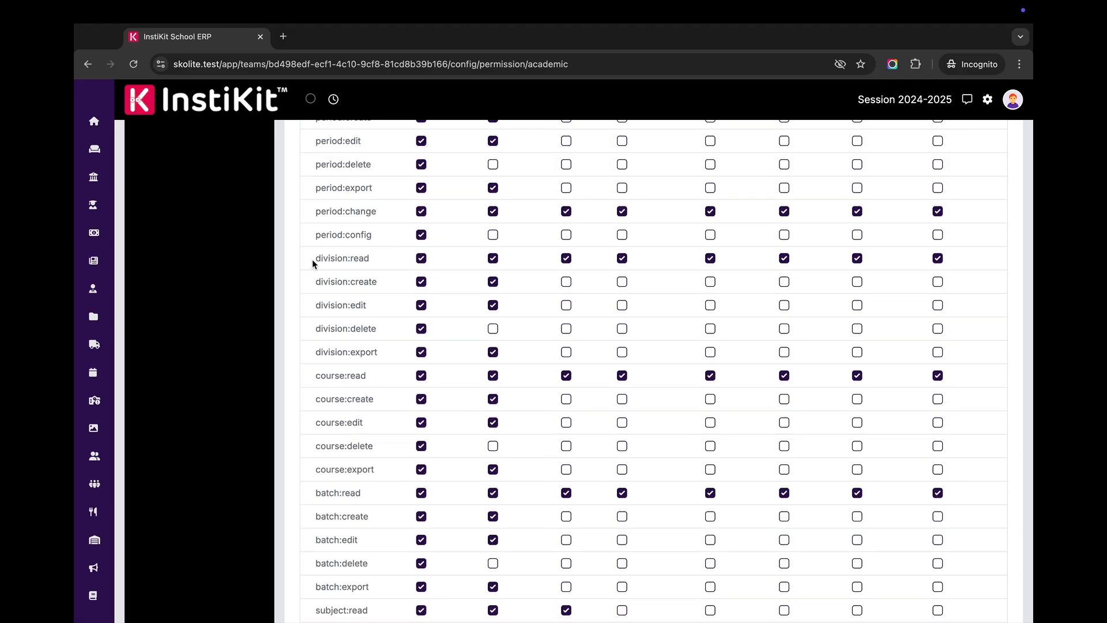
left_click_drag(376, 259, 387, 354)
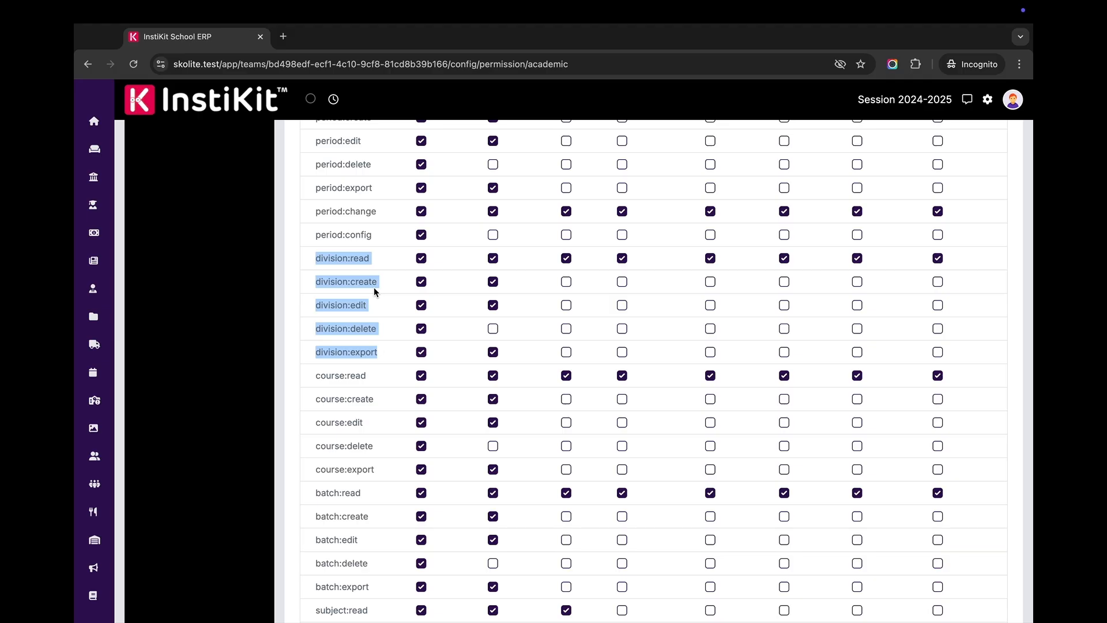
Step: Add and save a division named Pre Primary under the K12 program
mouse_move(127, 228)
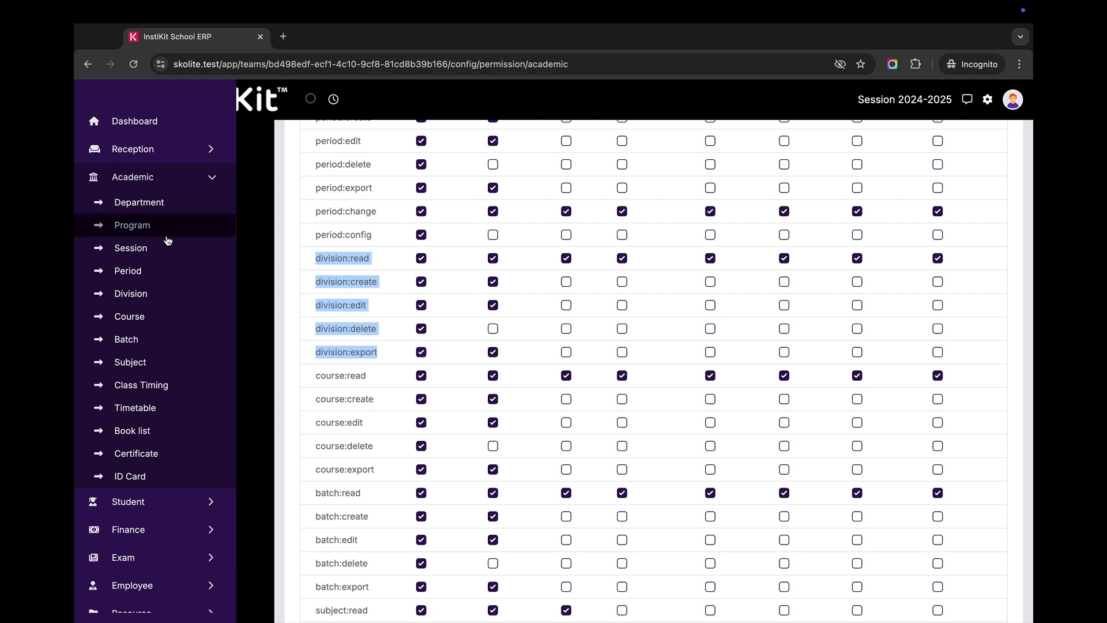
left_click(161, 293)
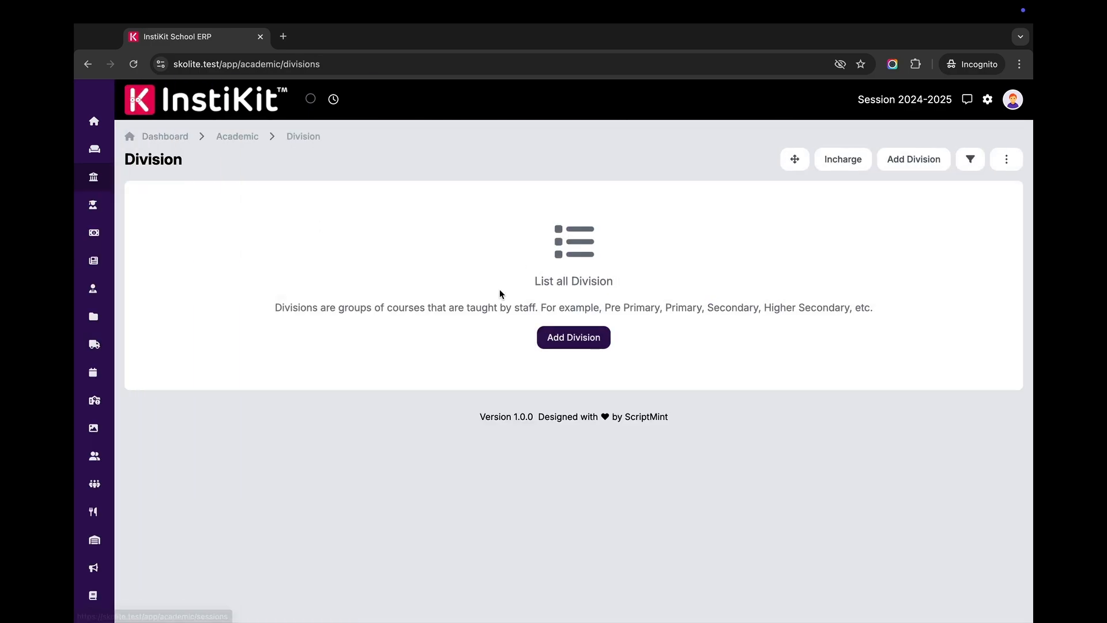
left_click(573, 344)
left_click(289, 222)
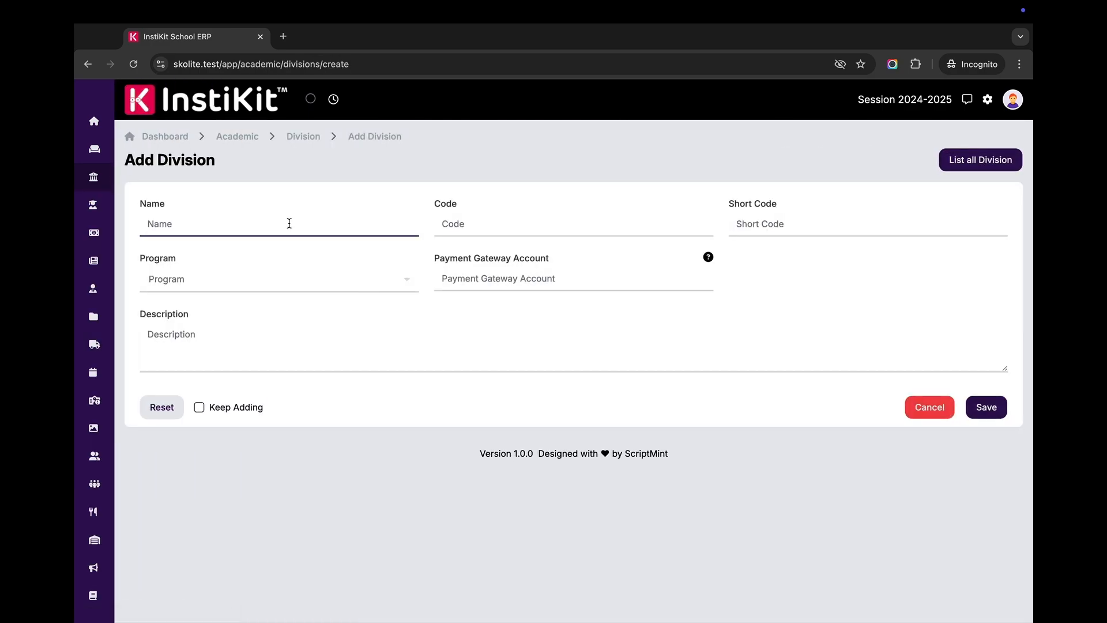
type("Pre Primary")
key("Tab")
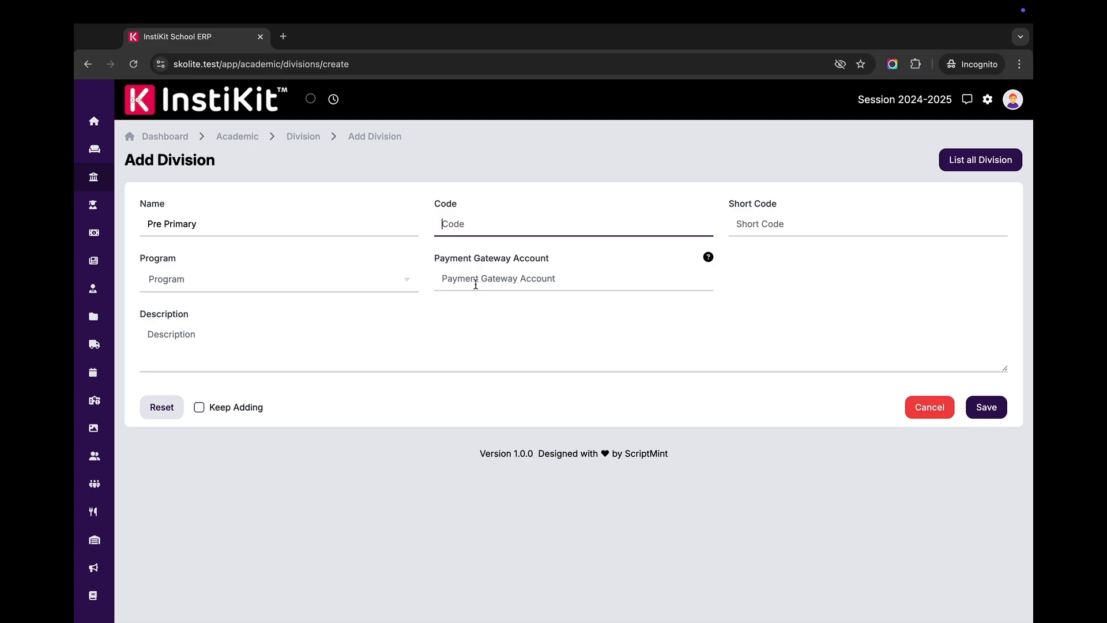
left_click(296, 278)
left_click(263, 305)
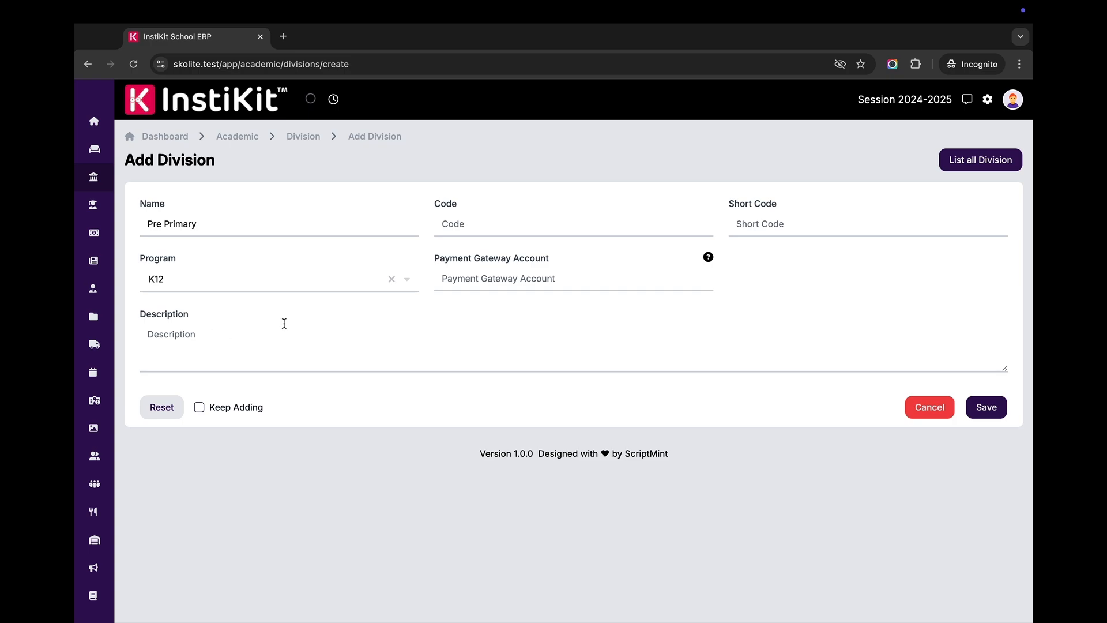
left_click(983, 407)
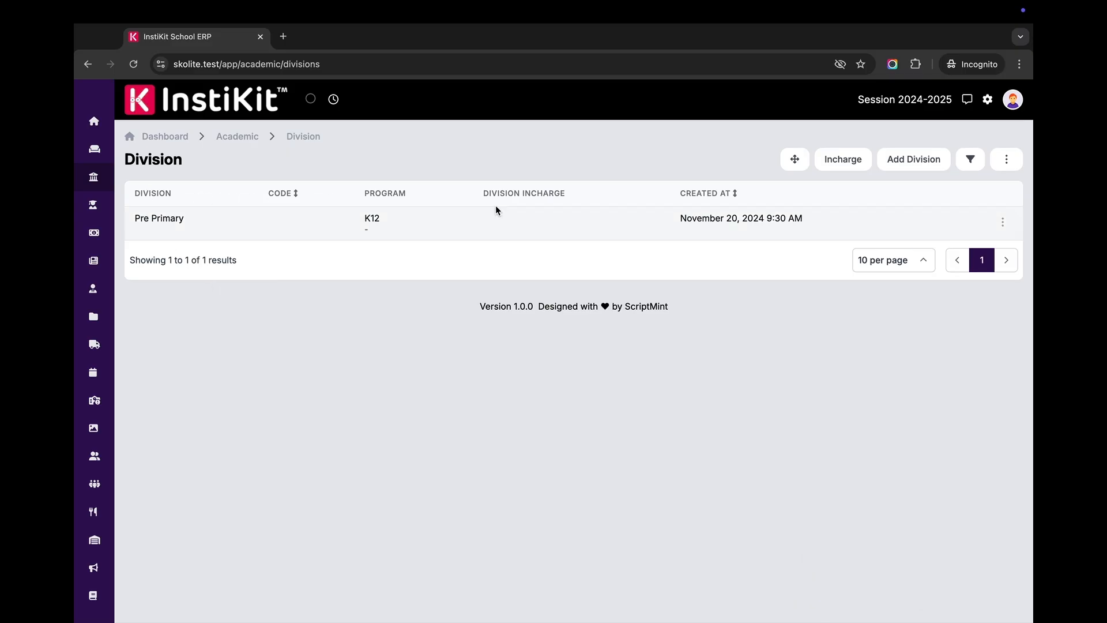
Step: Look over the division list's filter and its print, PDF and Excel export options
left_click(971, 162)
left_click(971, 162)
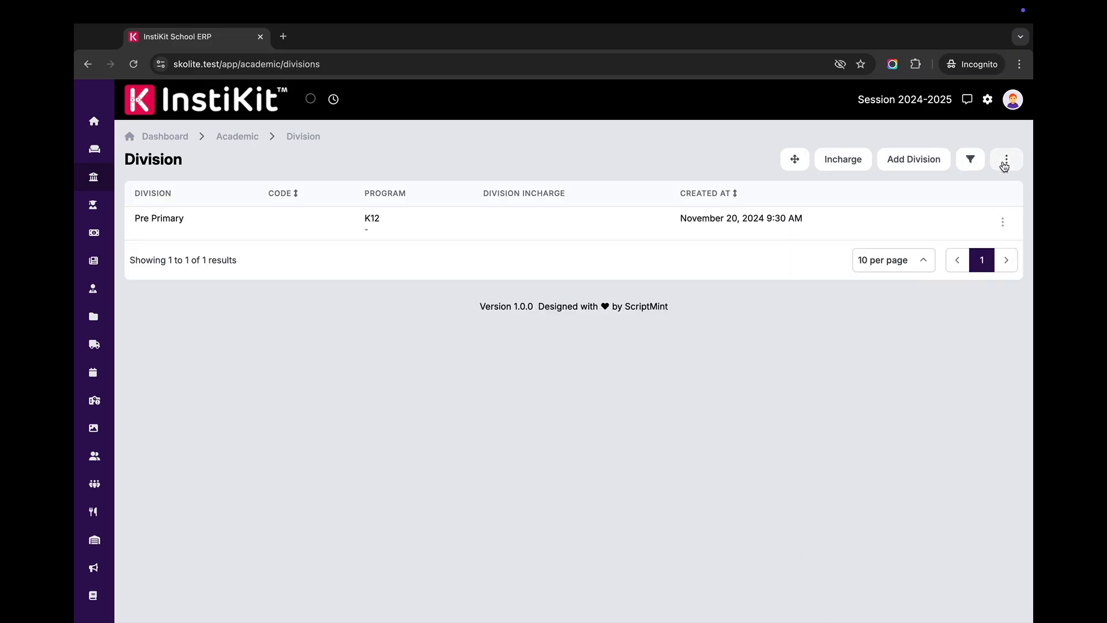
left_click(1006, 160)
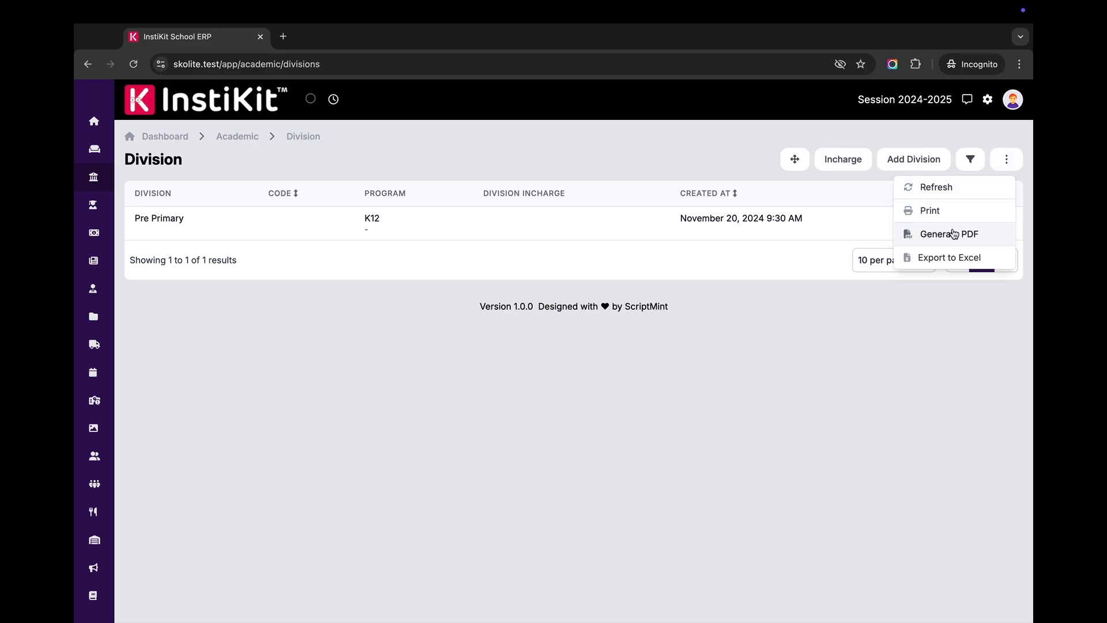
left_click(936, 260)
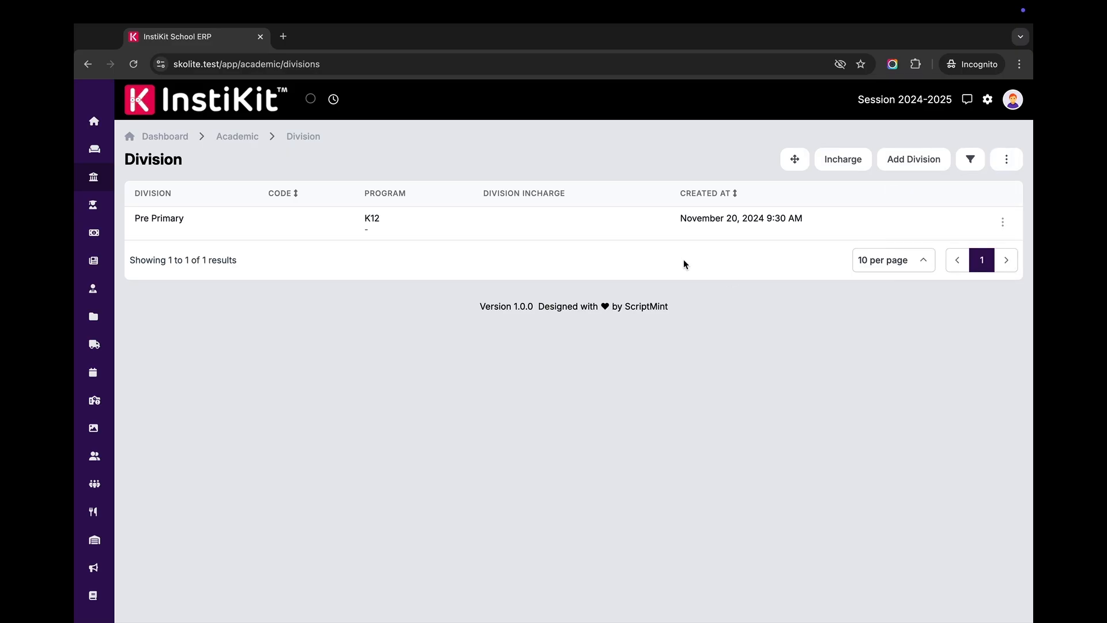
Step: Save a division incharge for Pre Primary - K12 with the chosen employee and start date Nov 1 2024, and return to the division list
left_click(837, 169)
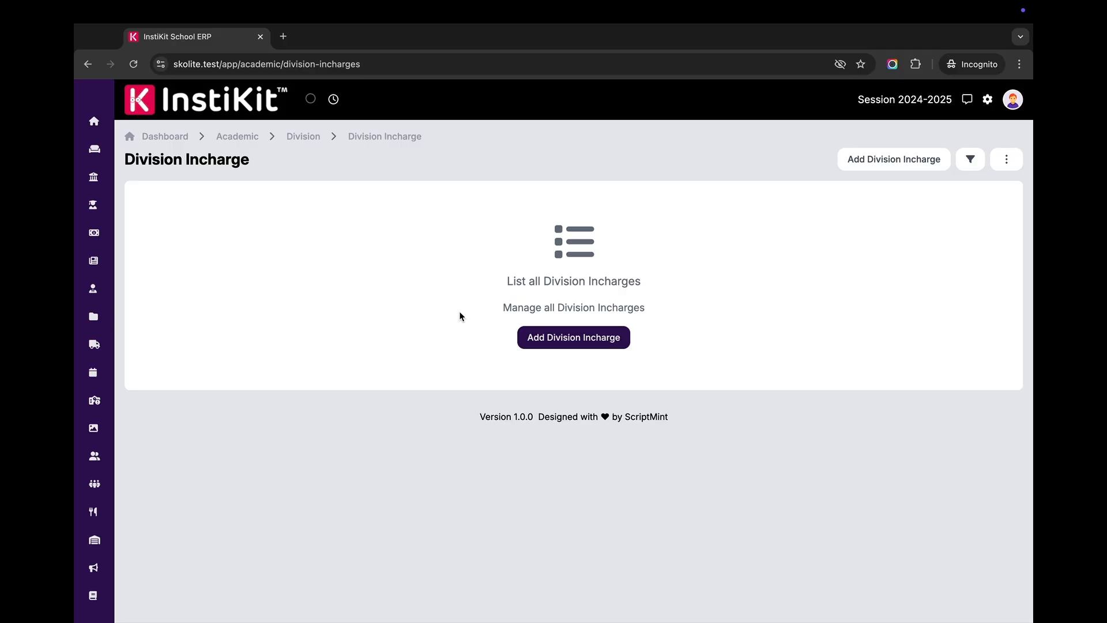
left_click(564, 340)
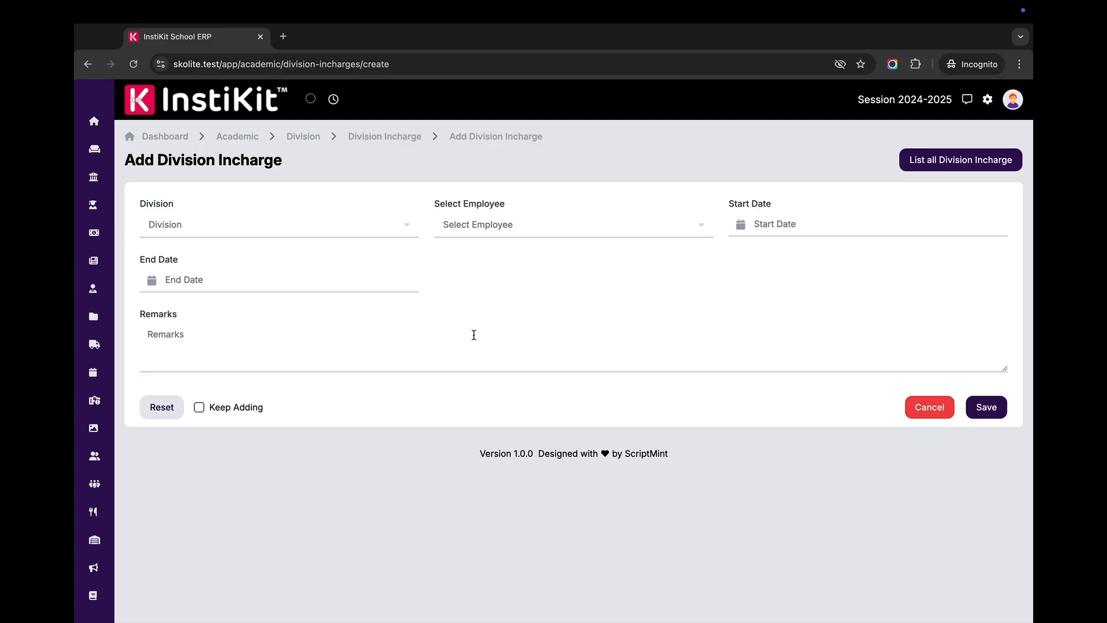
left_click(242, 225)
left_click(239, 247)
left_click(452, 237)
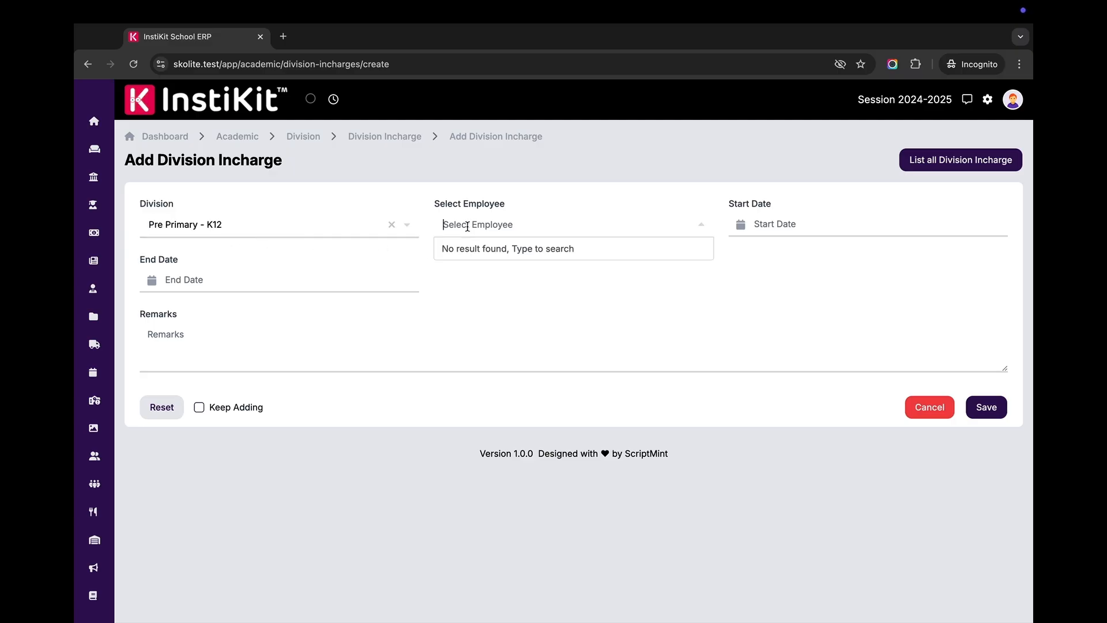
type("mar")
left_click(478, 251)
left_click(792, 230)
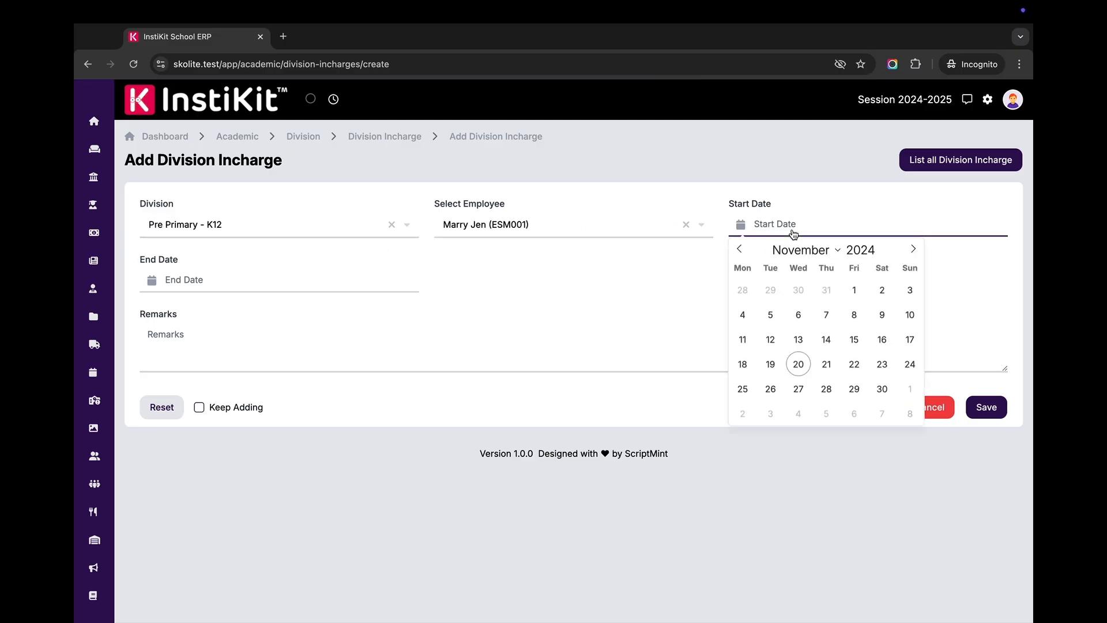
left_click(854, 290)
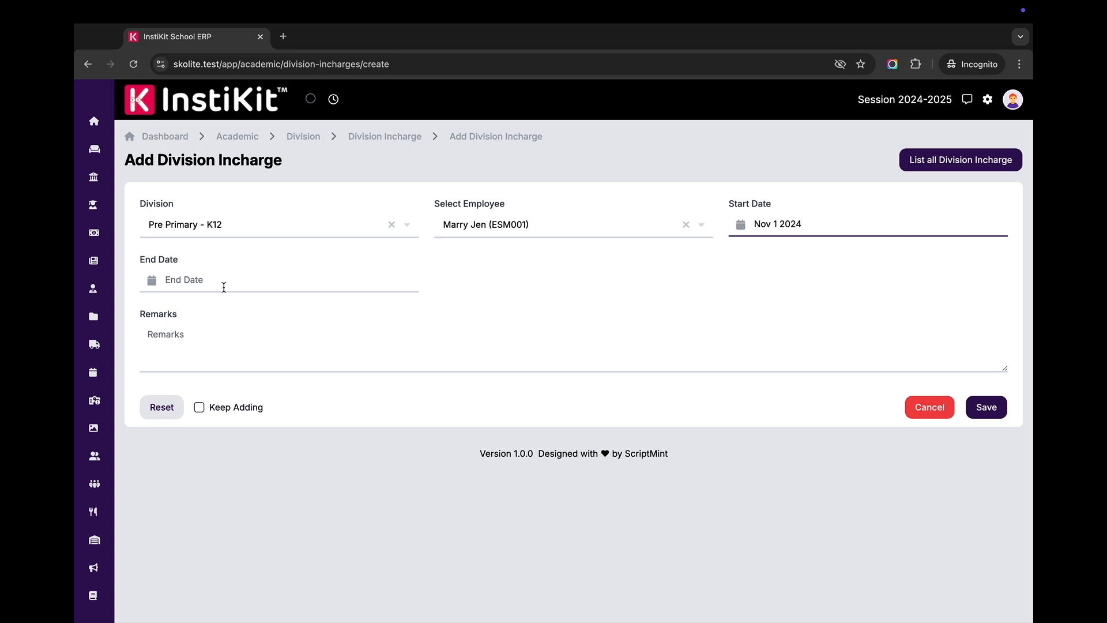
left_click(934, 410)
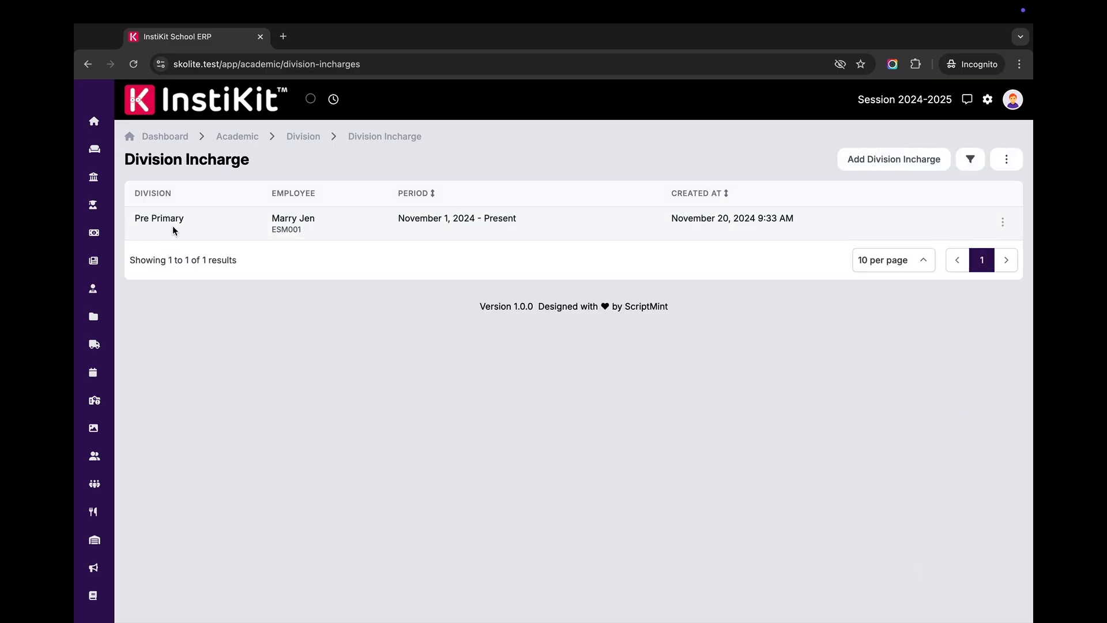
left_click(295, 137)
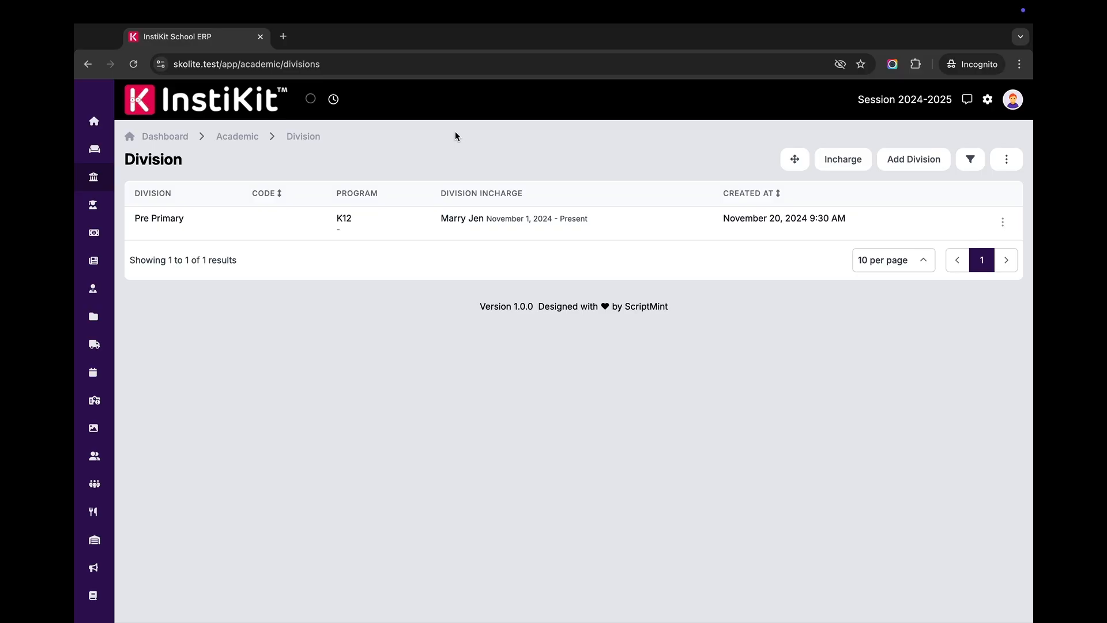
Step: Examine which roles hold the course read, create, edit, delete and export rights in the school's Academic permissions
mouse_move(138, 185)
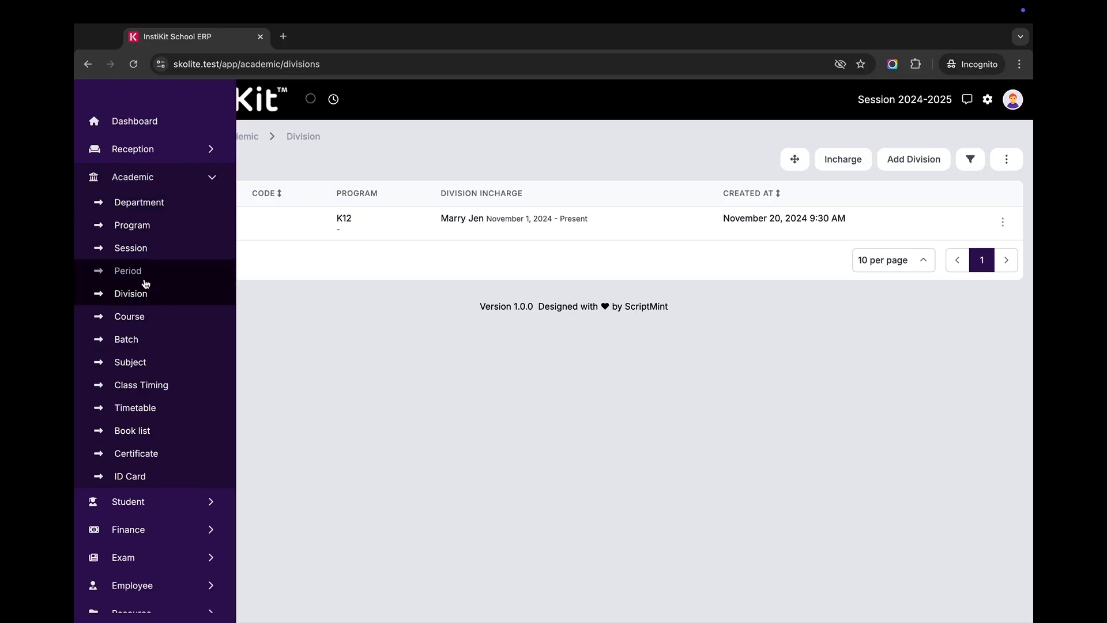
left_click(142, 320)
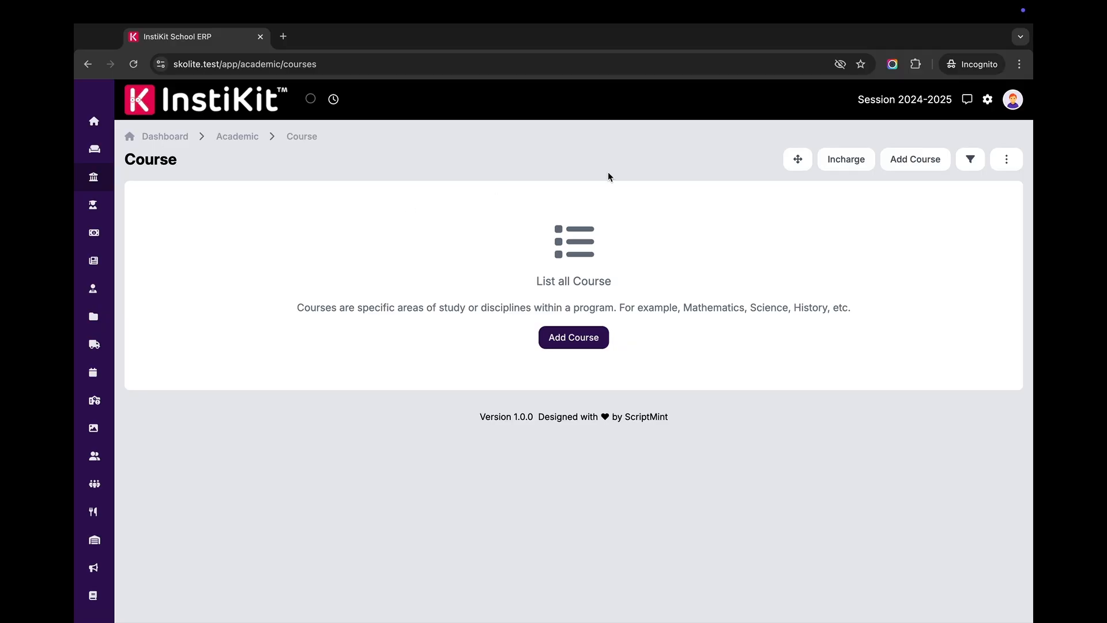
left_click(1013, 106)
left_click(957, 222)
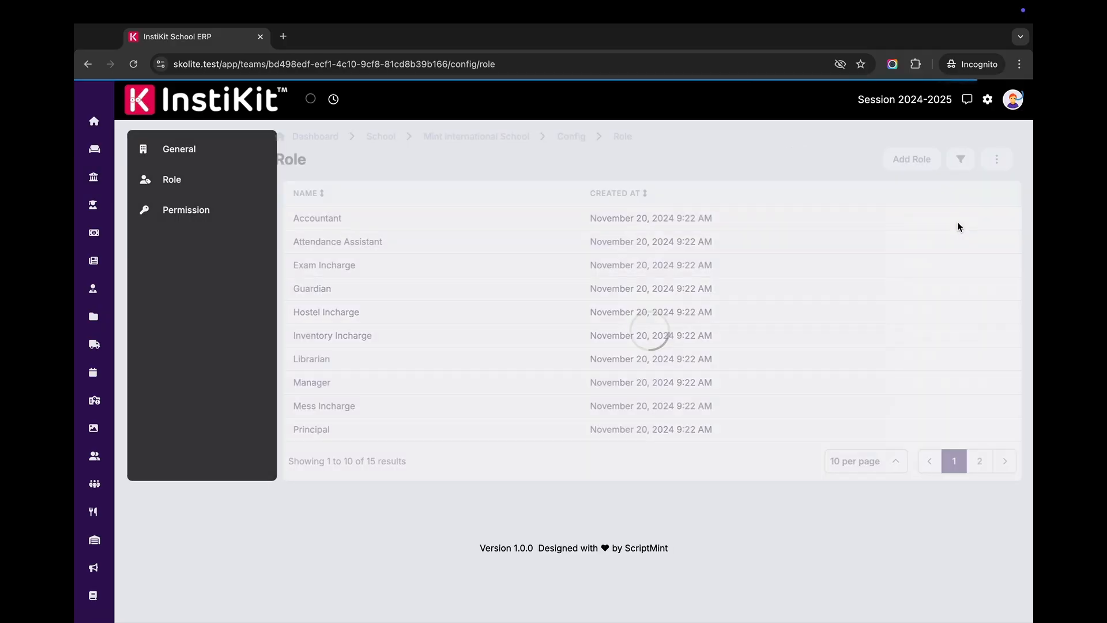
left_click(182, 217)
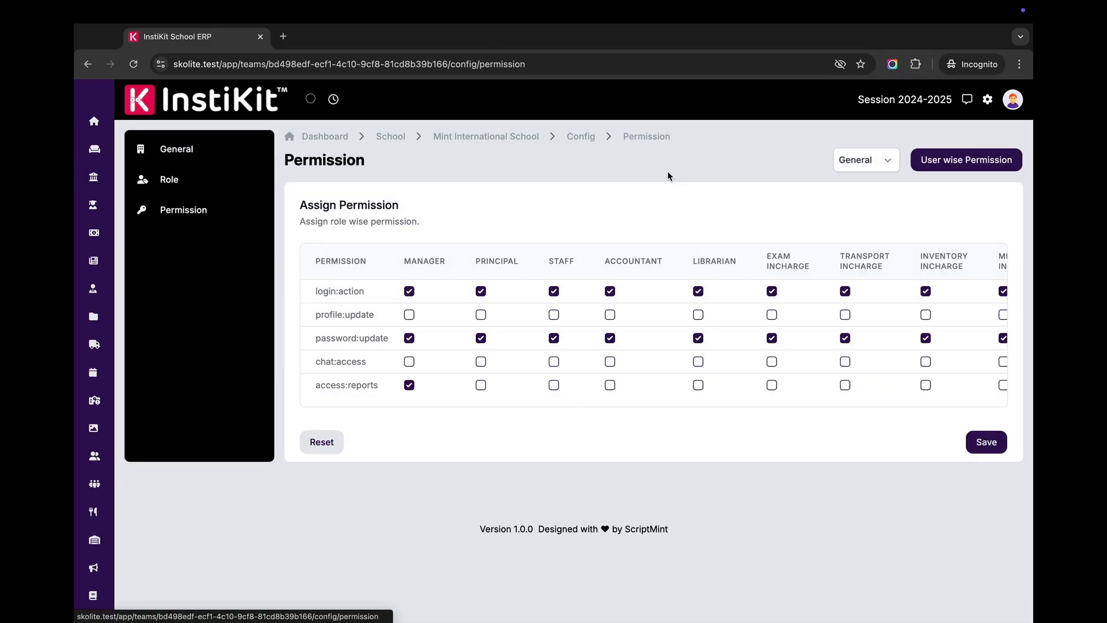
left_click(892, 164)
left_click(827, 188)
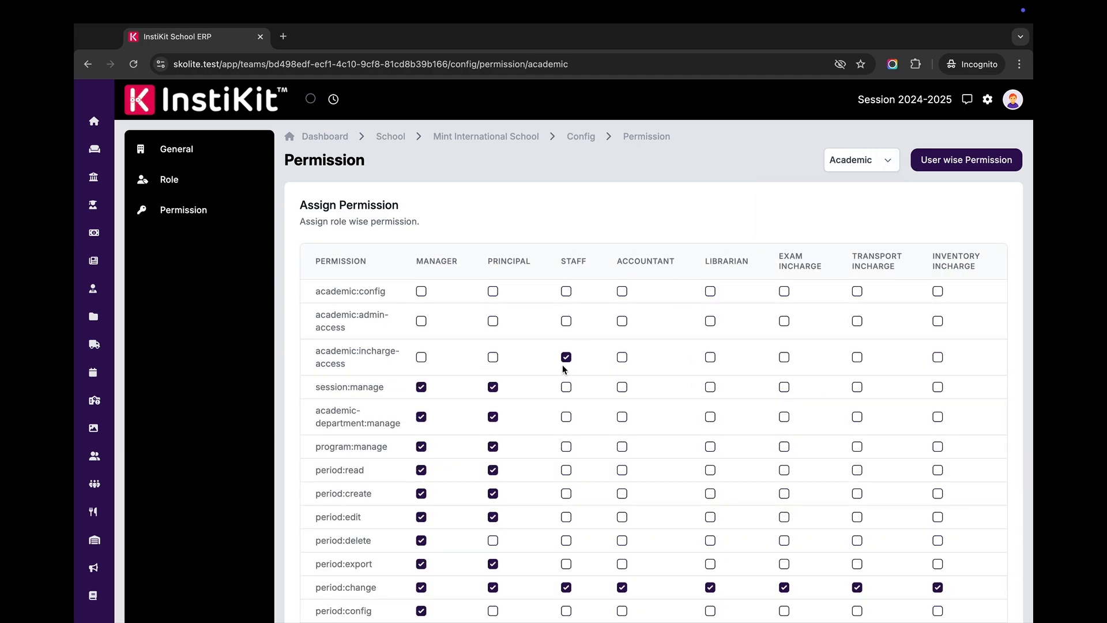
scroll(563, 369, "down", 8)
left_click_drag(314, 298, 441, 389)
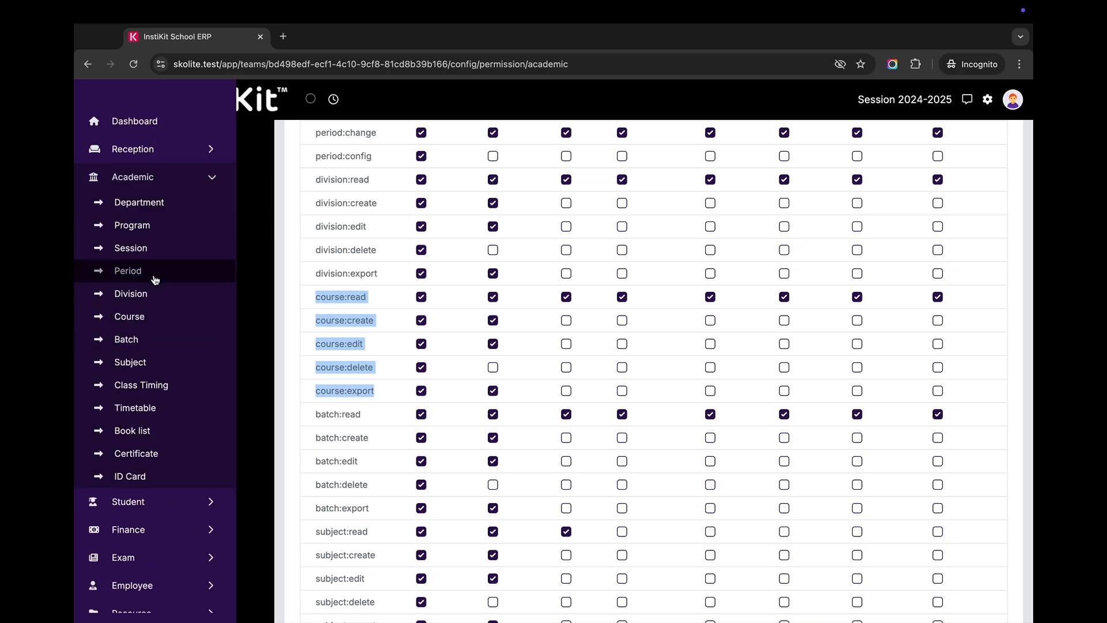
Step: Start a new course named LKG and assign it to the Pre Primary - K12 division
left_click(146, 321)
left_click(569, 338)
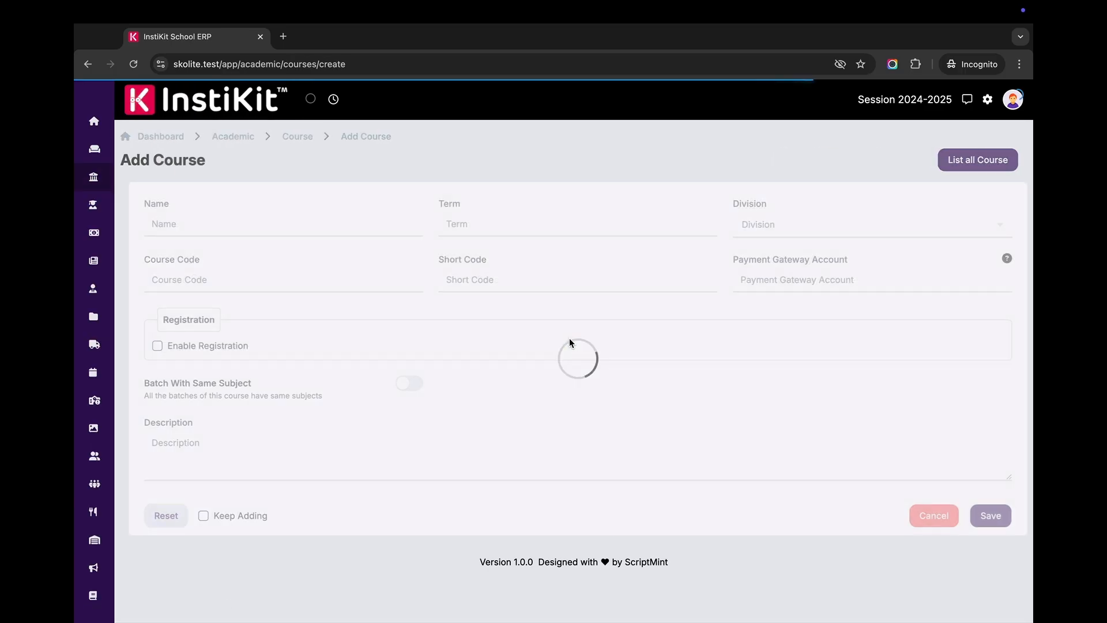
left_click(250, 225)
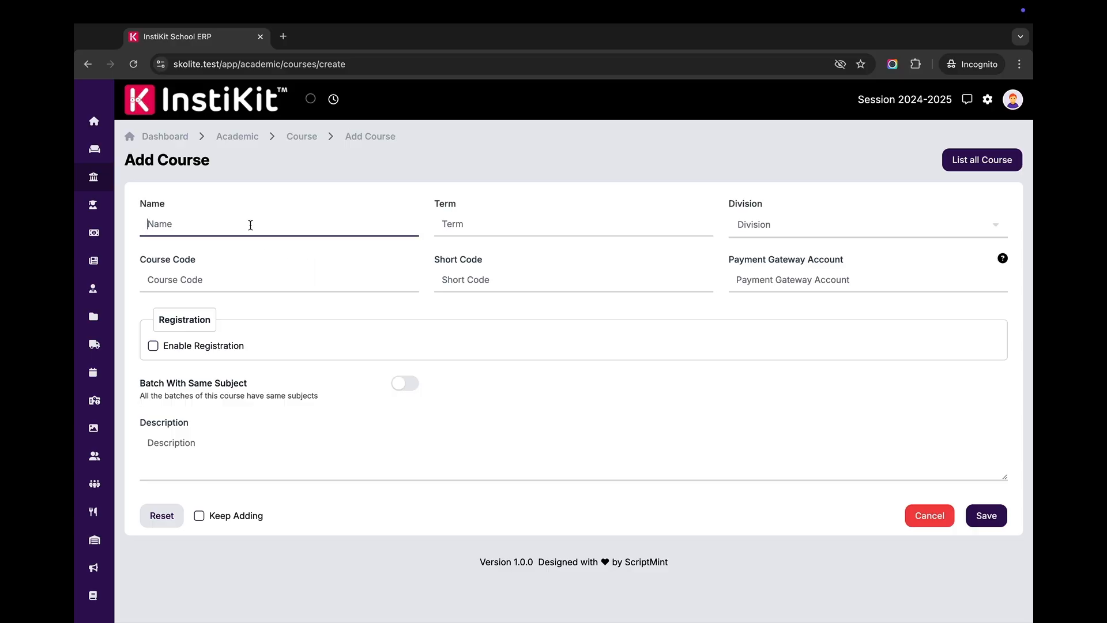
type("LKG")
left_click(765, 223)
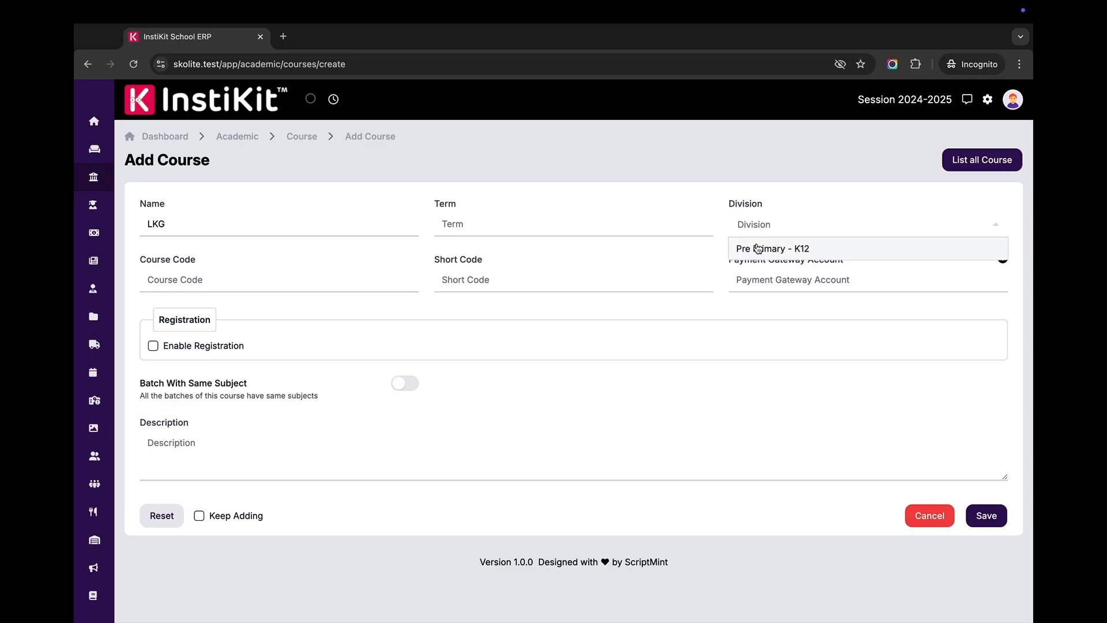
left_click(762, 251)
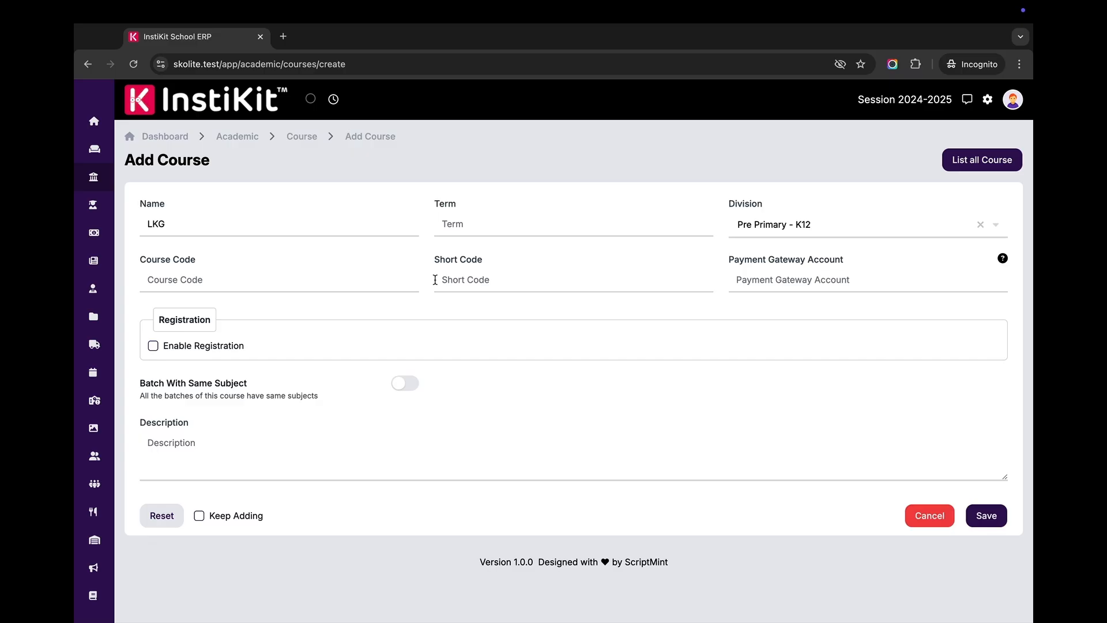
Step: Enable registration for the LKG course with a fee of 1000 and turn on Batch With Same Subject
left_click(175, 282)
left_click(215, 348)
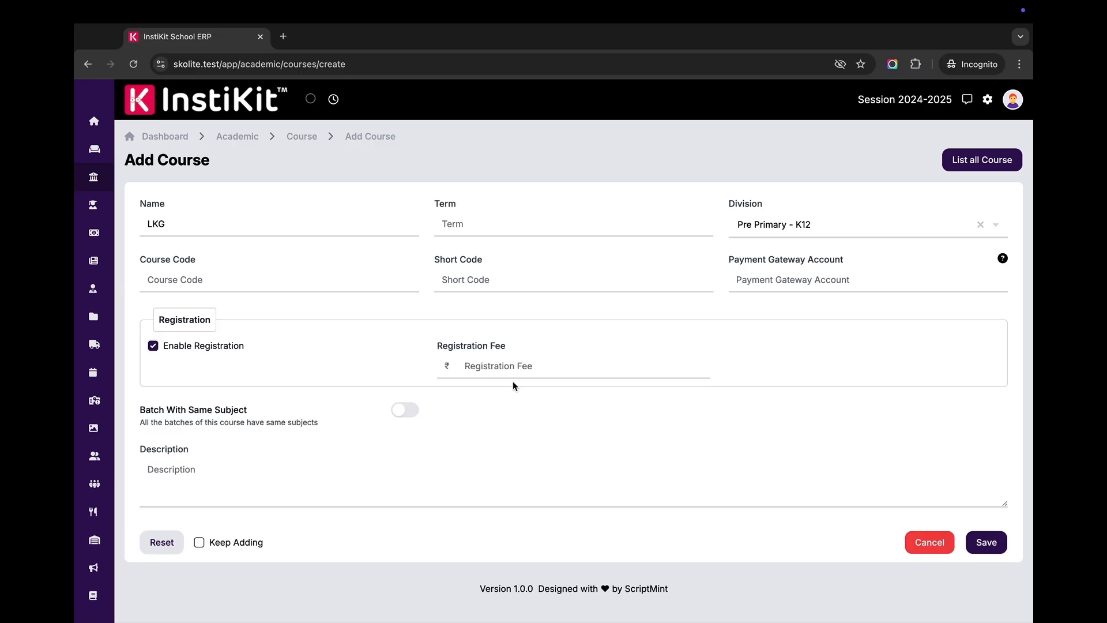
left_click(515, 364)
type("1000")
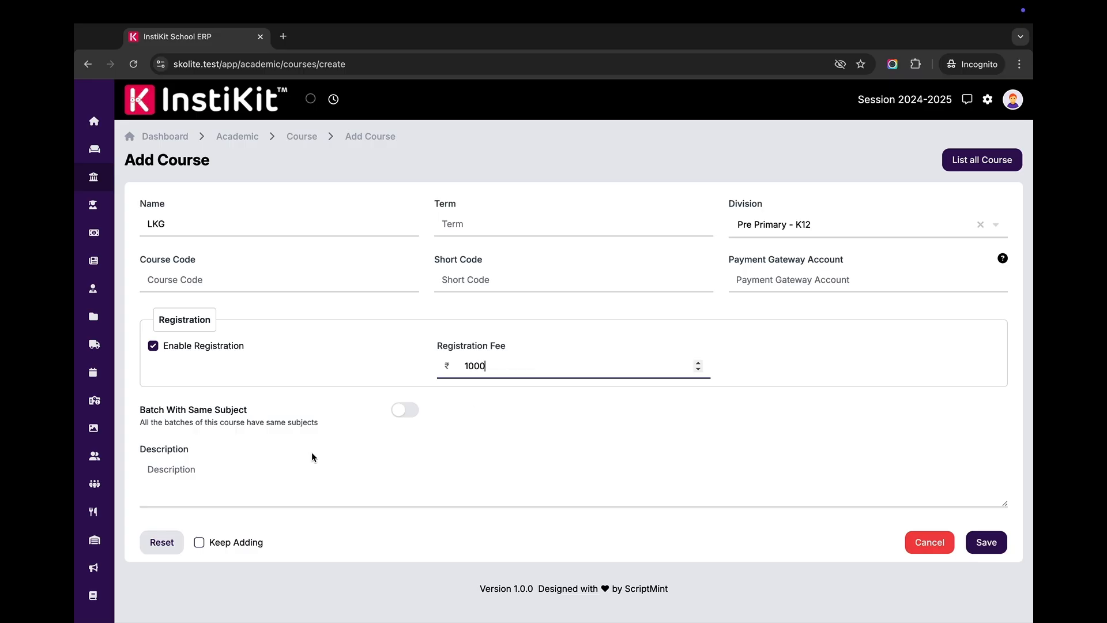
left_click(405, 411)
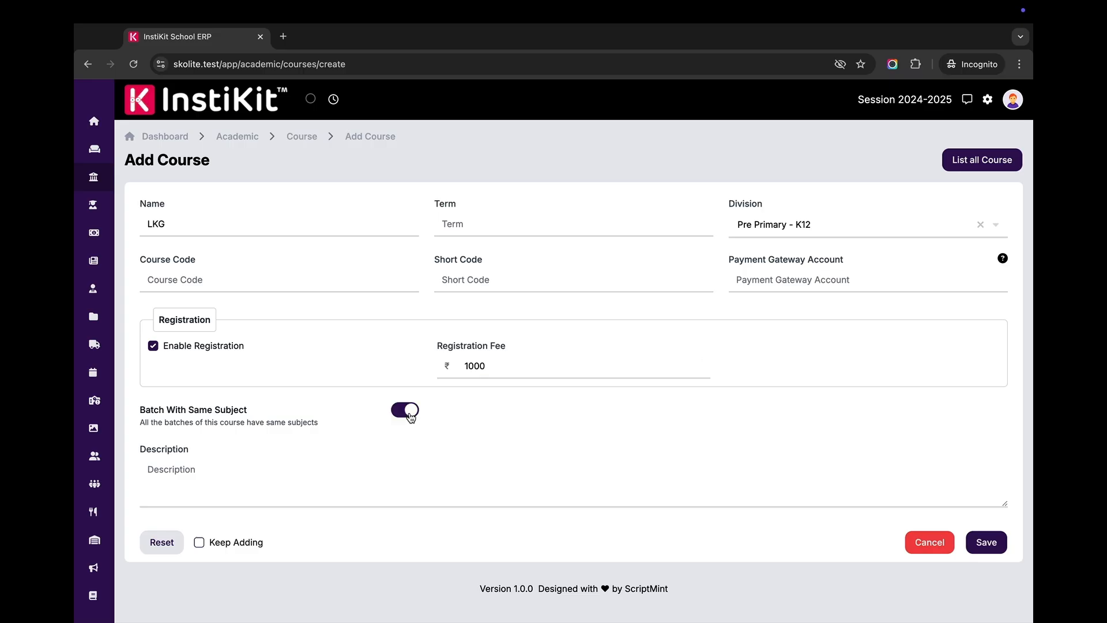
Step: Save the new LKG course with its description left empty
left_click(222, 481)
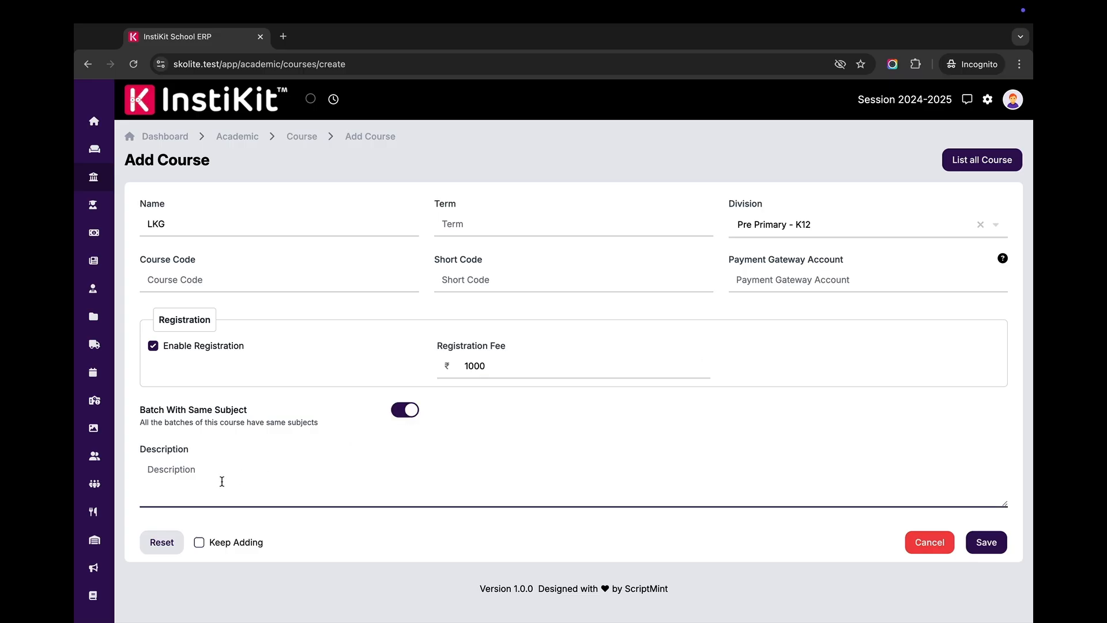
left_click(985, 542)
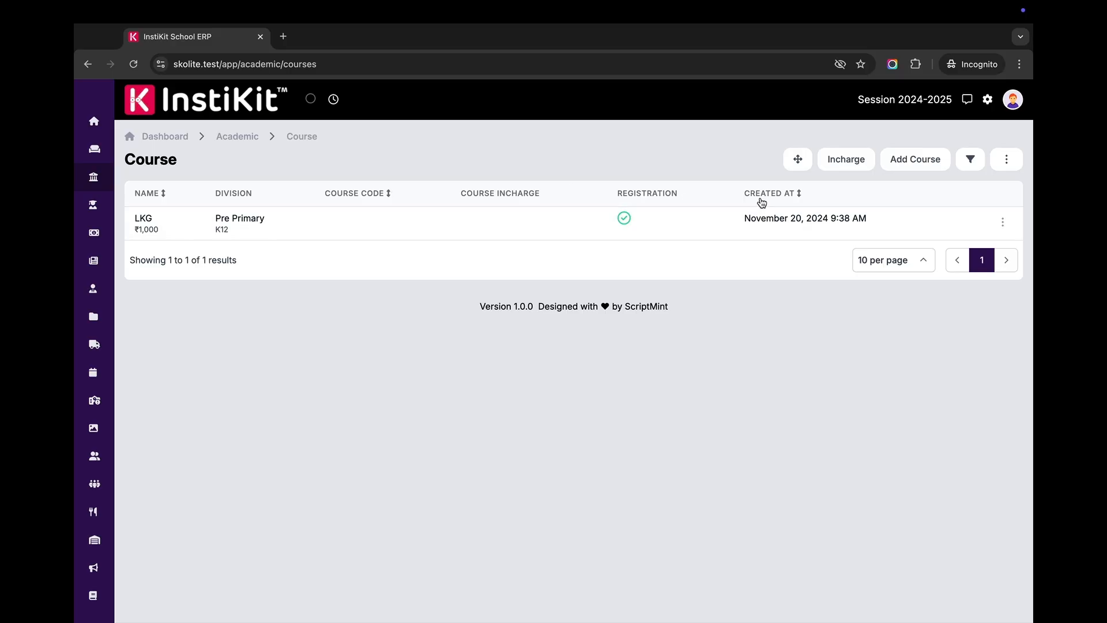
left_click(969, 161)
left_click(969, 163)
left_click(1006, 160)
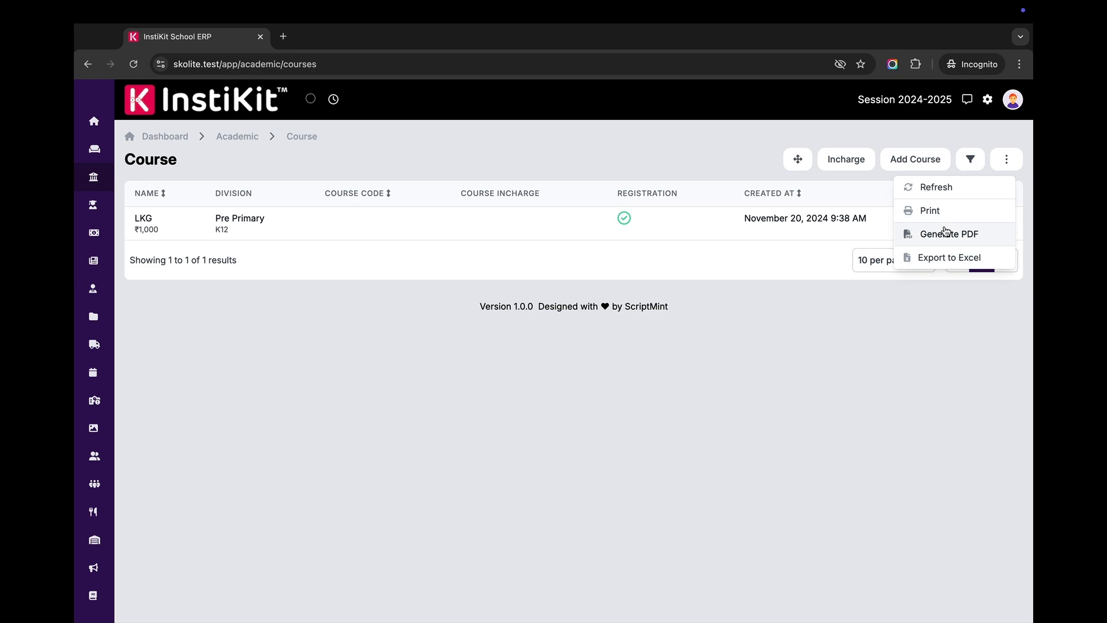
left_click(897, 318)
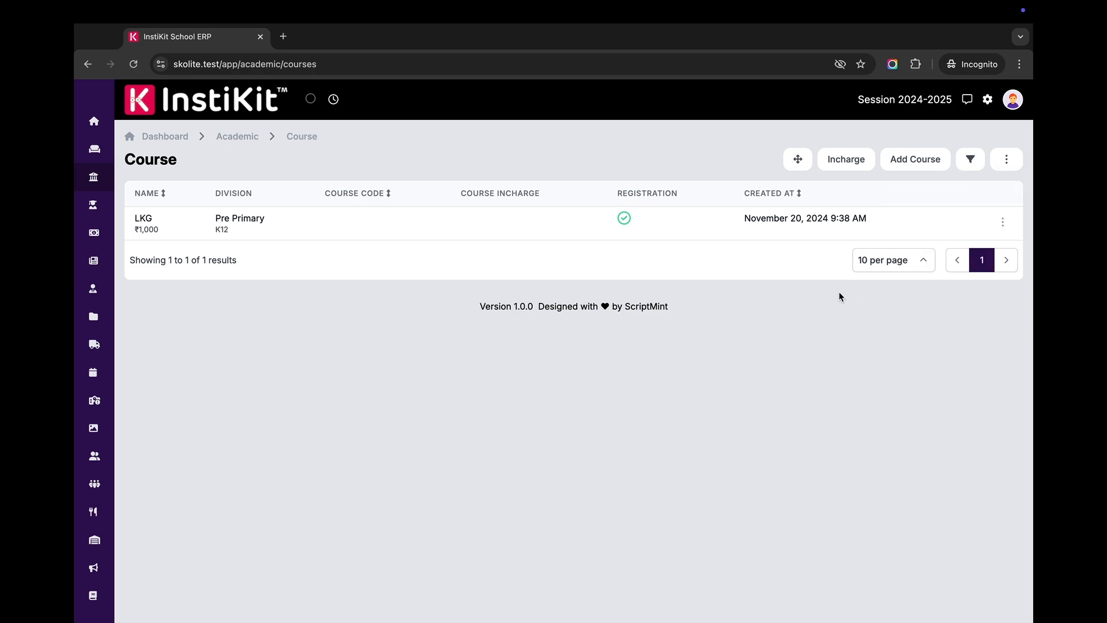
Step: Start another course named UKG and assign it to the Pre Primary - K12 division
left_click(914, 161)
left_click(217, 223)
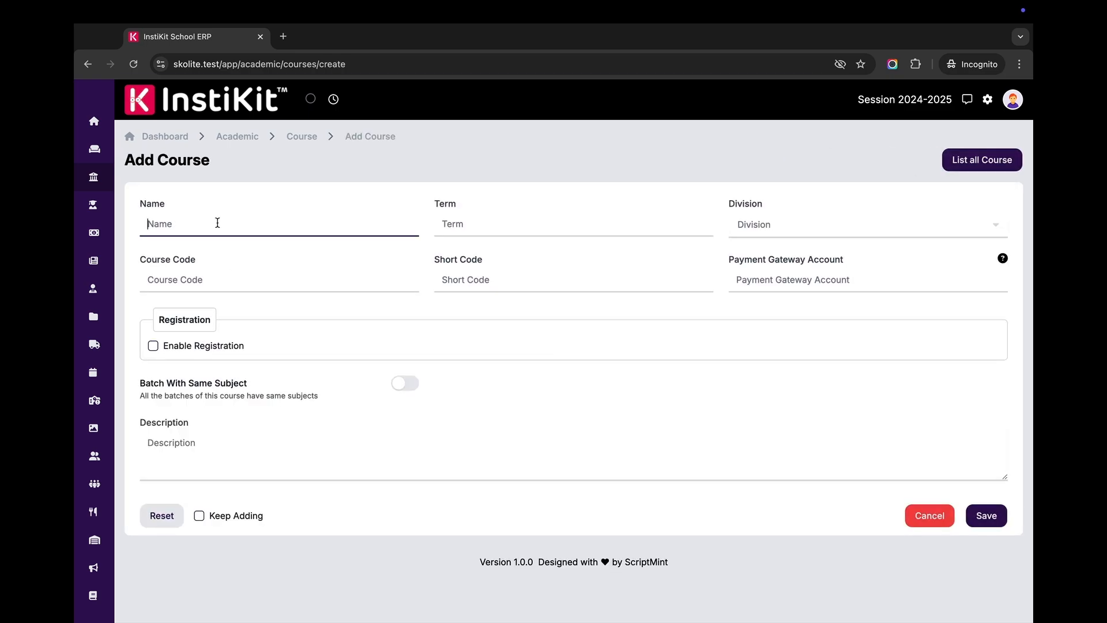
type("UKG")
left_click(753, 228)
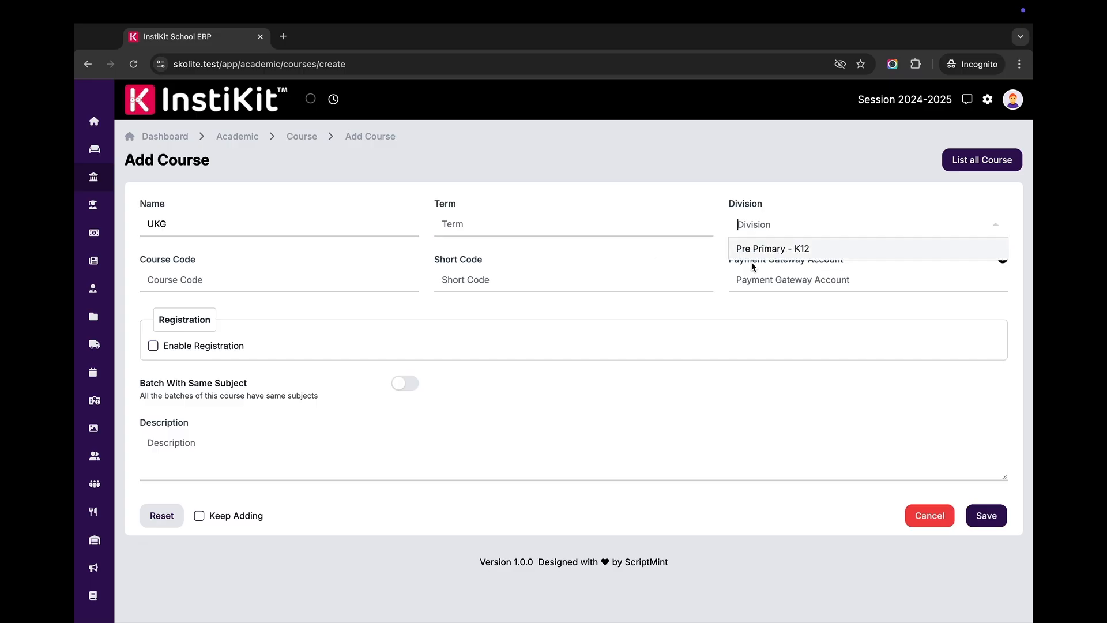
left_click(750, 253)
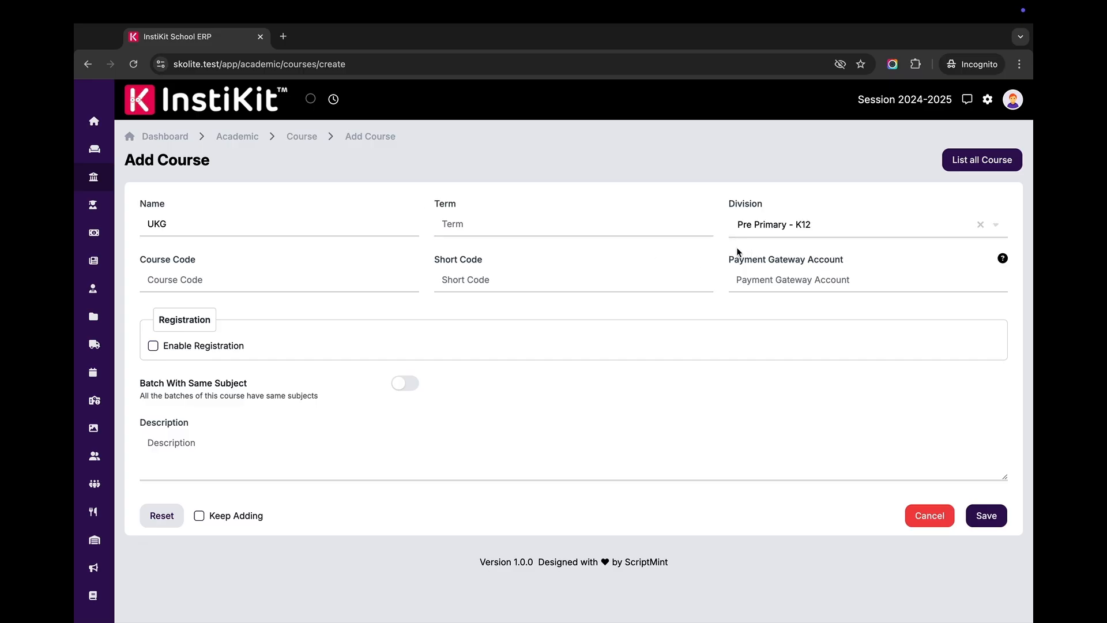
Step: Enable registration for UKG with a fee of 1000, turn on Batch With Same Subject, and save the course
left_click(154, 346)
left_click(473, 365)
type("1000")
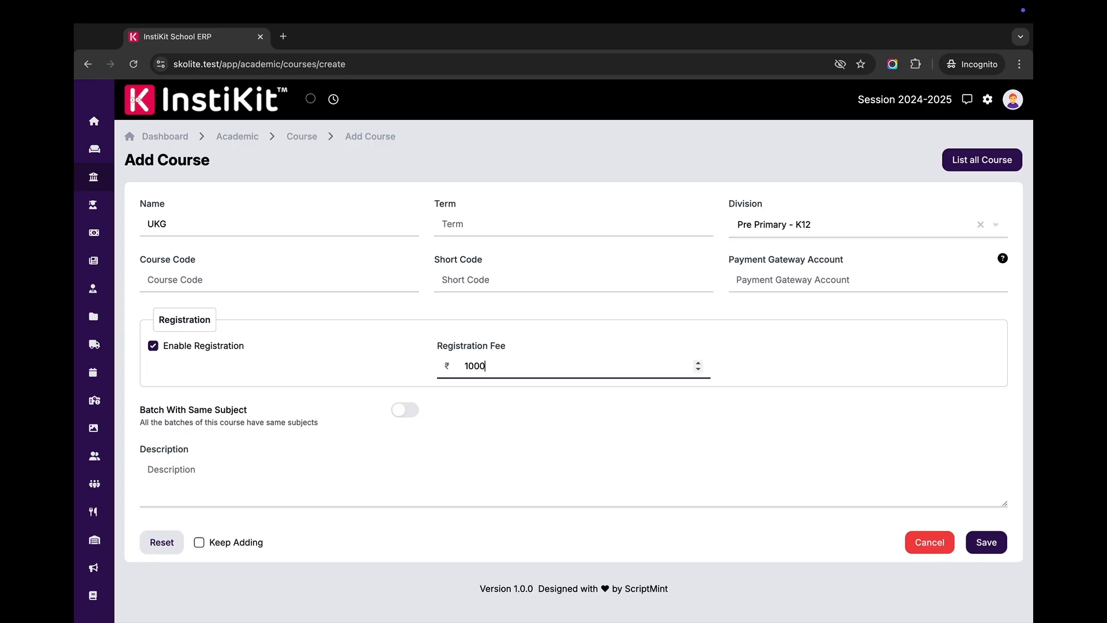
left_click(406, 410)
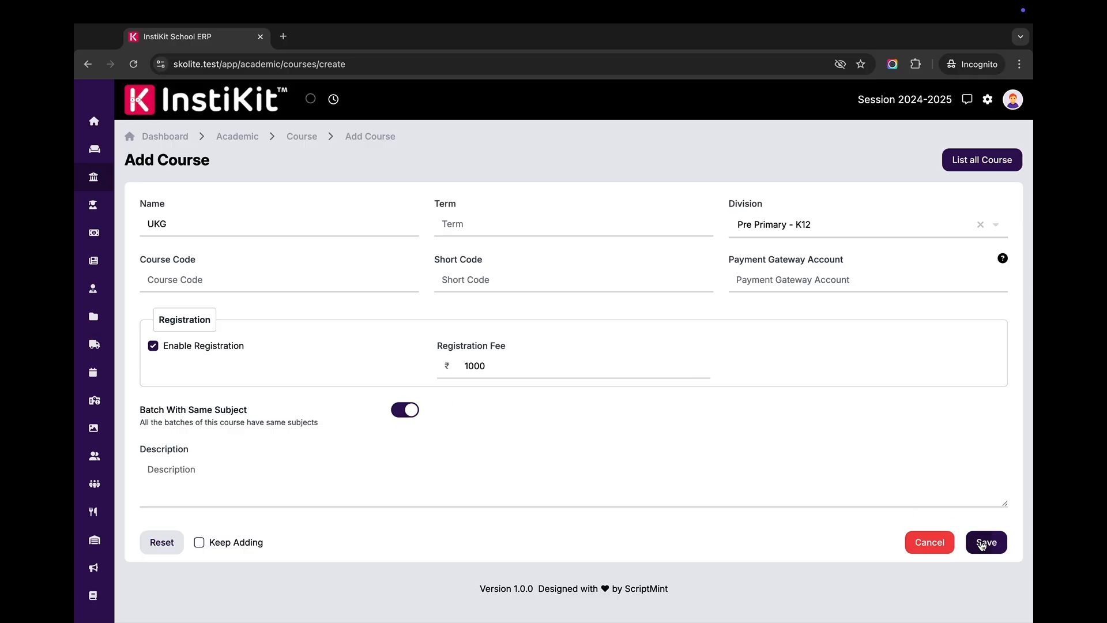
left_click(985, 542)
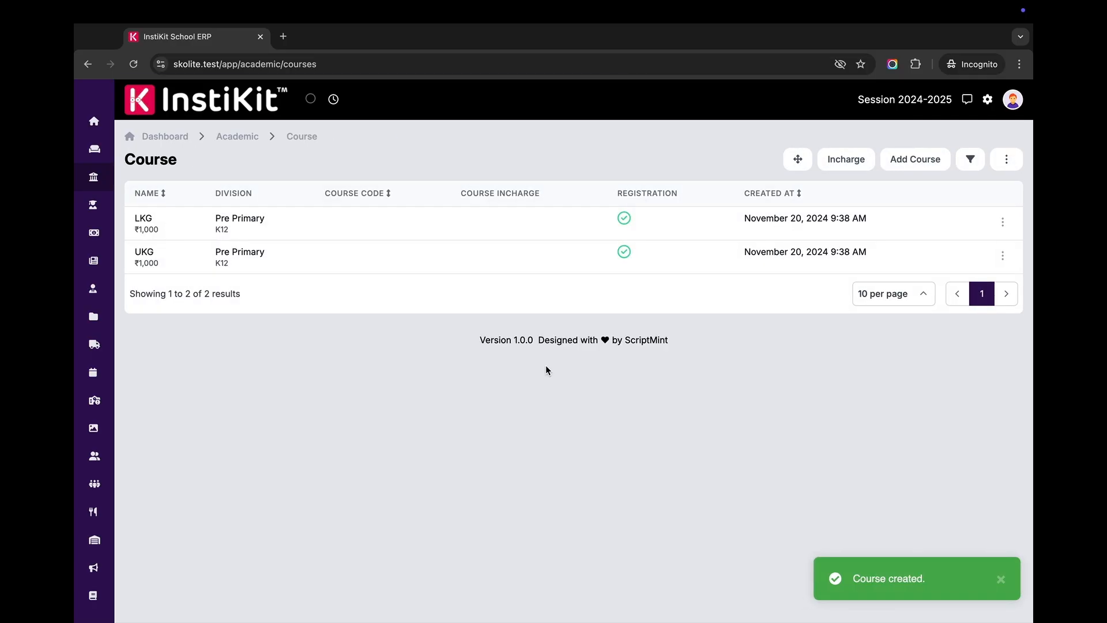
Step: Reorder the courses so that UKG comes before LKG
left_click(796, 168)
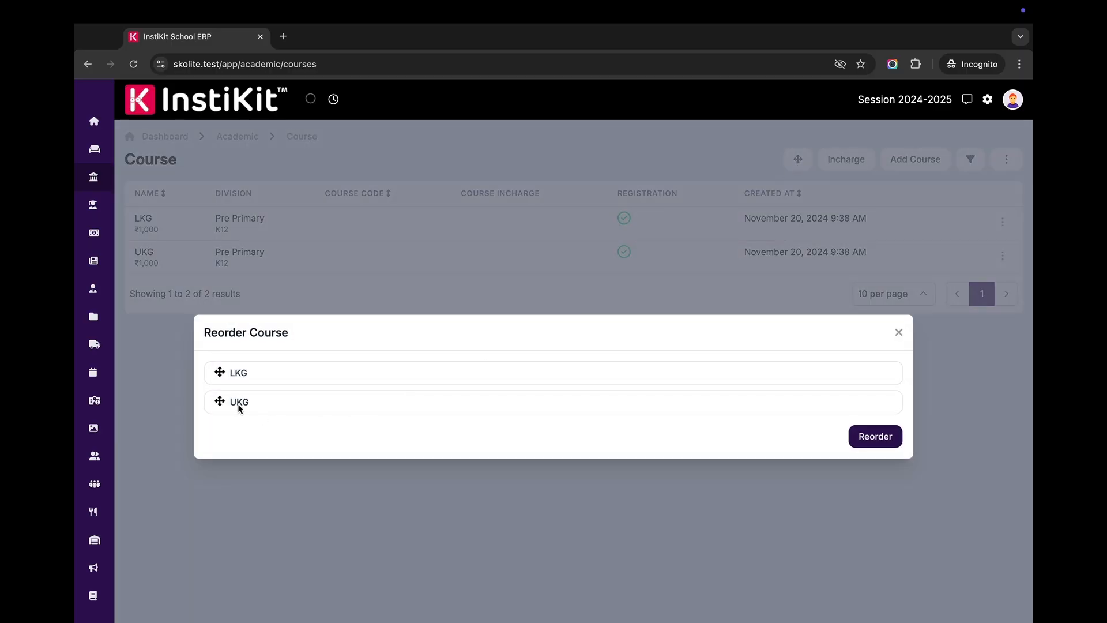
left_click_drag(240, 403, 238, 370)
left_click(874, 438)
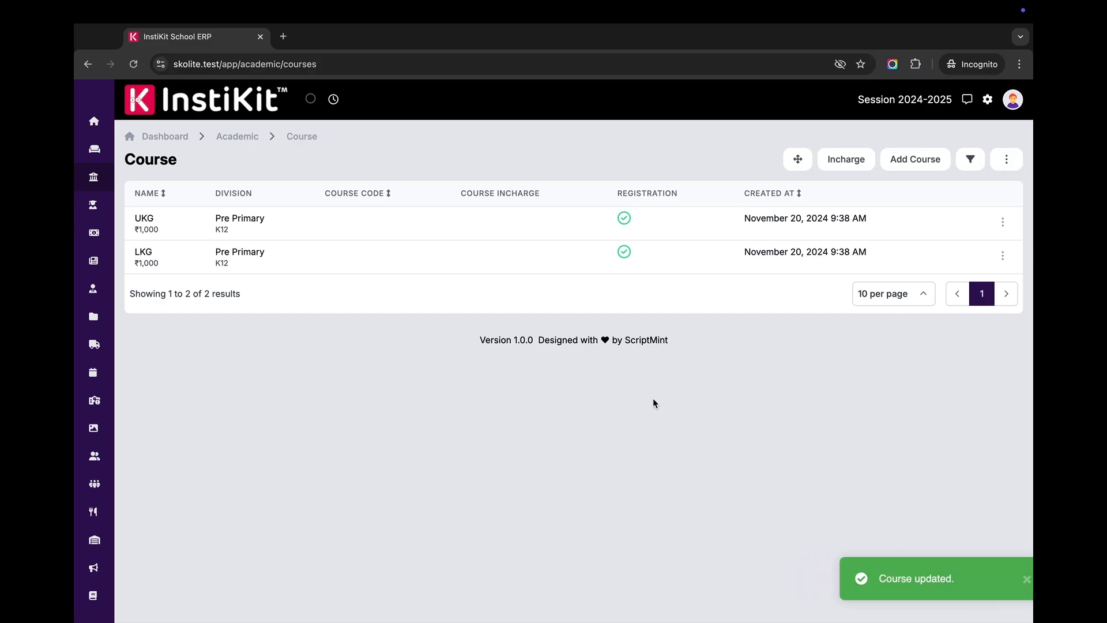
Step: Start a course incharge record for LKG - Pre Primary and choose the employee for it
left_click(856, 169)
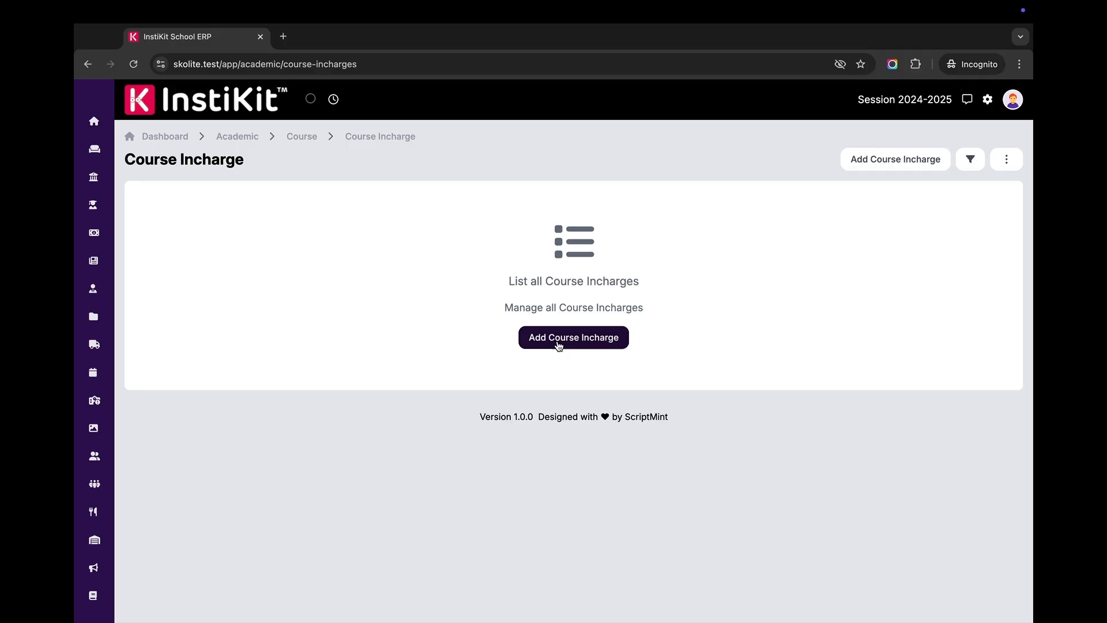
left_click(559, 345)
left_click(226, 225)
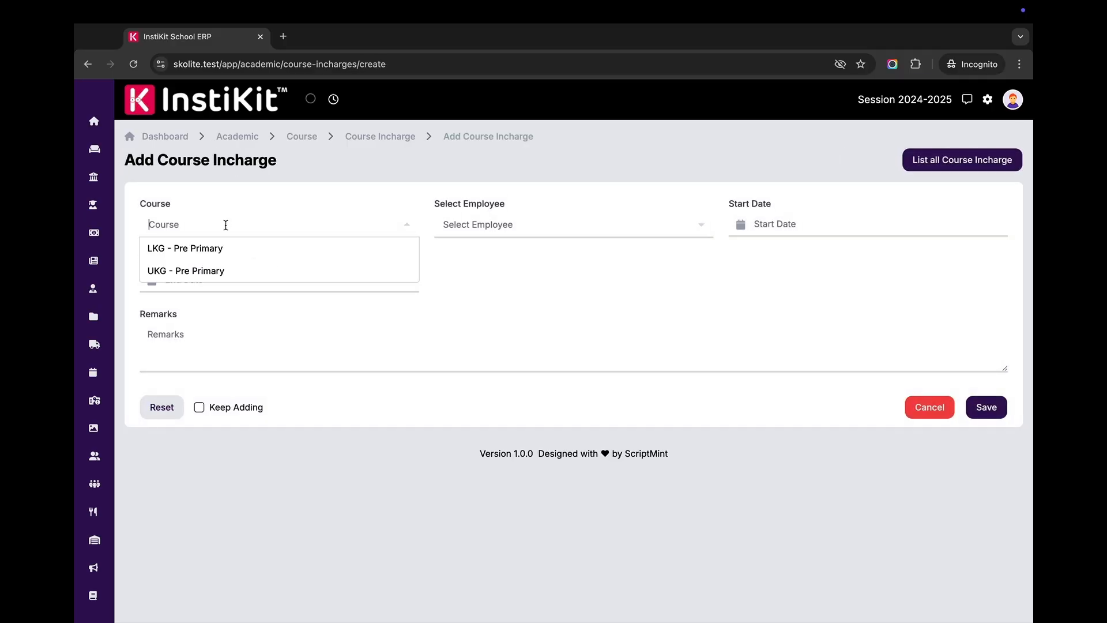
left_click(188, 249)
left_click(476, 221)
type("mar")
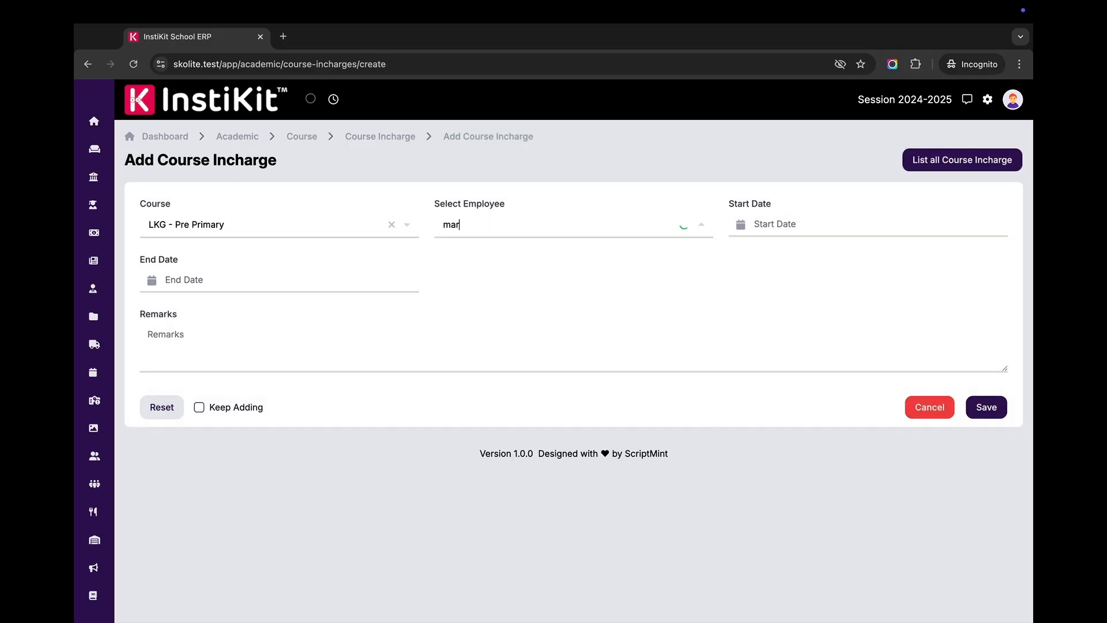
left_click(490, 254)
Step: Set the course incharge's start date to Nov 1 2024, save the record and return to the course list
left_click(765, 224)
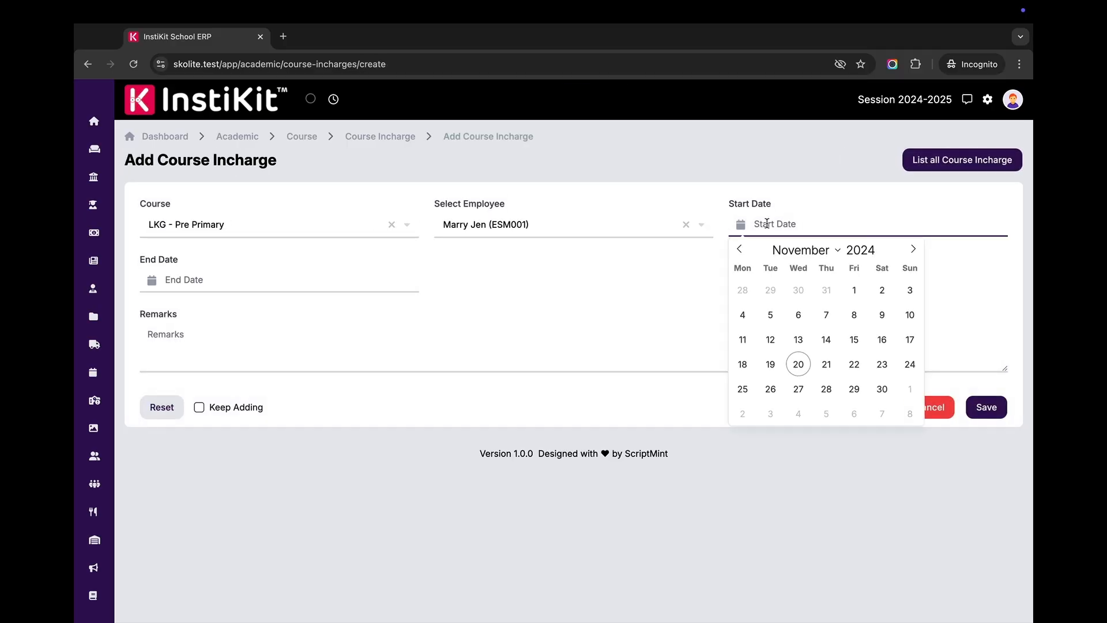
left_click(854, 290)
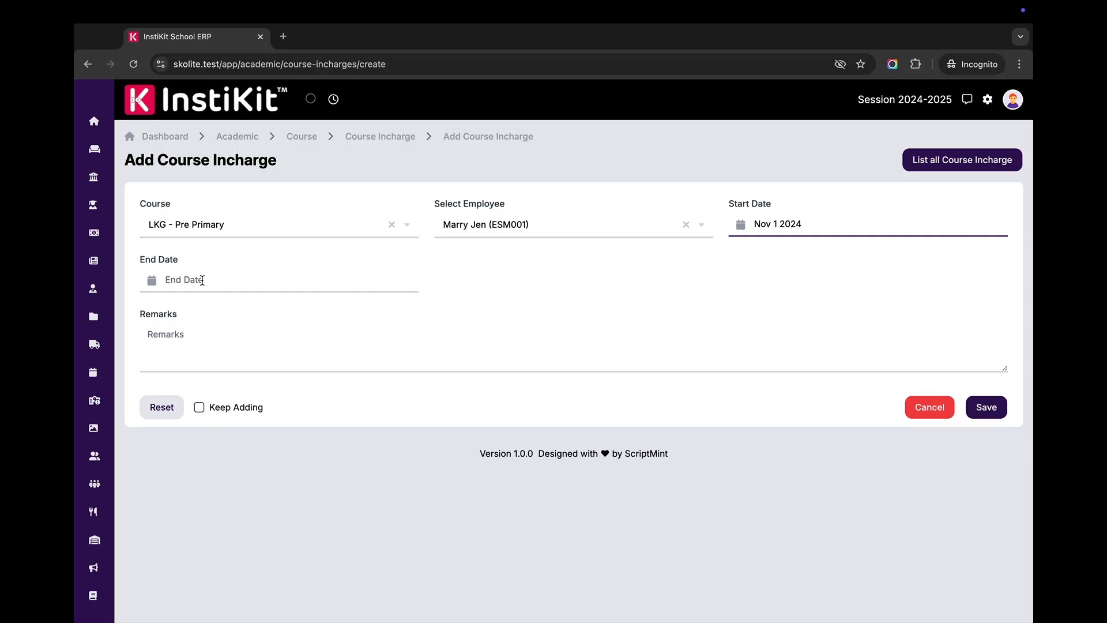
left_click(987, 403)
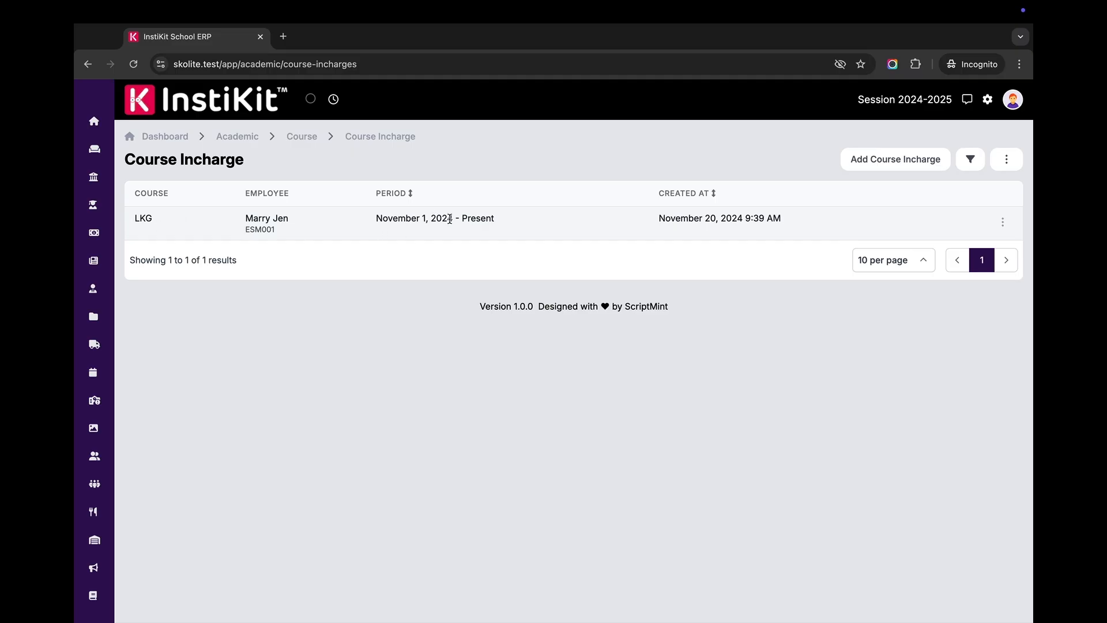
left_click(301, 137)
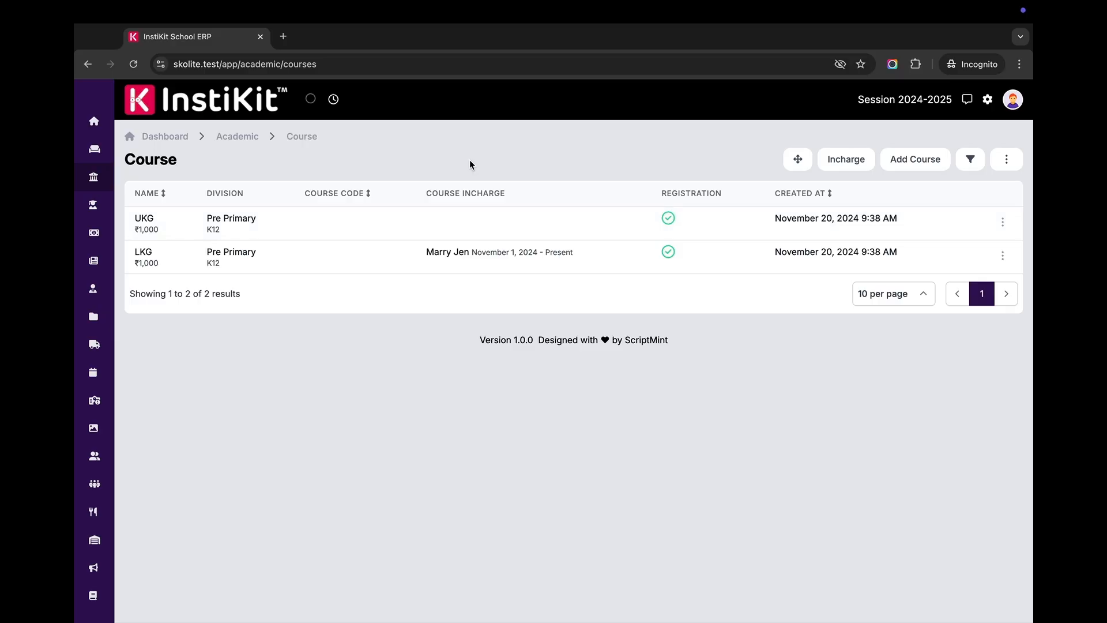
Step: Examine which roles hold the batch read, create, edit, delete and export rights in the school's Academic permissions
mouse_move(79, 279)
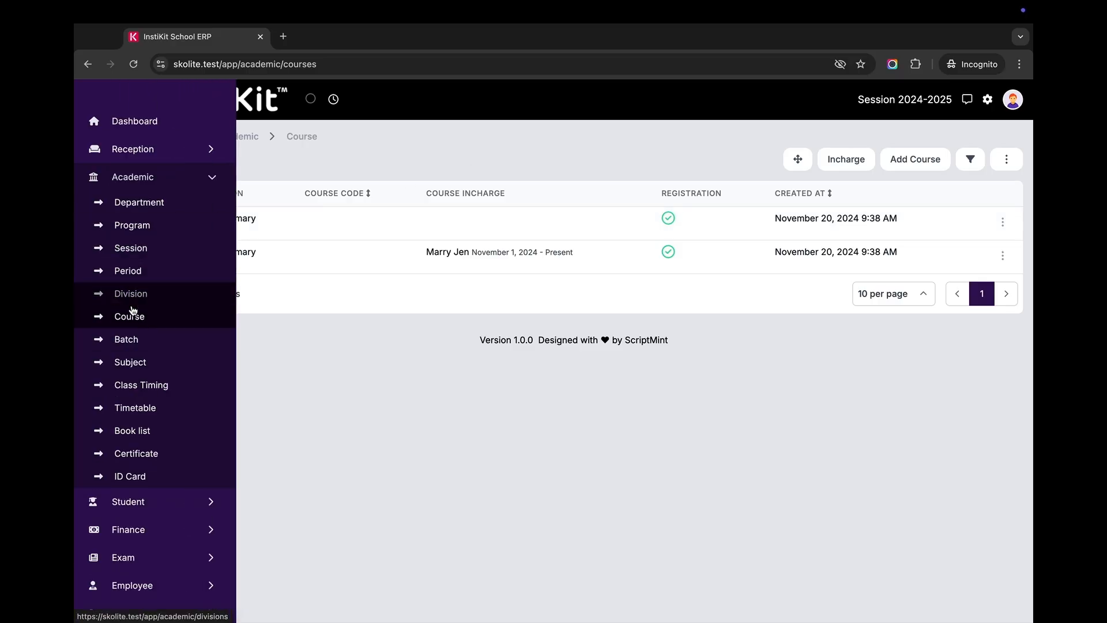
left_click(127, 339)
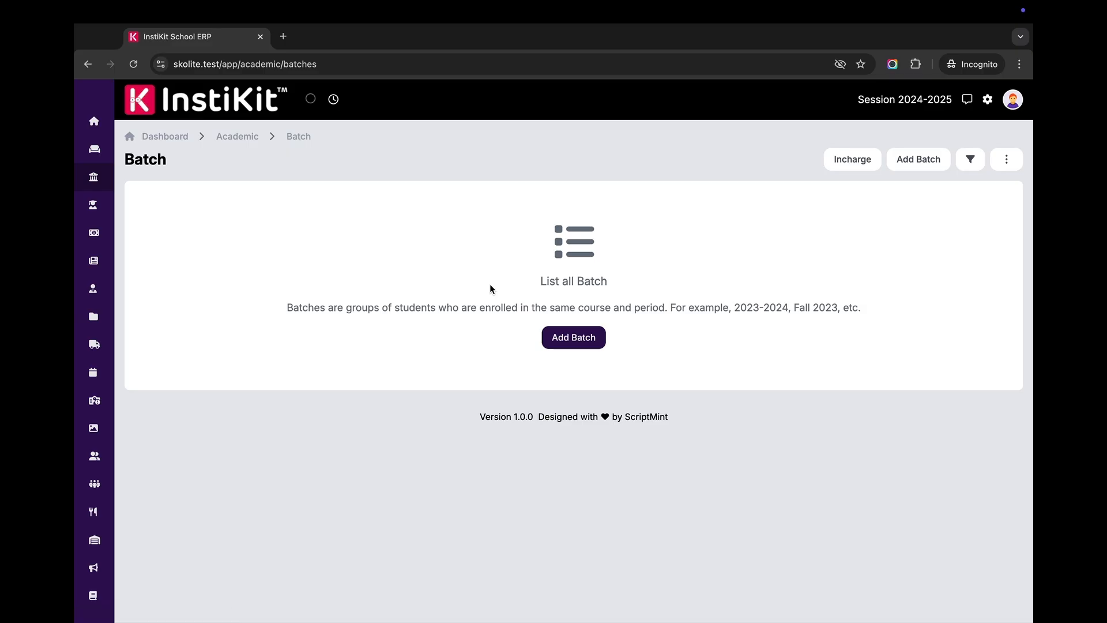
left_click(1012, 104)
left_click(951, 222)
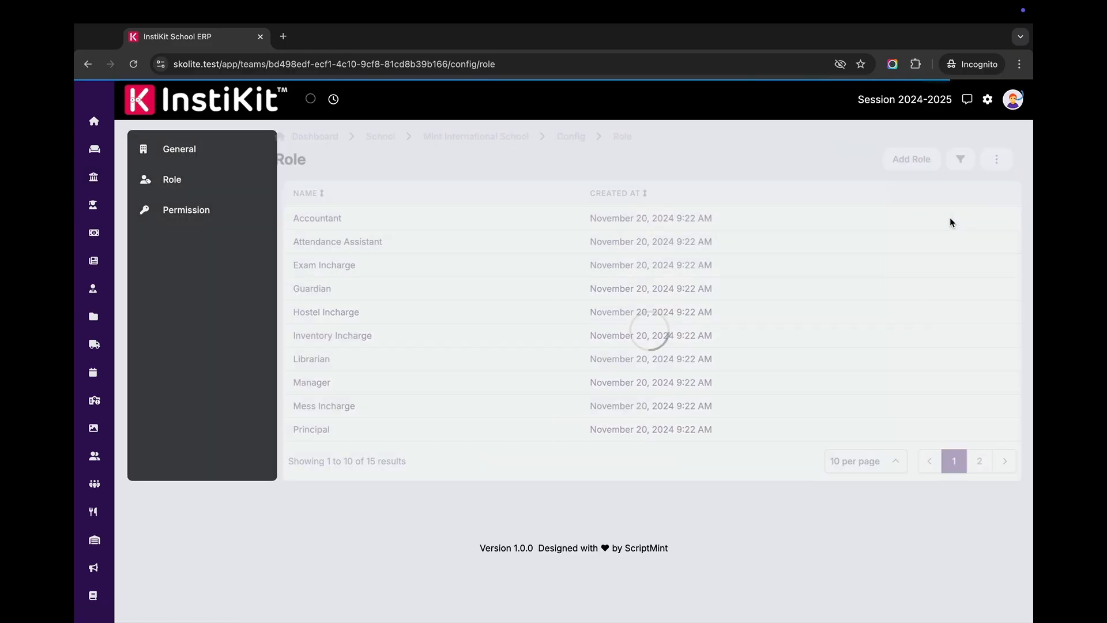
left_click(210, 216)
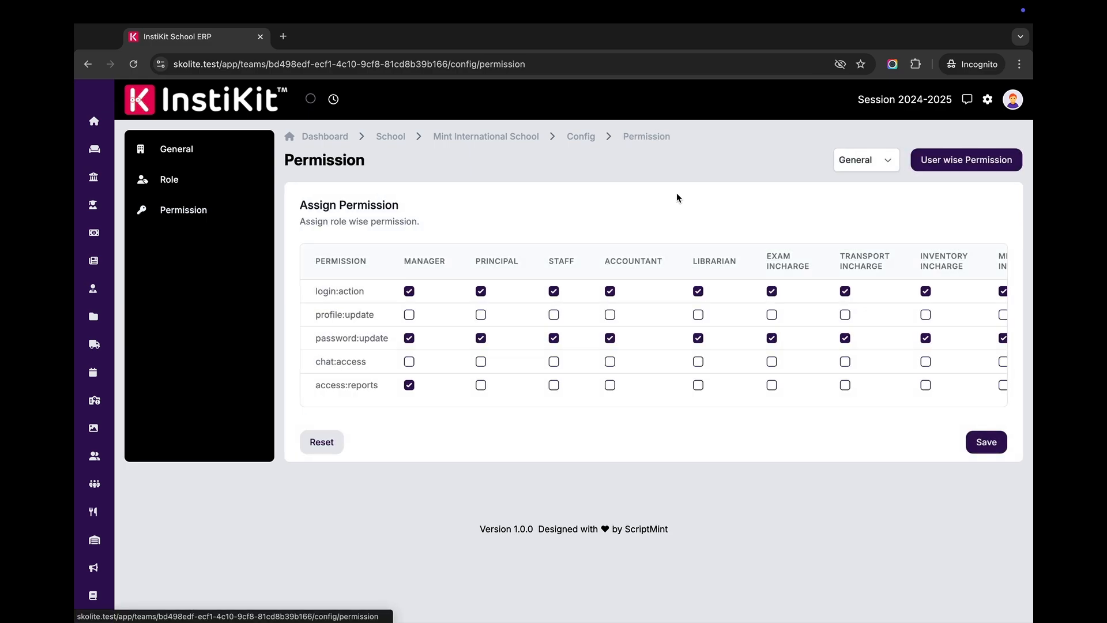
left_click(887, 162)
left_click(830, 193)
scroll(613, 340, "down", 9)
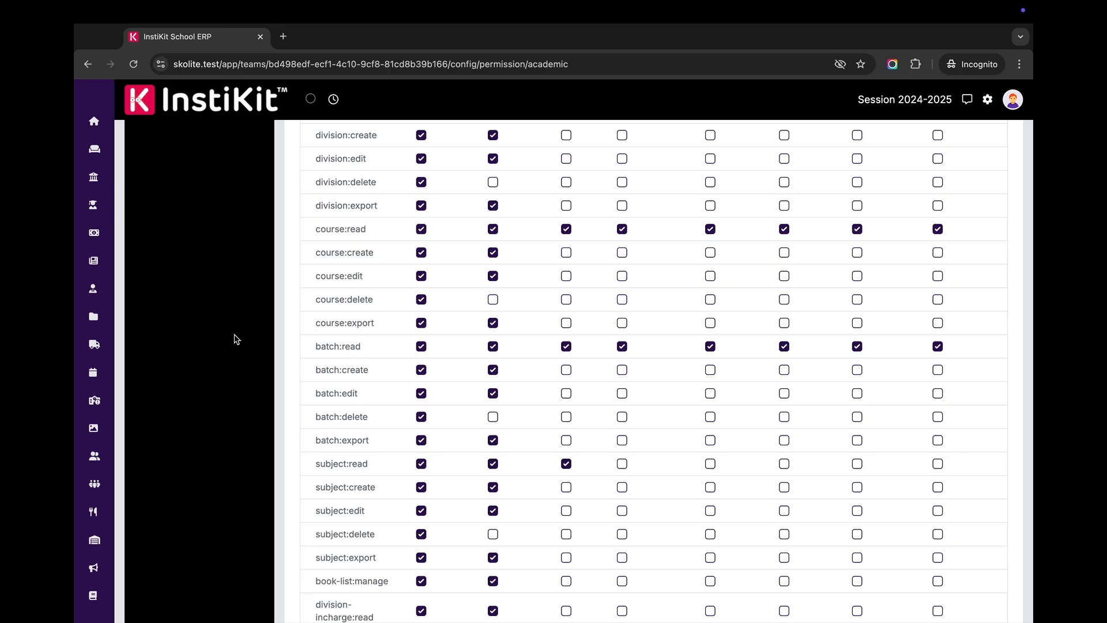
Step: Start a new batch named Section A and assign it to the LKG course
mouse_move(119, 245)
left_click(141, 341)
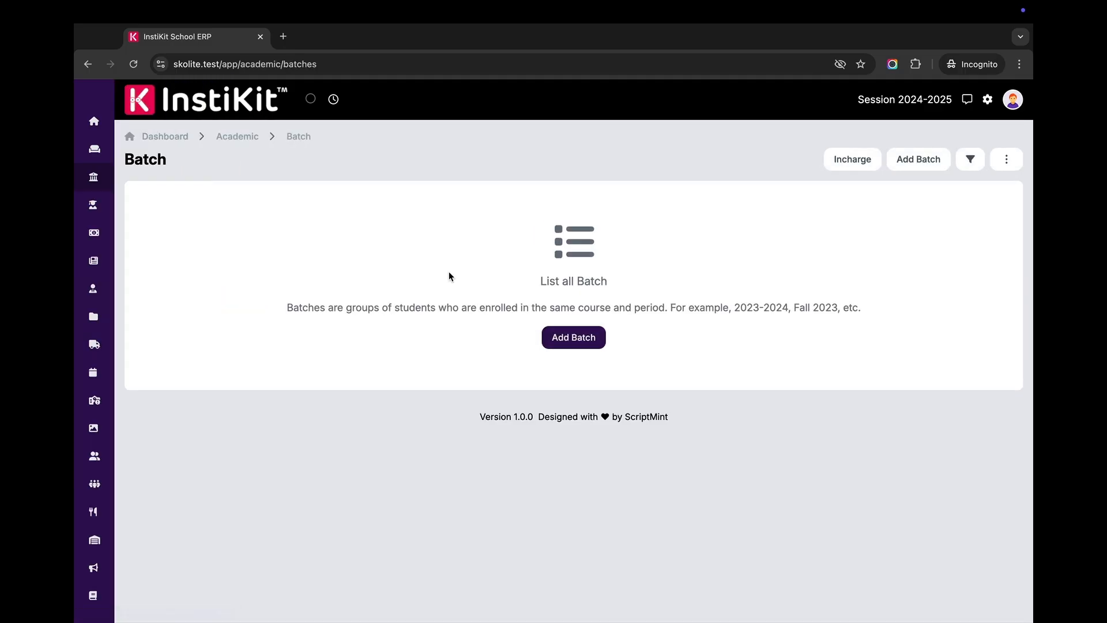
left_click(573, 338)
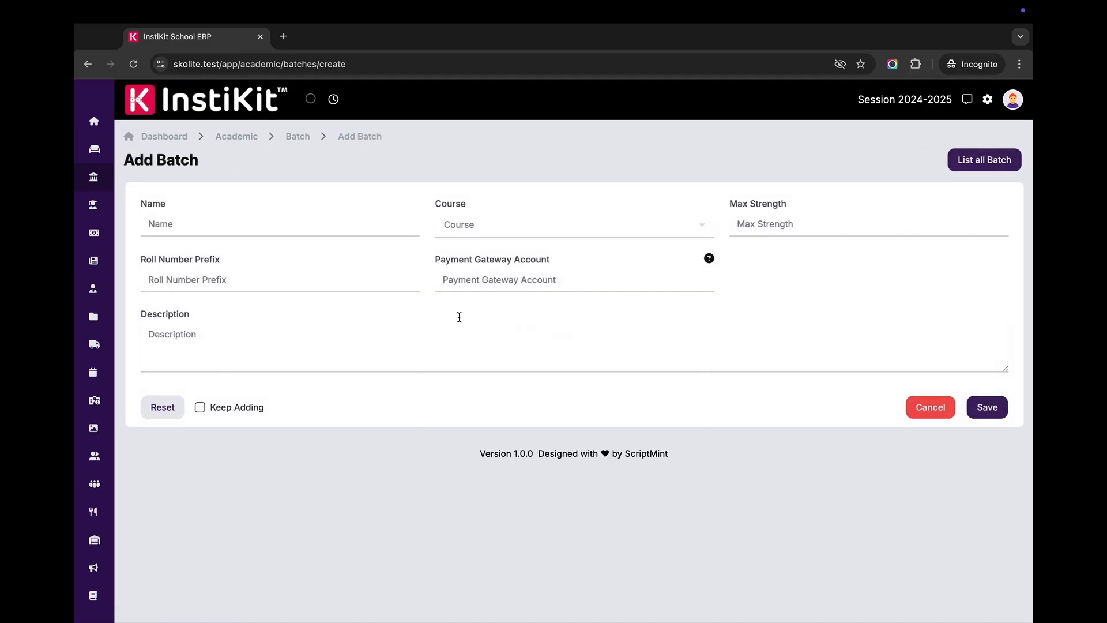
left_click(238, 229)
type("Section A")
key("Tab")
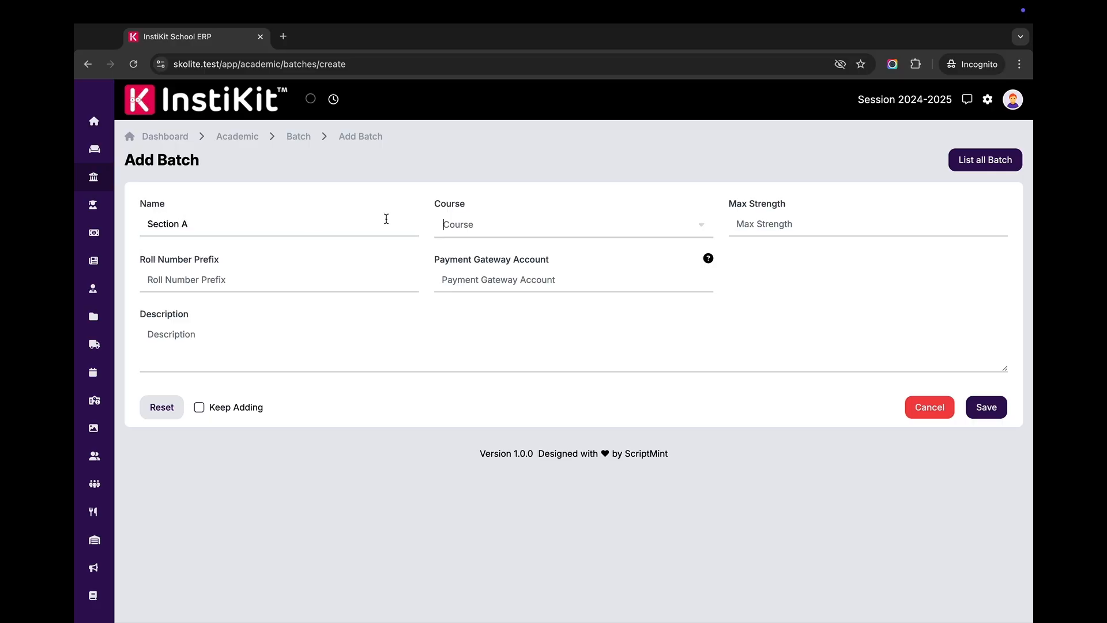
left_click(501, 225)
left_click(477, 259)
Step: Set Section A's max strength to 25 and its roll number prefix to LKGA, and save the batch
left_click(749, 230)
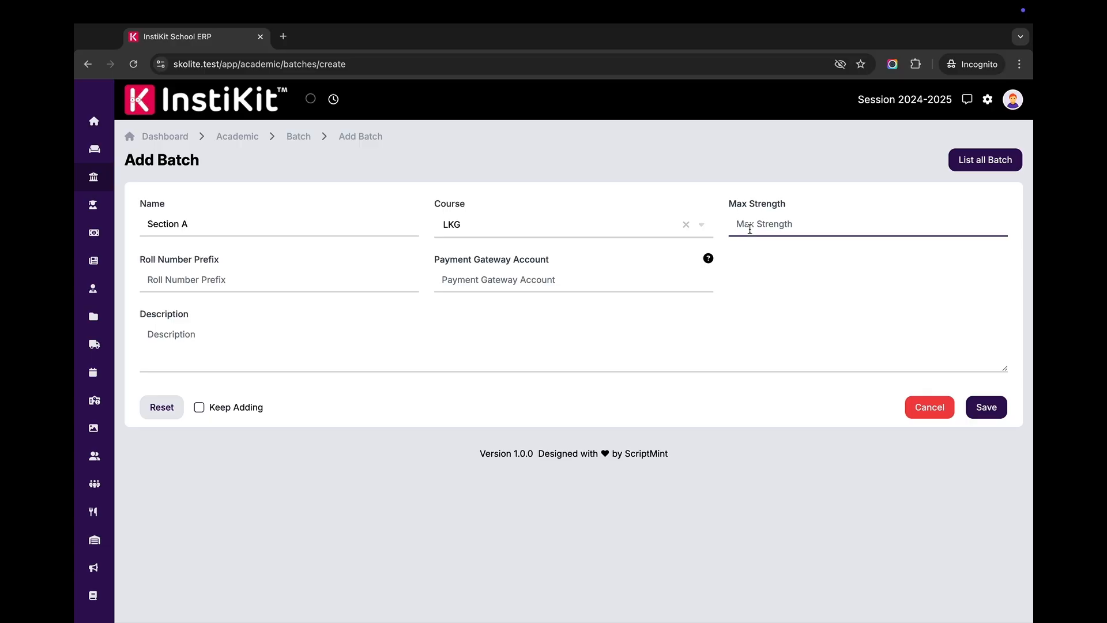
type("25")
key("Tab")
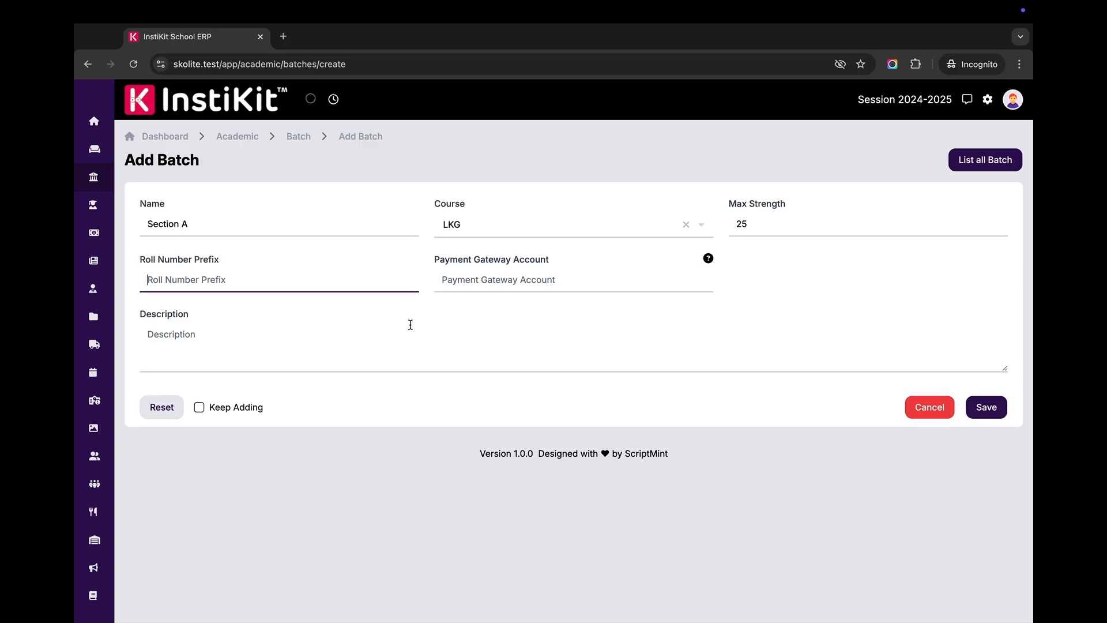
type("LKGA")
key("Tab")
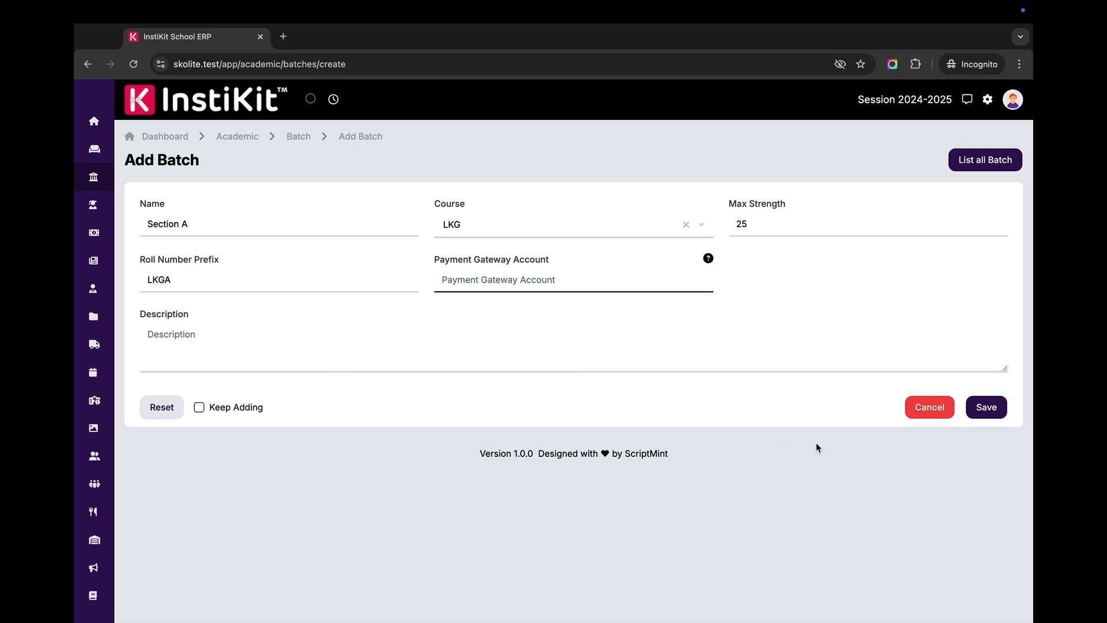
left_click(984, 410)
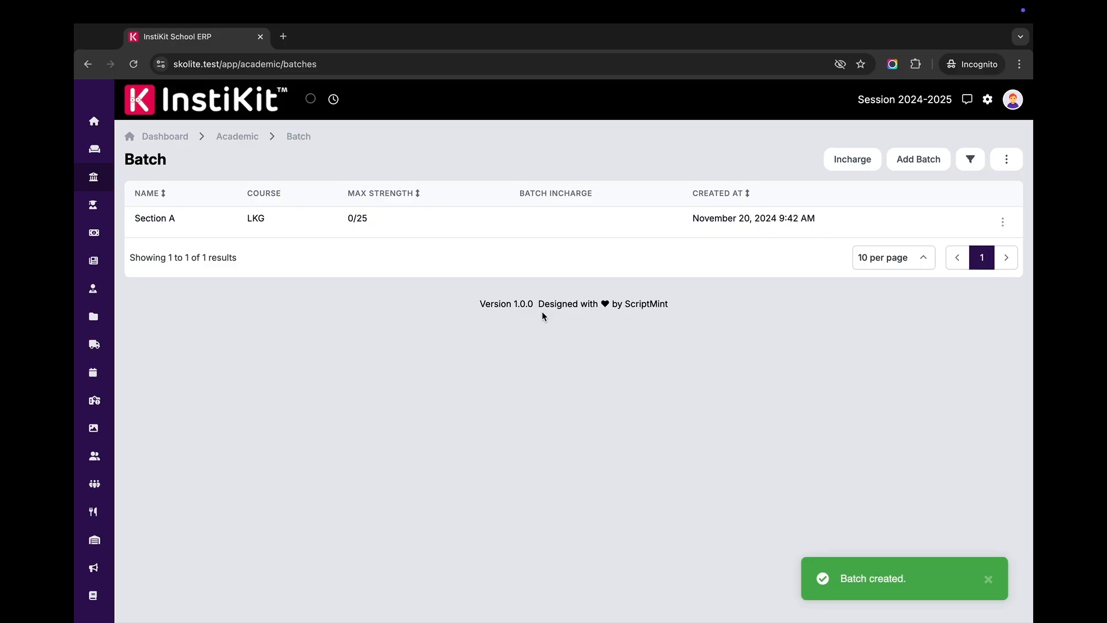
Step: Start another batch named Section B and assign it to the LKG course
left_click(915, 163)
left_click(216, 231)
type("S")
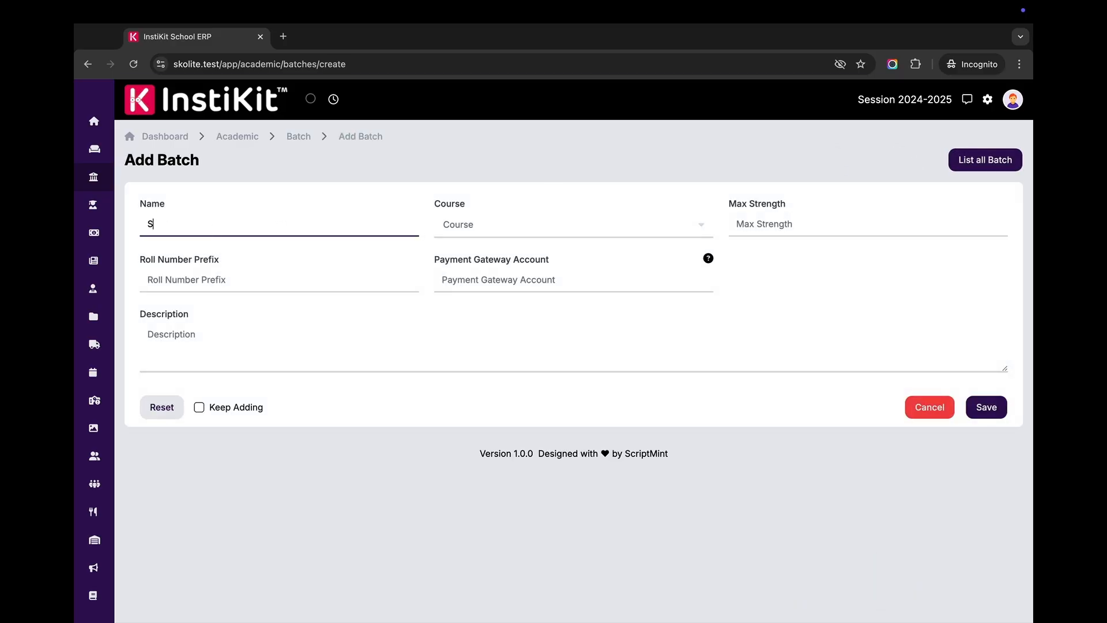
type("ection B")
left_click(455, 224)
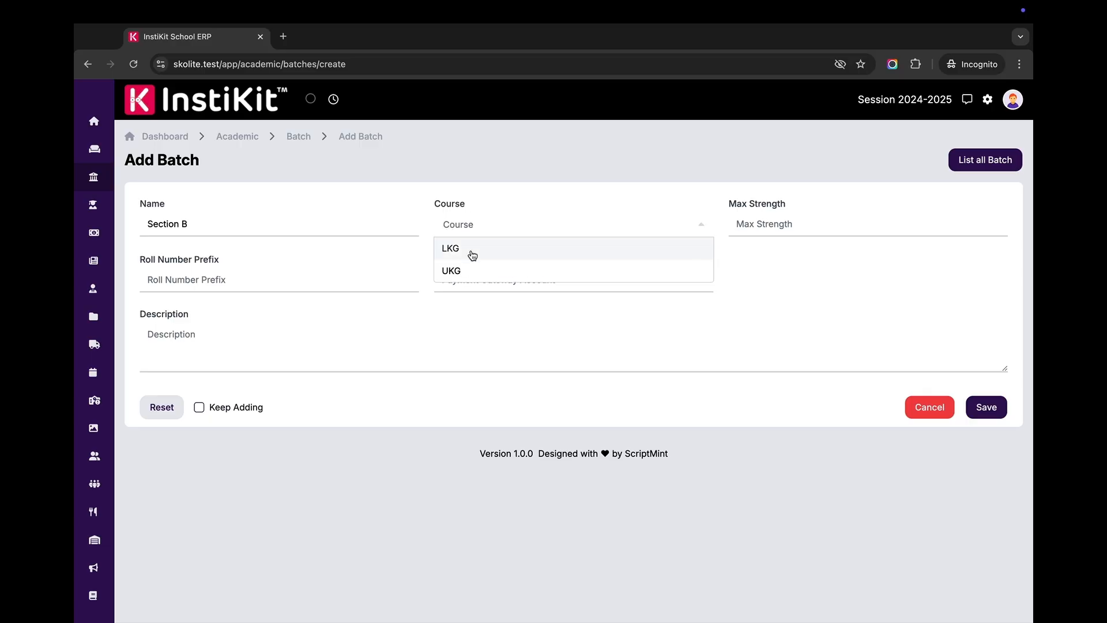
left_click(473, 255)
Step: Set Section B's max strength to 25 and its roll number prefix to LKGB
left_click(804, 226)
type("25")
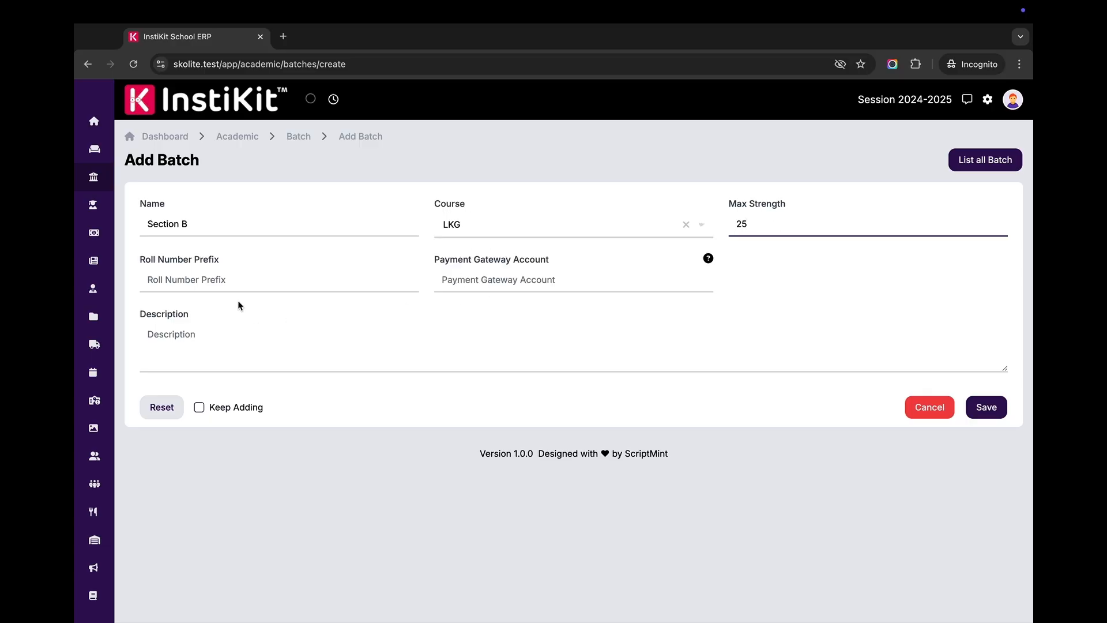
left_click(241, 283)
type("LKGB")
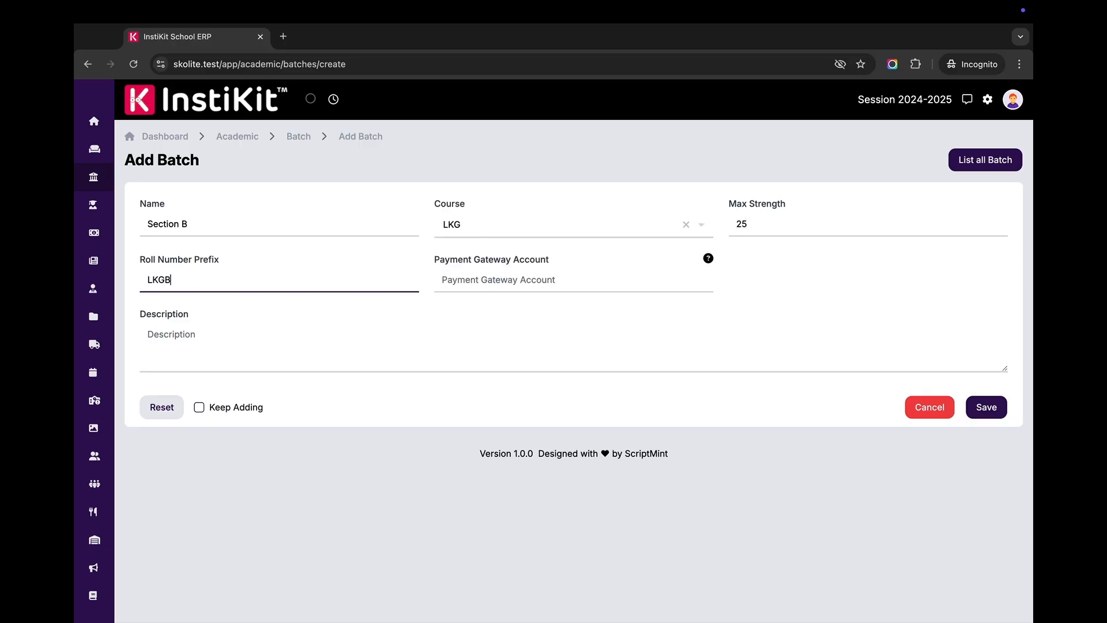
Step: Save the Section B batch and sort the batch list by name and by max strength
left_click(463, 276)
key("Return")
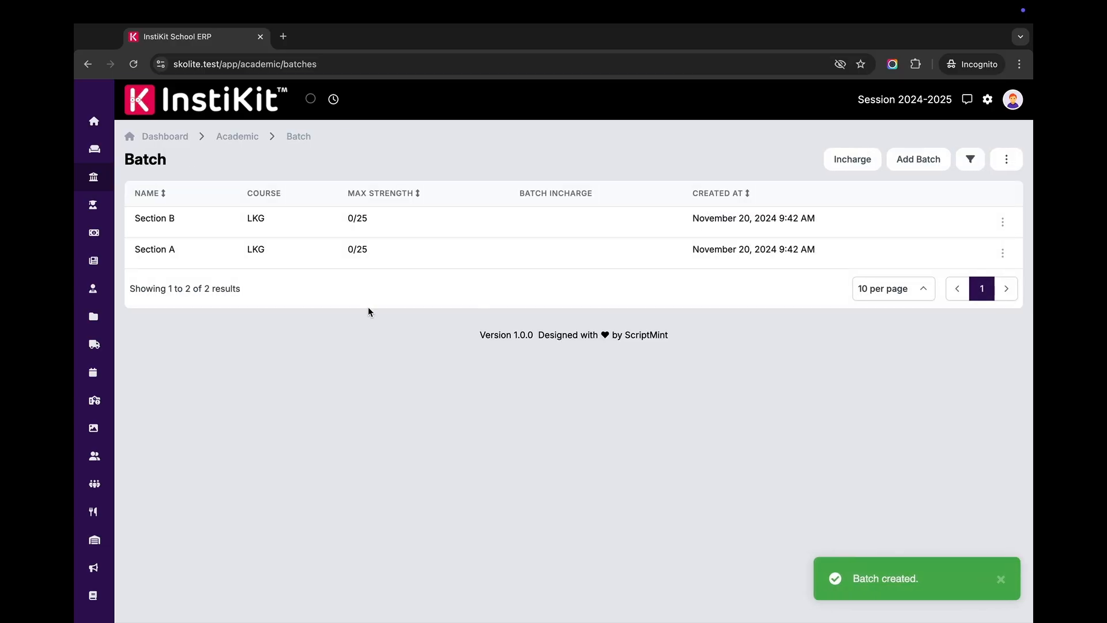
left_click(153, 195)
left_click(360, 195)
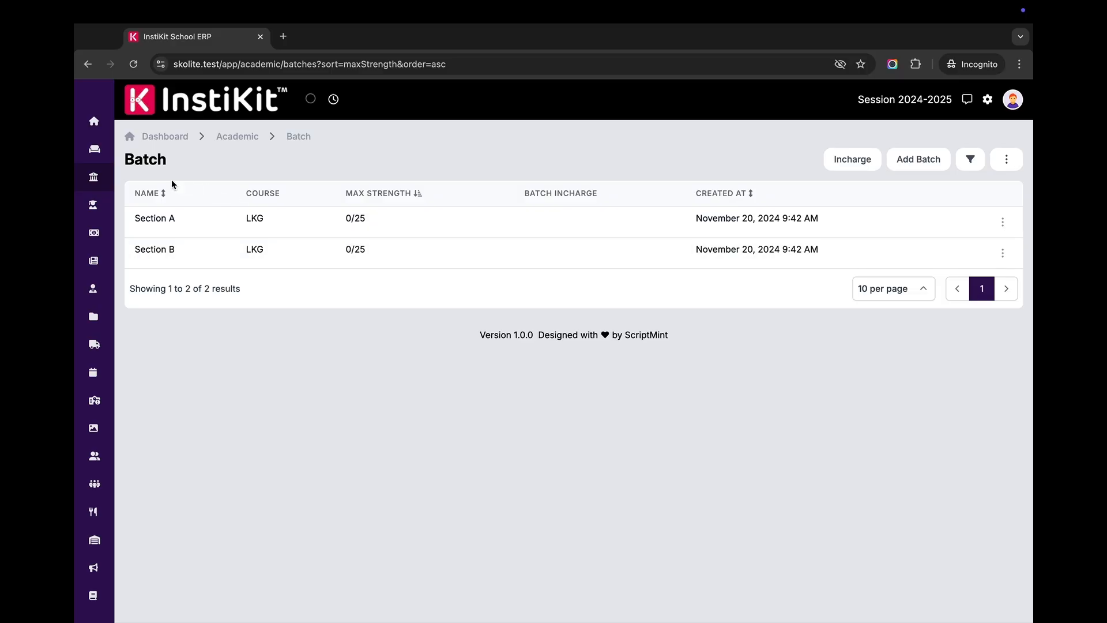
Step: Move Section B above Section A in the LKG course's batch order and save the new order
mouse_move(171, 285)
left_click(155, 318)
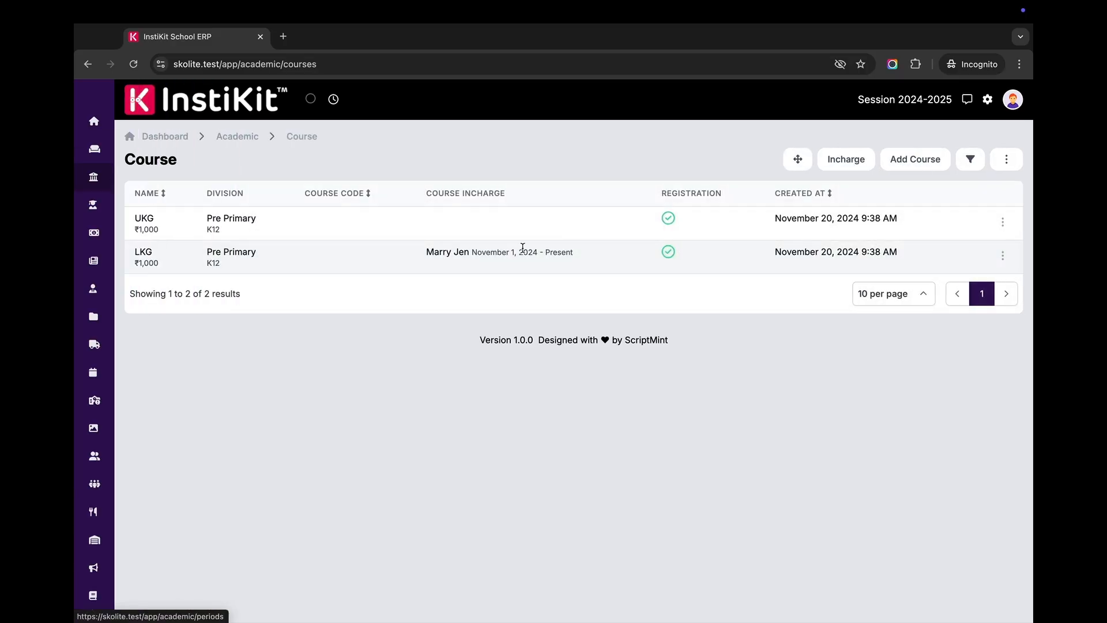
left_click(1003, 255)
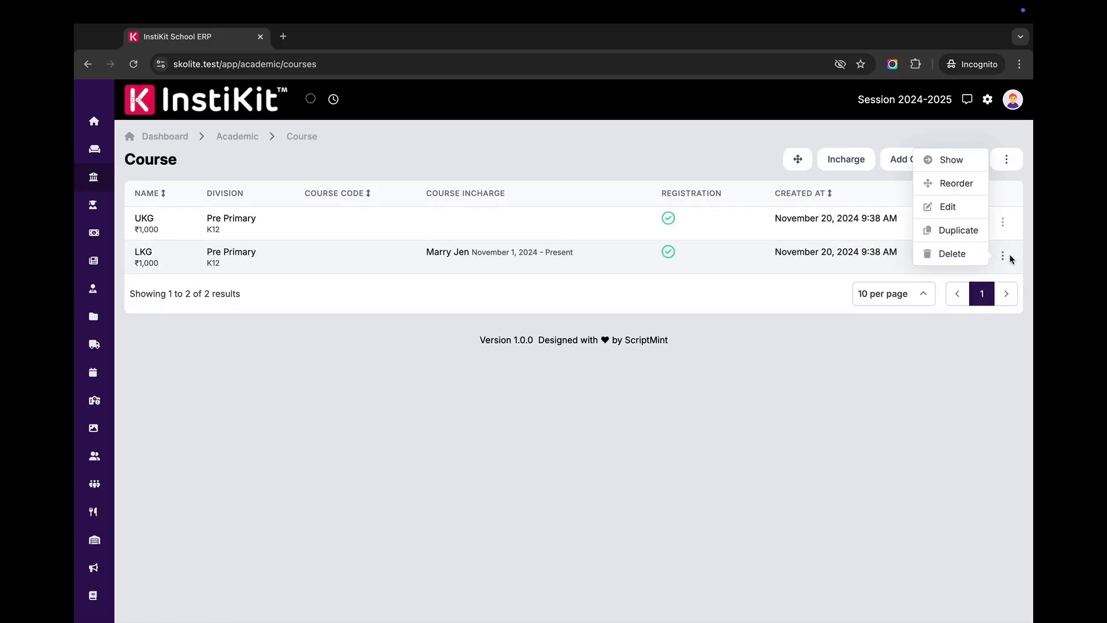
left_click(946, 191)
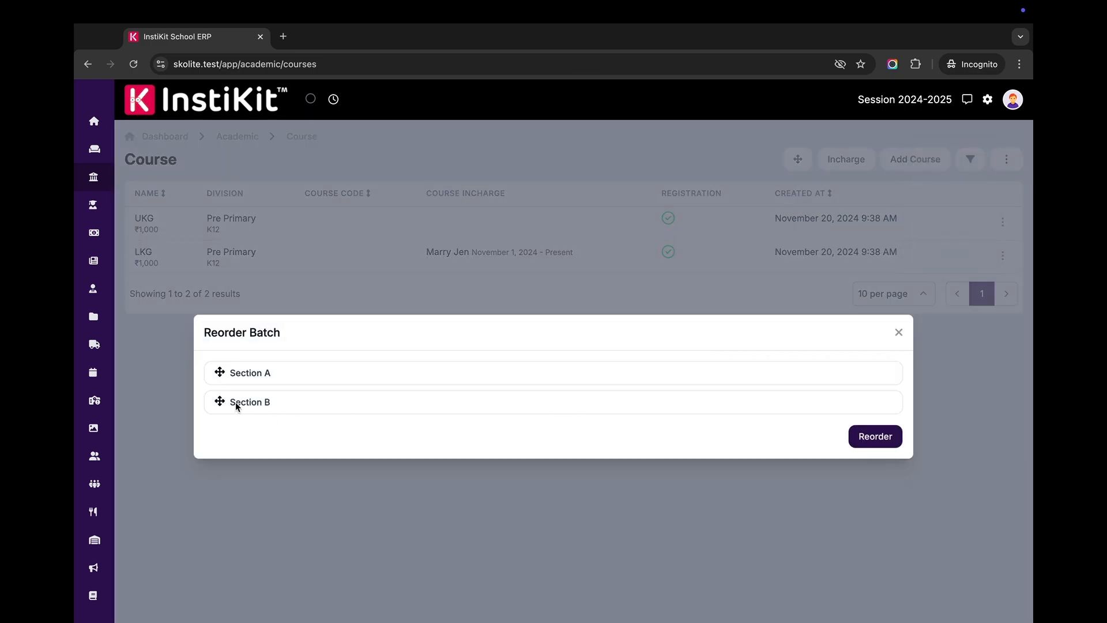
left_click_drag(237, 406, 237, 373)
left_click(875, 438)
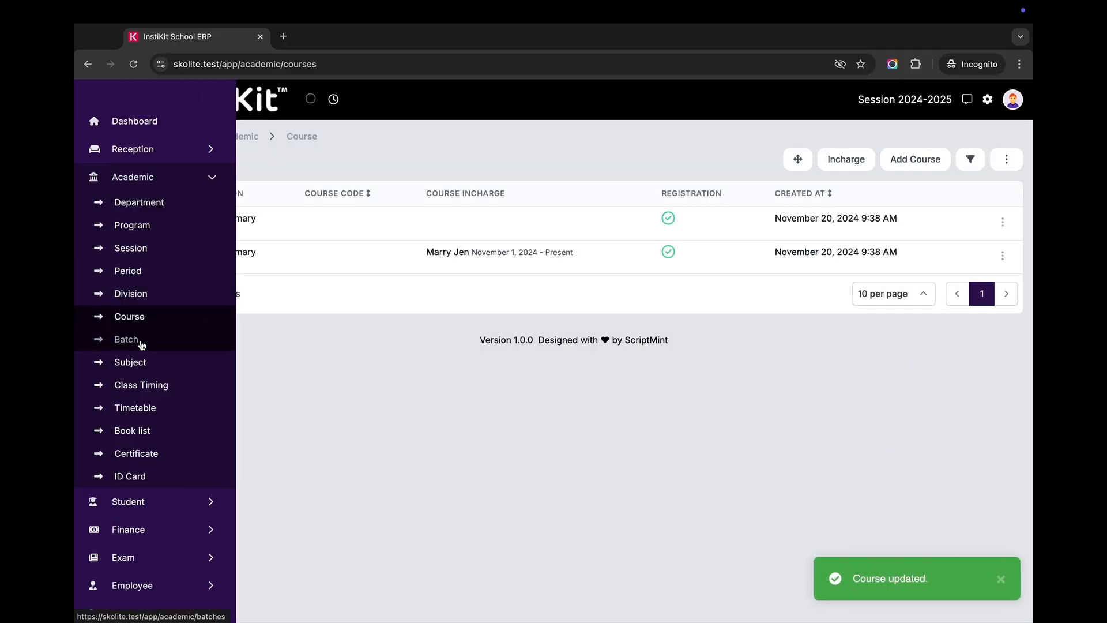
Step: Return to the batch list and look over its print, PDF and Excel export options
left_click(145, 345)
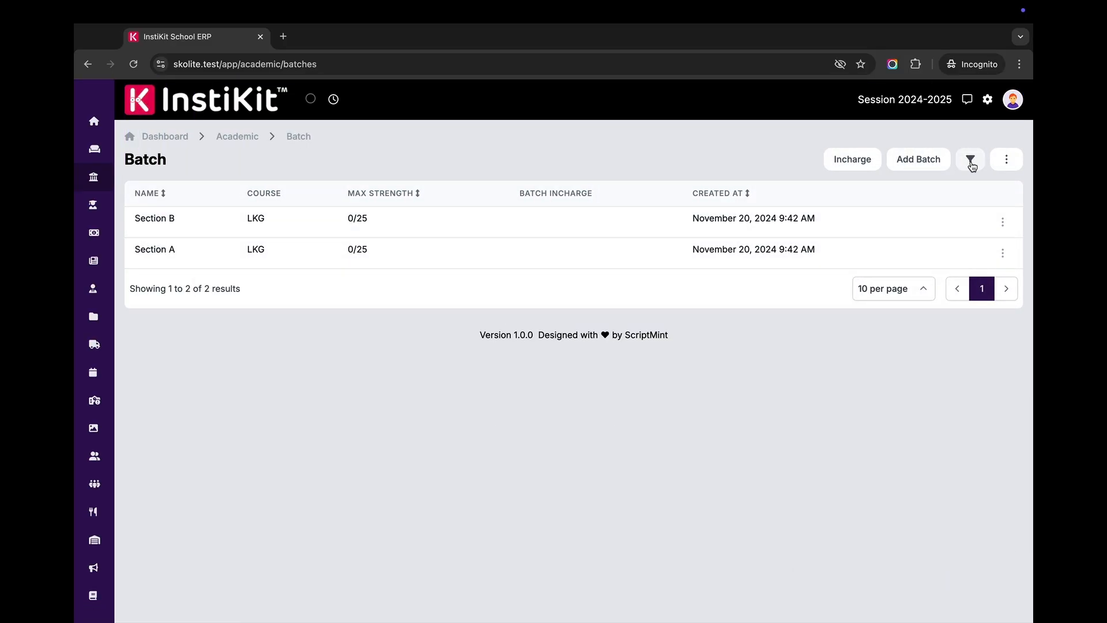
left_click(1008, 162)
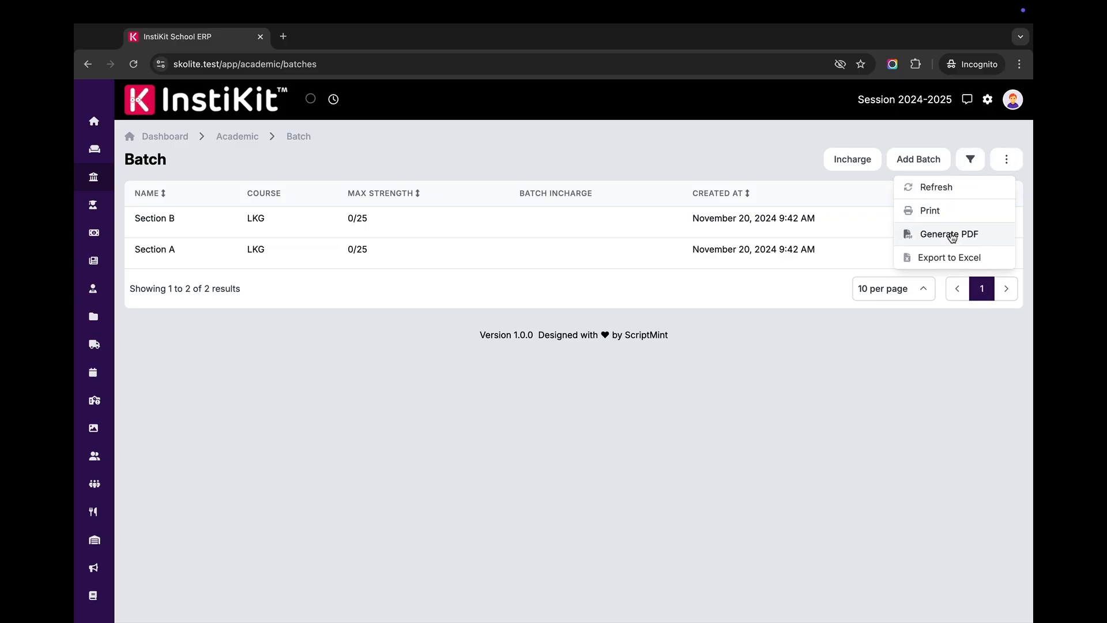
left_click(851, 383)
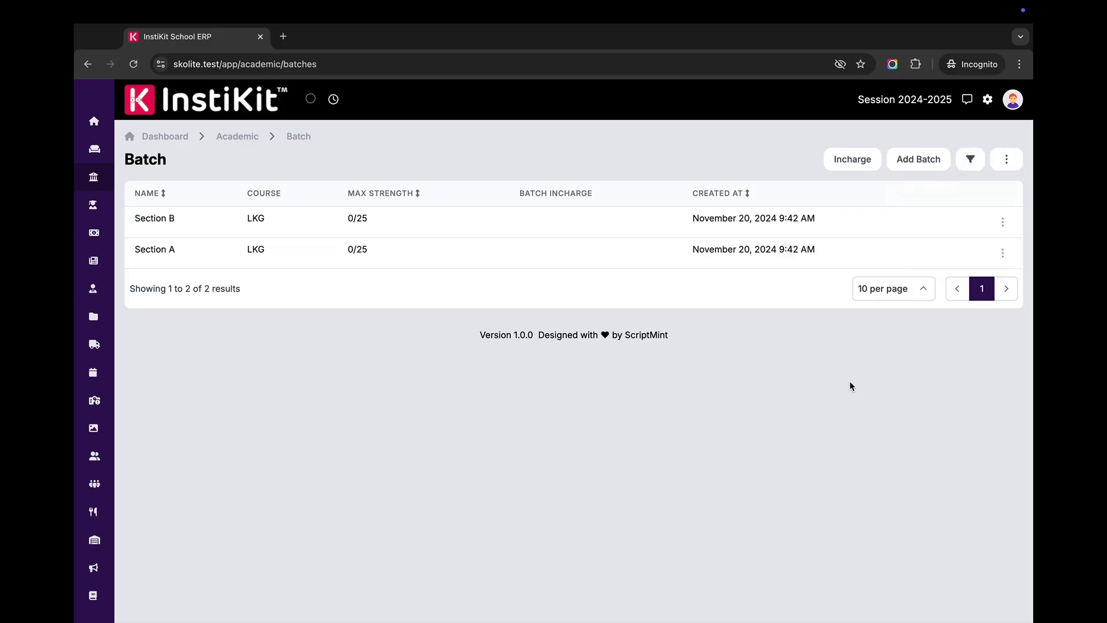
Step: Start a new batch incharge record and choose LKG - Section A as its batch
left_click(866, 166)
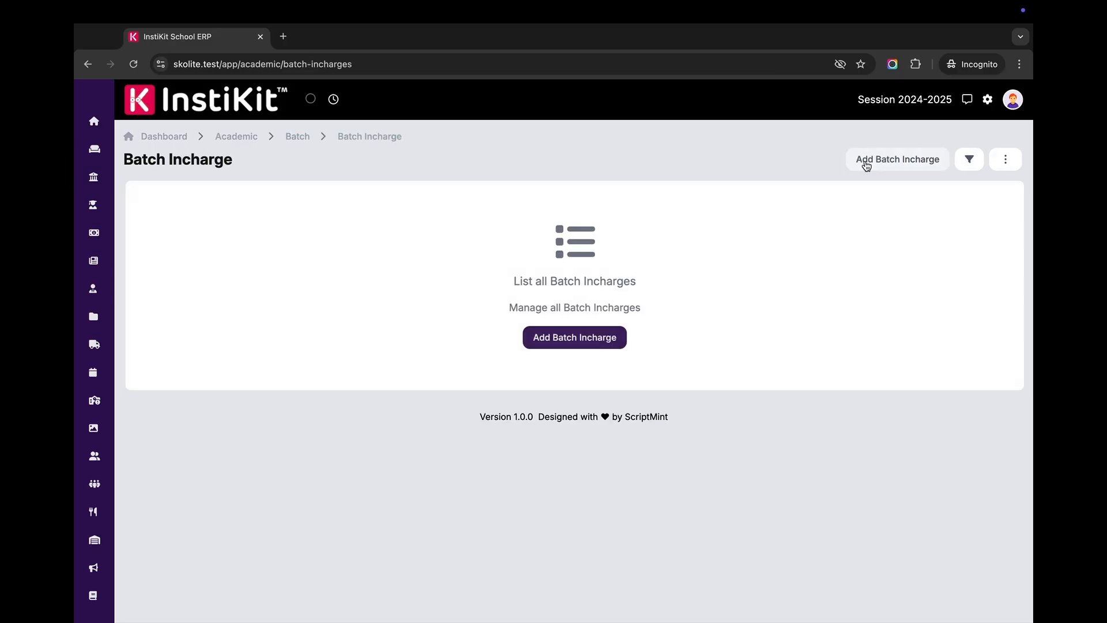
left_click(545, 341)
left_click(222, 224)
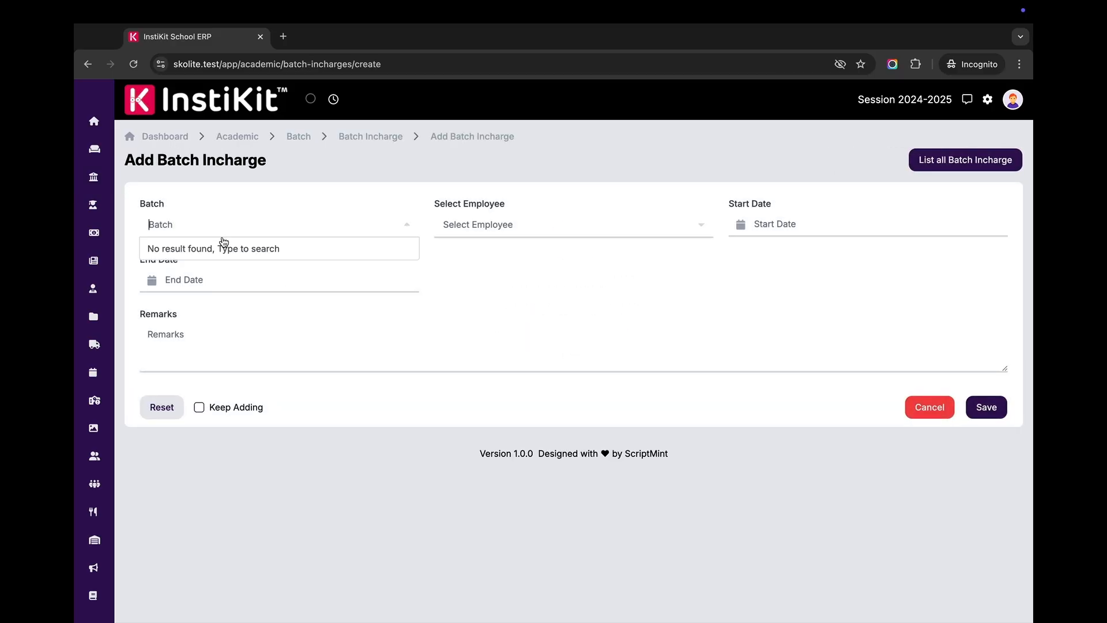
type("sec")
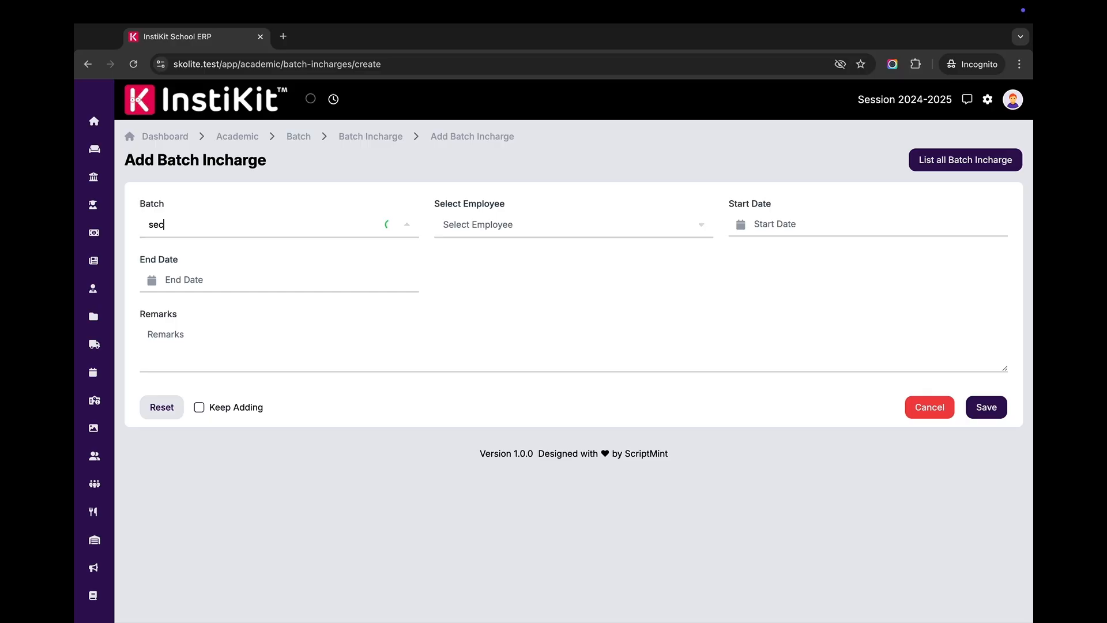
left_click_drag(200, 249, 213, 271)
left_click(213, 271)
Step: Select the employee as incharge with start date November 1, 2024, save the record and return to the batch list
left_click(525, 224)
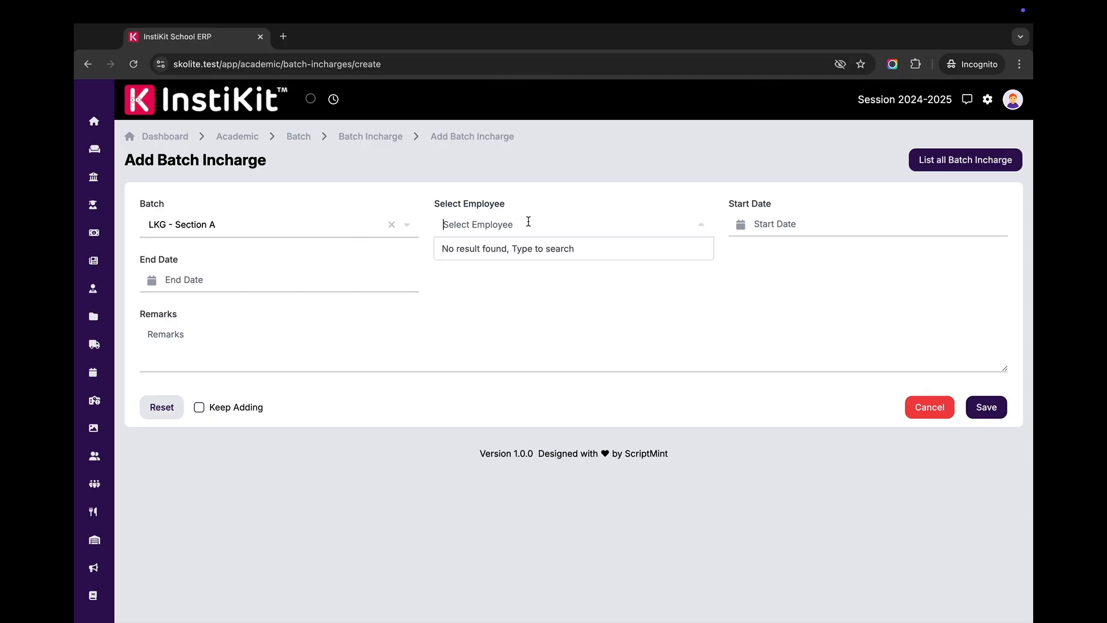
type("mar")
left_click(541, 251)
left_click(769, 224)
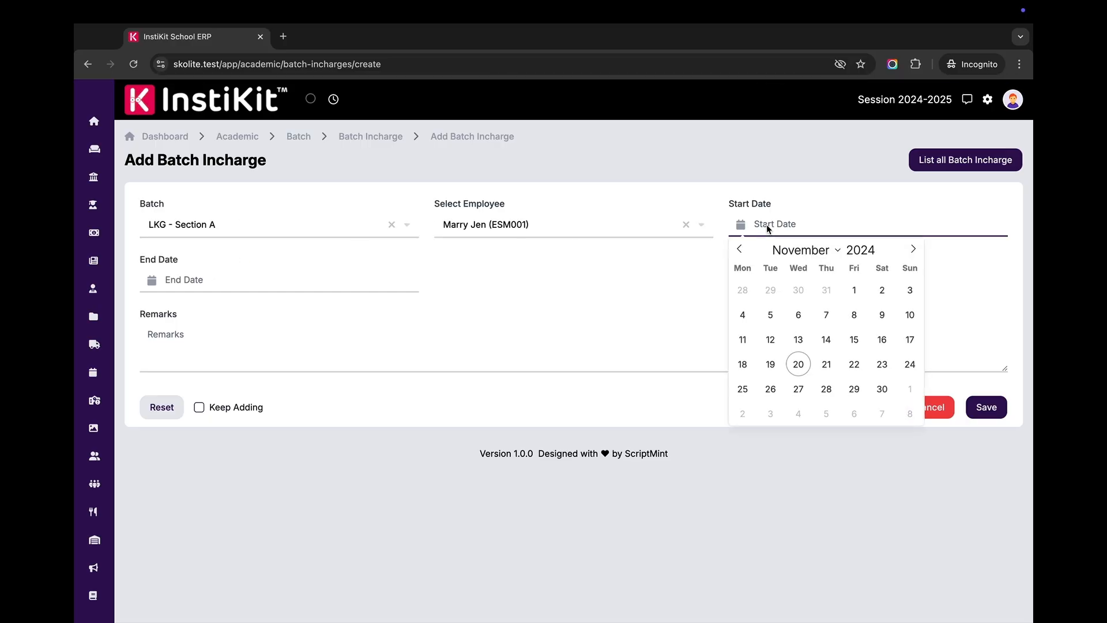
left_click(860, 288)
left_click(986, 407)
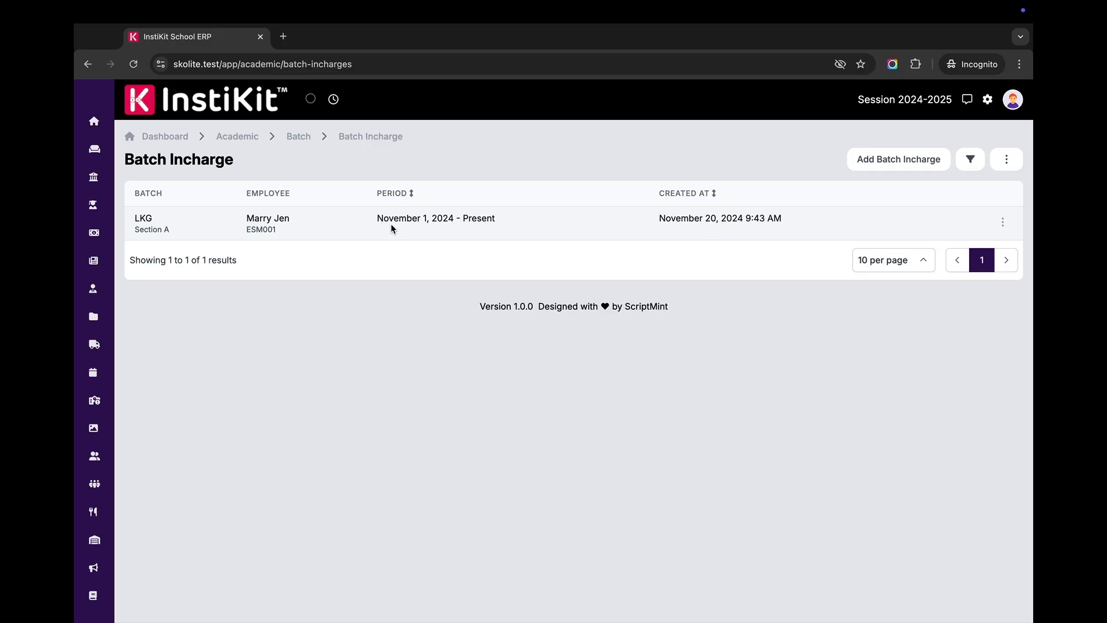
left_click(298, 137)
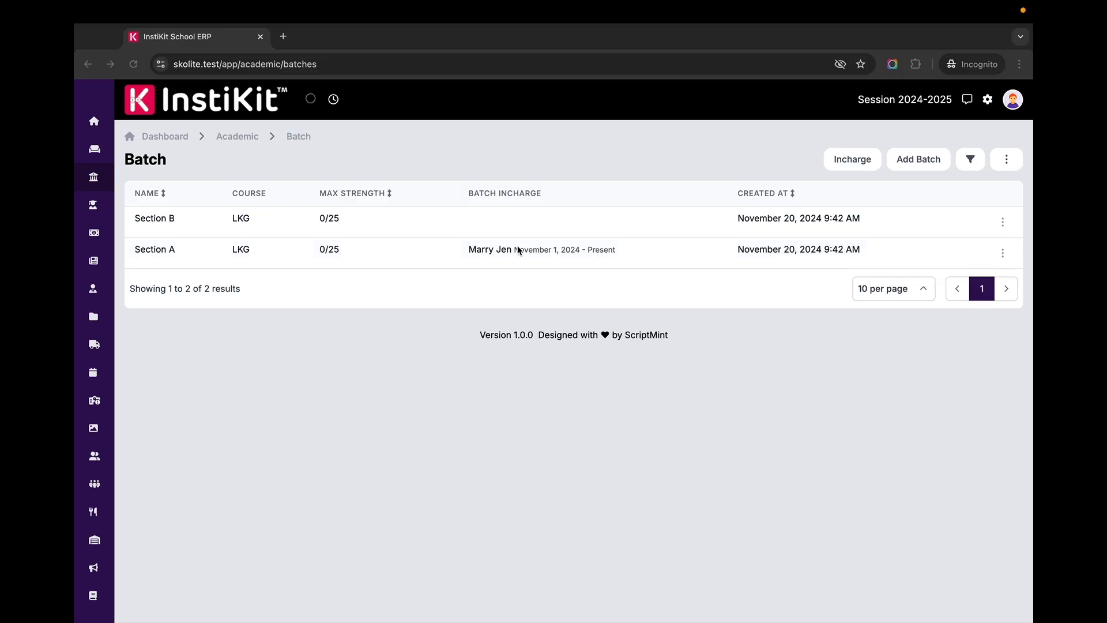
Step: Visit the subject list, then examine the subject entries in the school's Academic role permissions
mouse_move(144, 210)
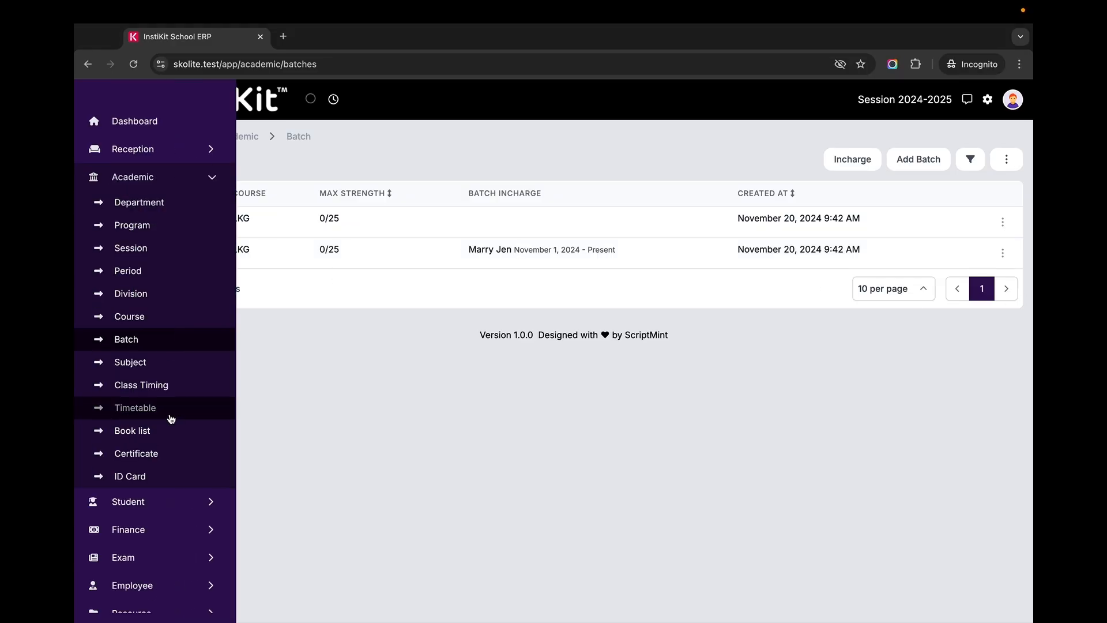
left_click(146, 366)
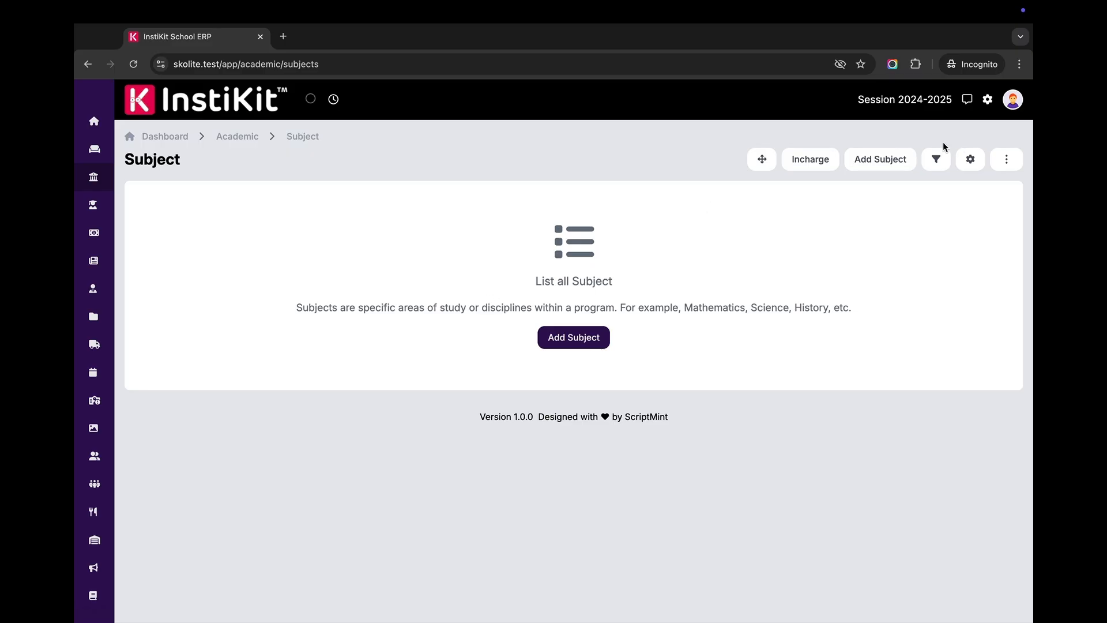
left_click(1013, 100)
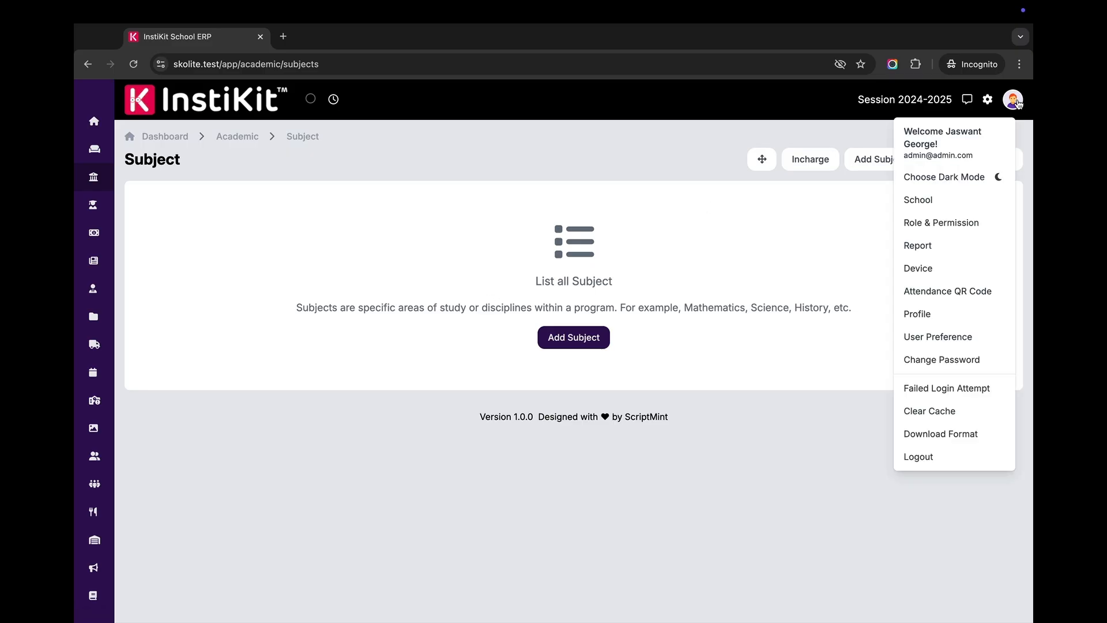
left_click(968, 222)
left_click(206, 217)
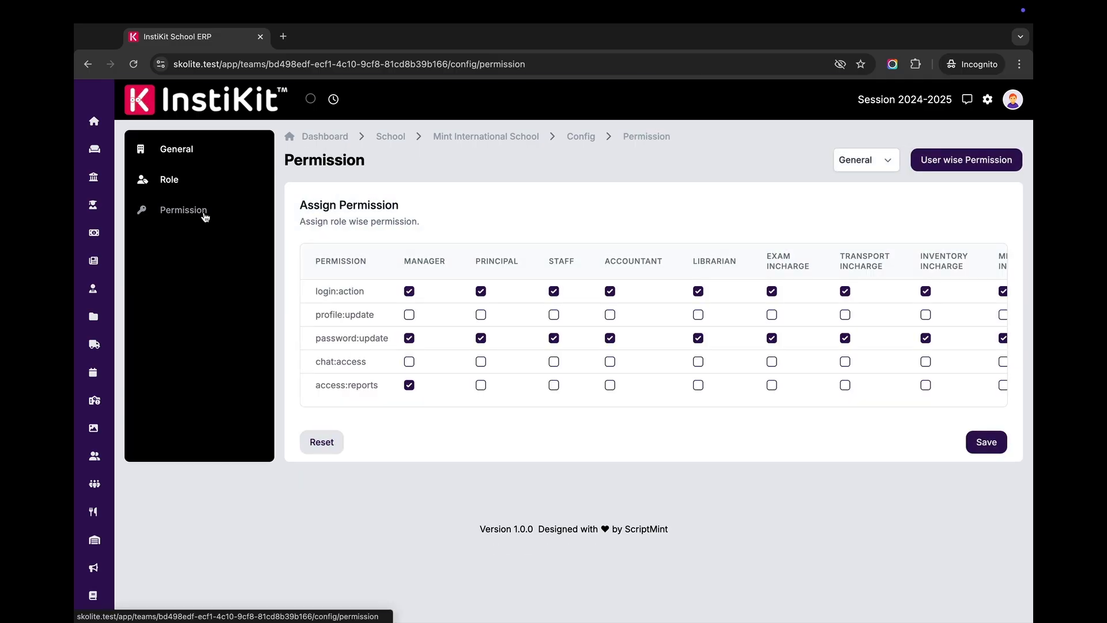
left_click(865, 160)
left_click(802, 188)
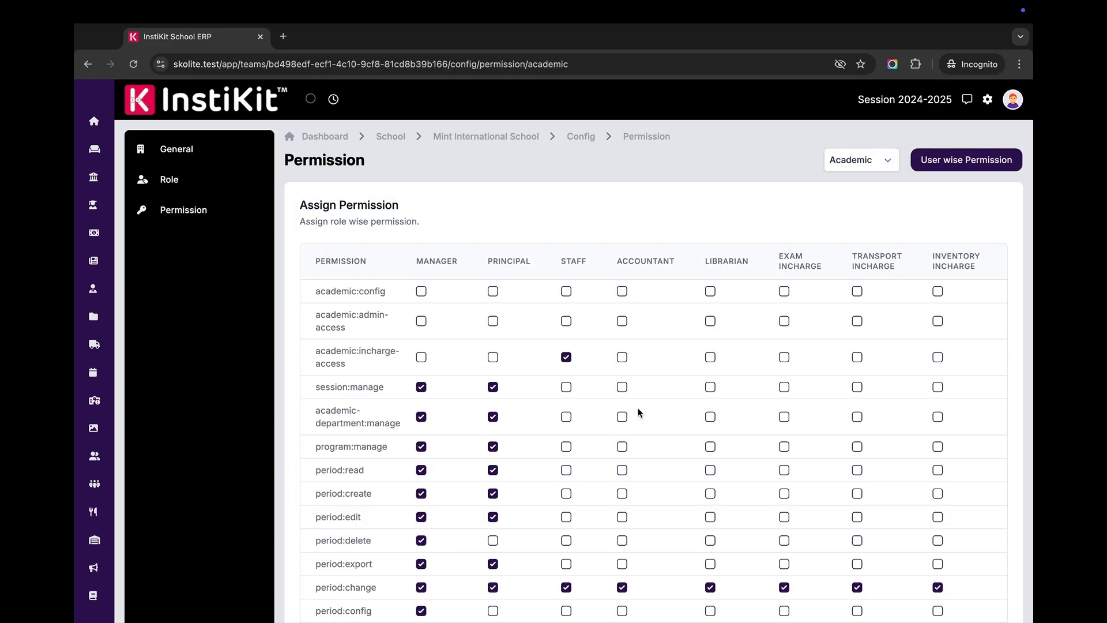
scroll(638, 407, "down", 12)
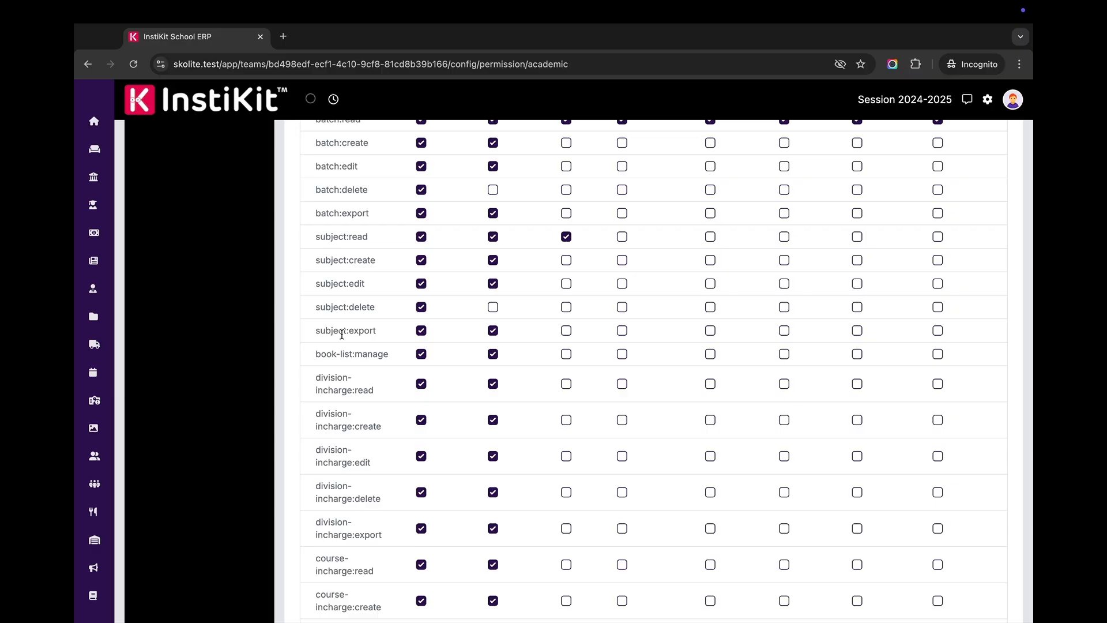
Step: Start a new subject named Maths with the code MAT and open its type choices
mouse_move(168, 272)
left_click(148, 364)
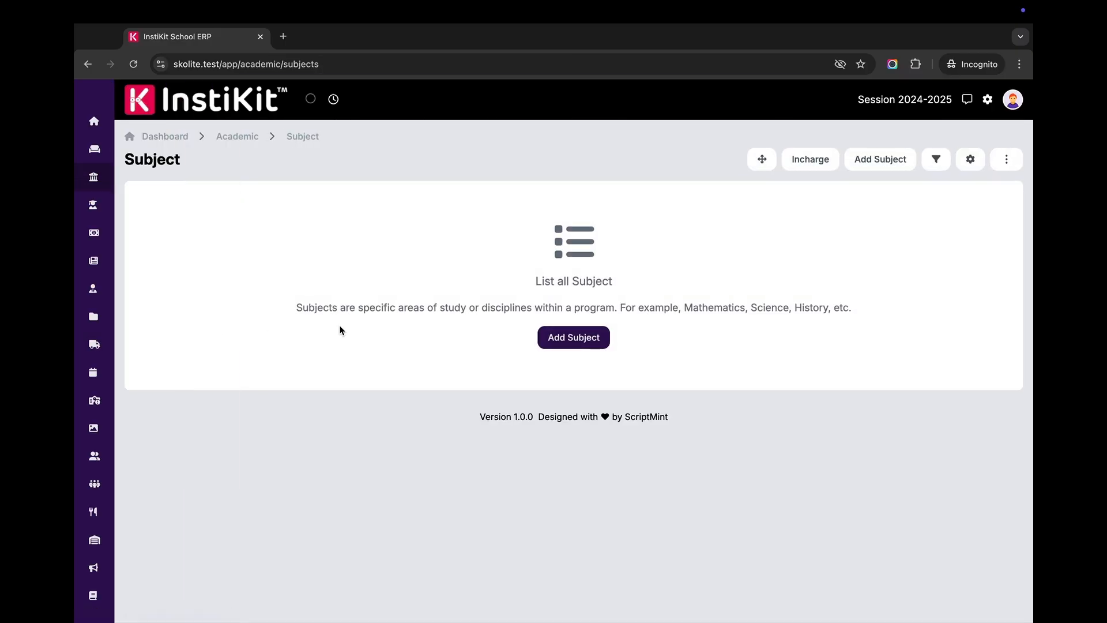
left_click(565, 341)
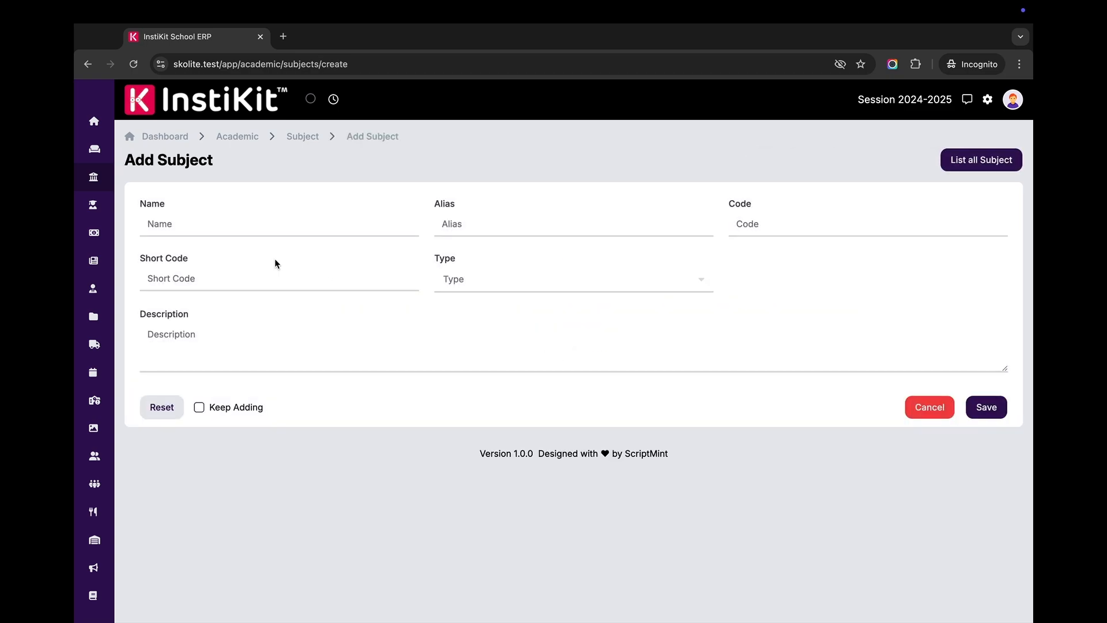
left_click(217, 224)
type("Maths")
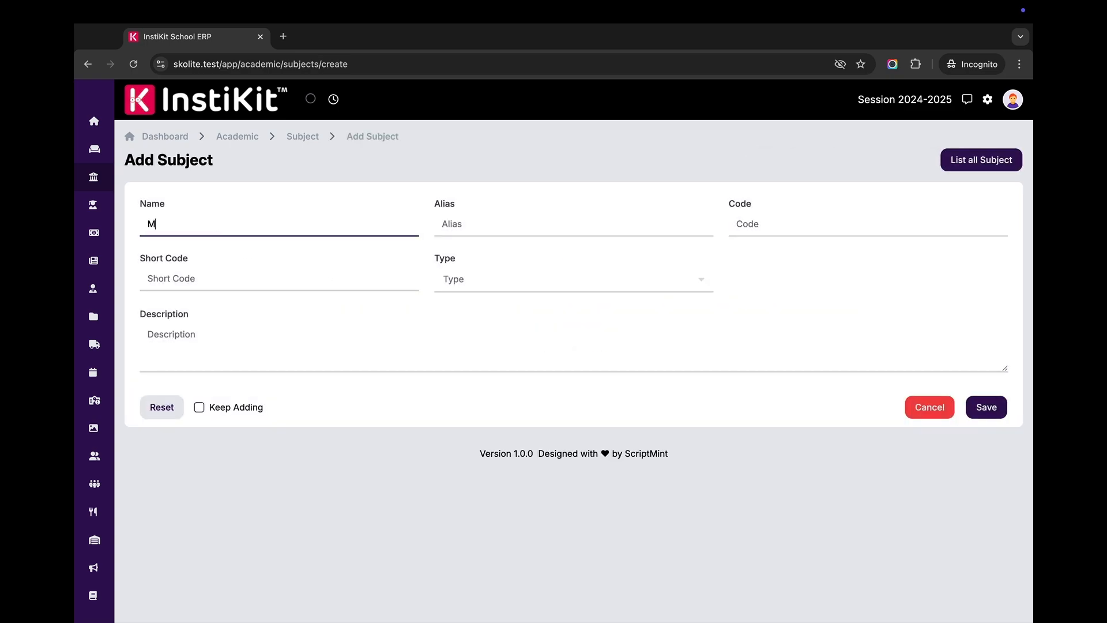
key("Tab")
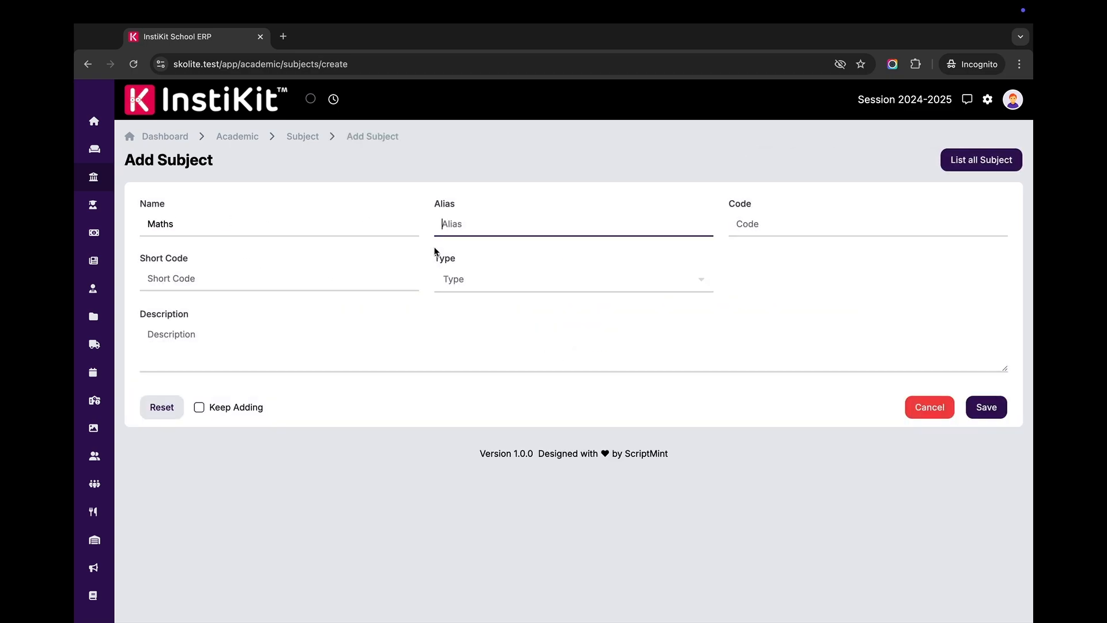
key("Tab")
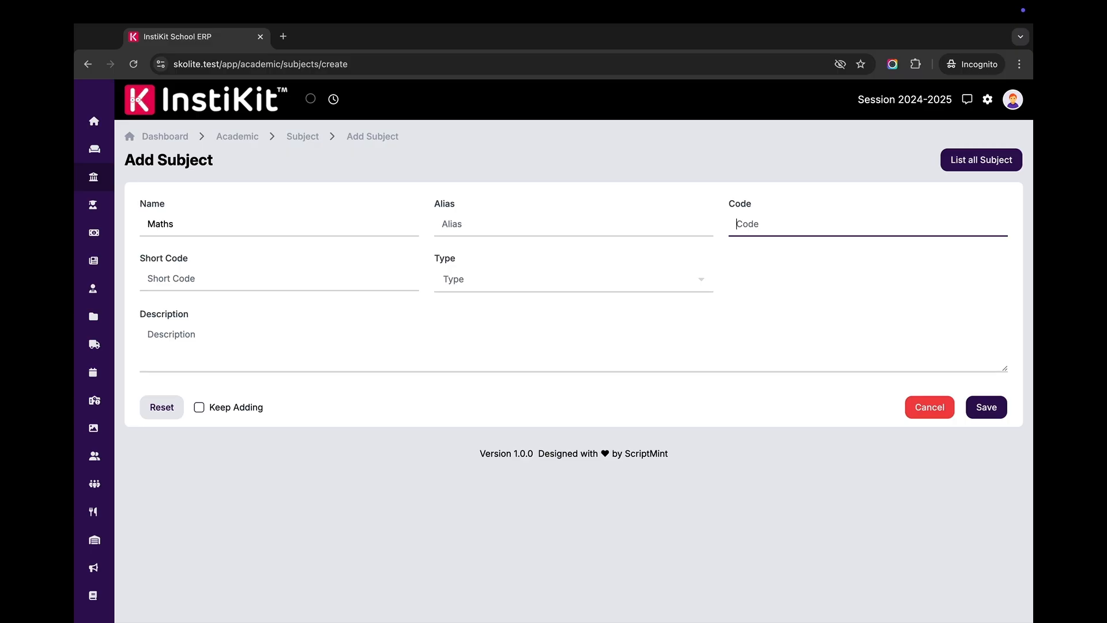
type("MAT")
left_click(476, 280)
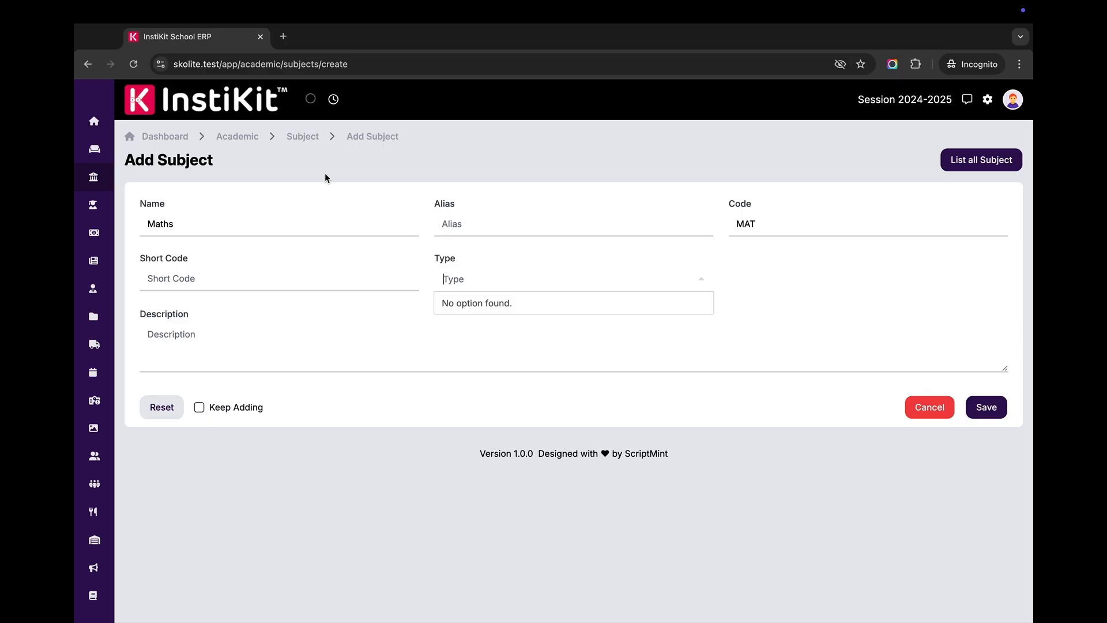
Step: Open the subject configuration in a separate browser tab and save a new subject type named Theory in dark pink
left_click(301, 137, "super")
left_click(309, 38)
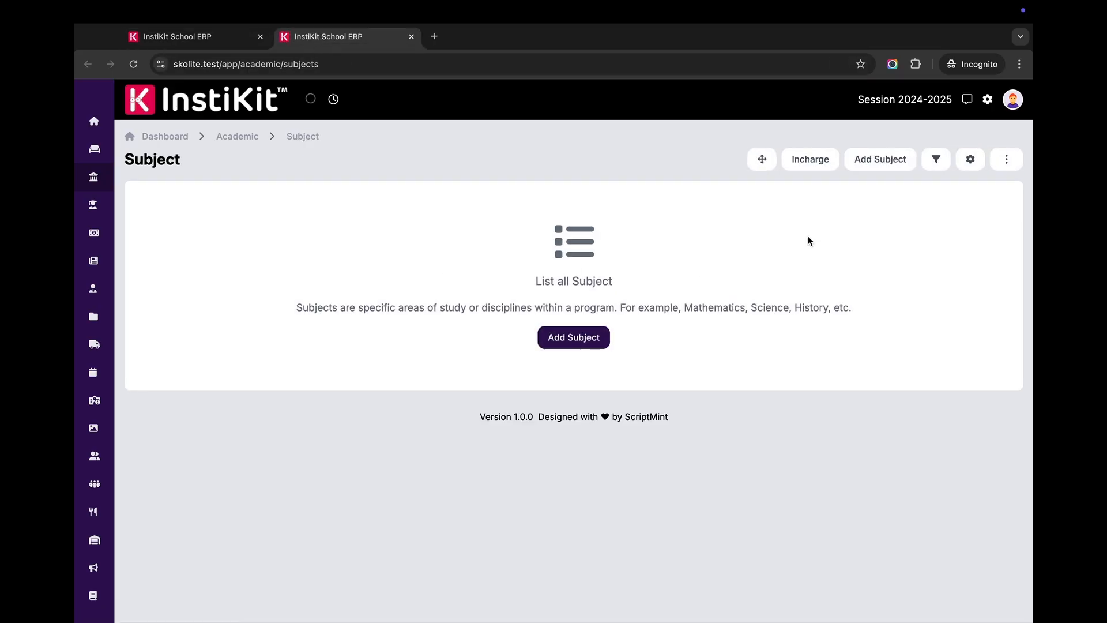
left_click(964, 160)
left_click(558, 340)
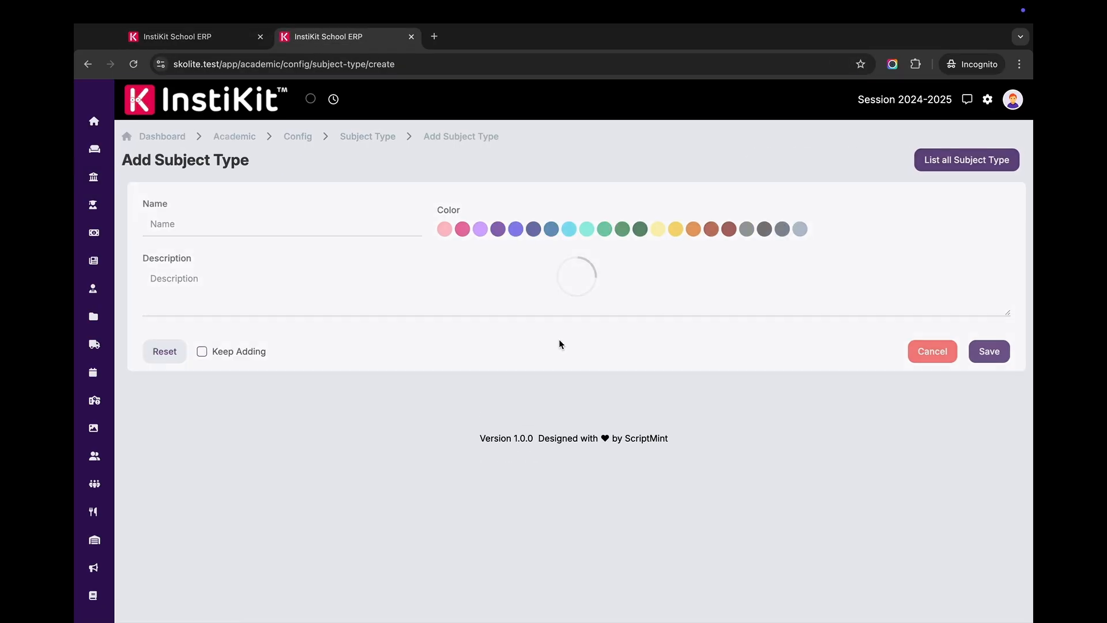
type("Theory")
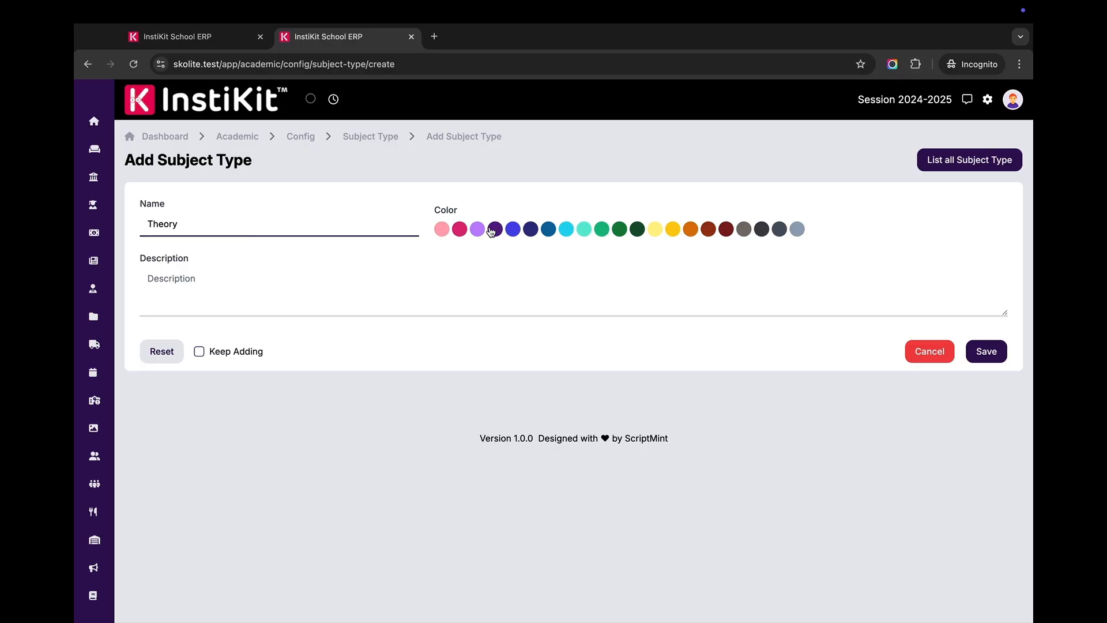
left_click(459, 229)
left_click(986, 352)
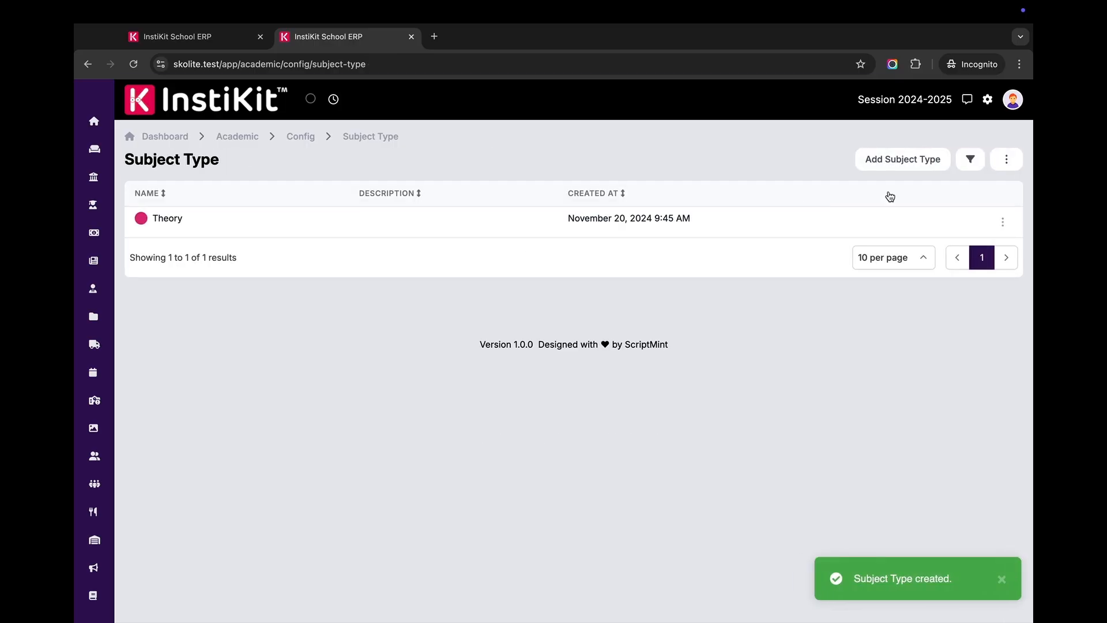
Step: Add a subject type named Practical in light purple, save it and return to the unfinished Maths subject form
left_click(900, 160)
left_click(234, 228)
type("Practical")
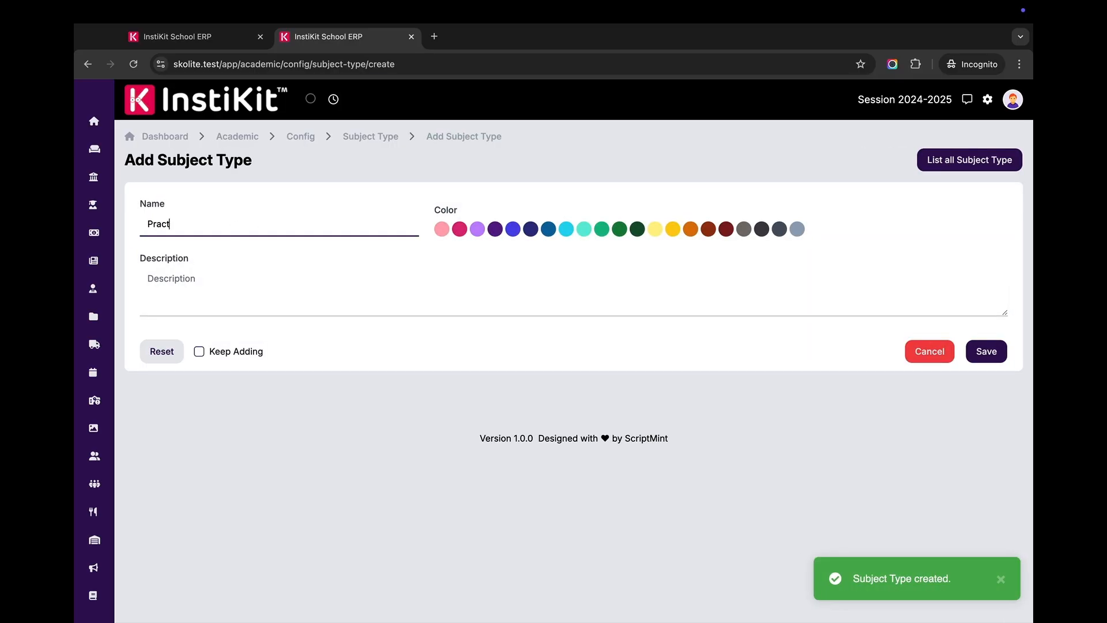
left_click(477, 228)
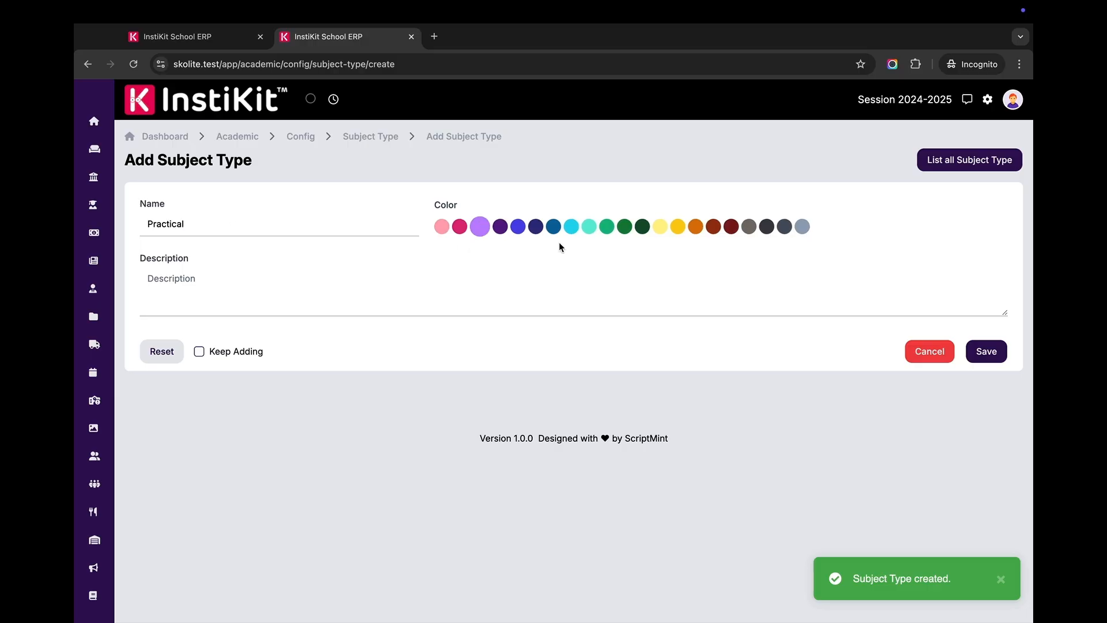
left_click(986, 352)
left_click(218, 41)
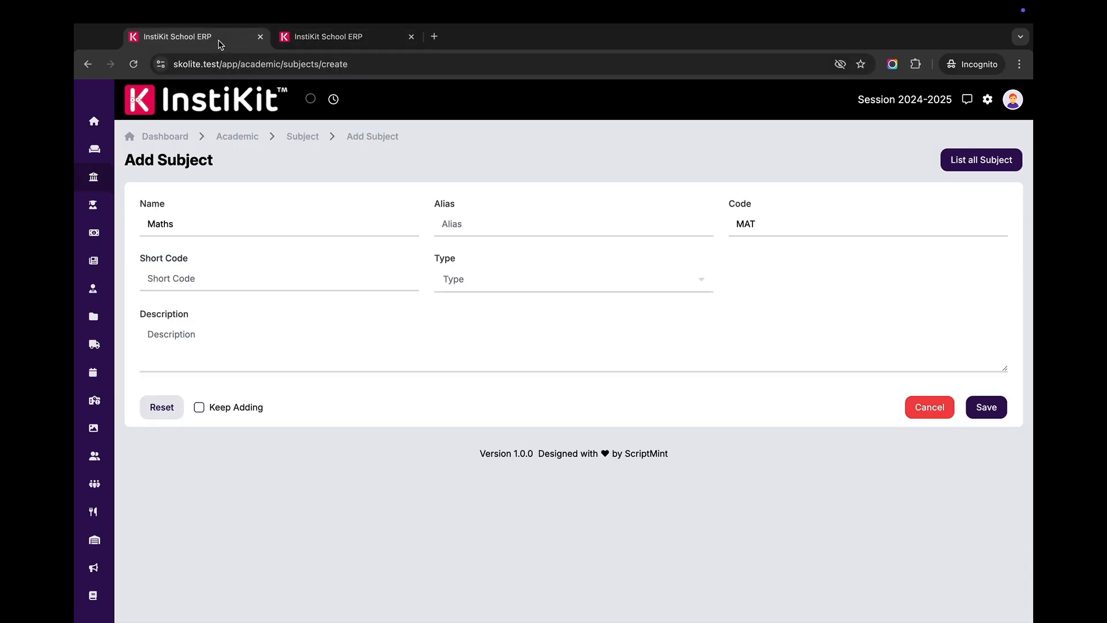
Step: Reload the new subject form and save a subject named Maths with code MAT and type Theory
key("super+r")
left_click(272, 227)
type("Maths")
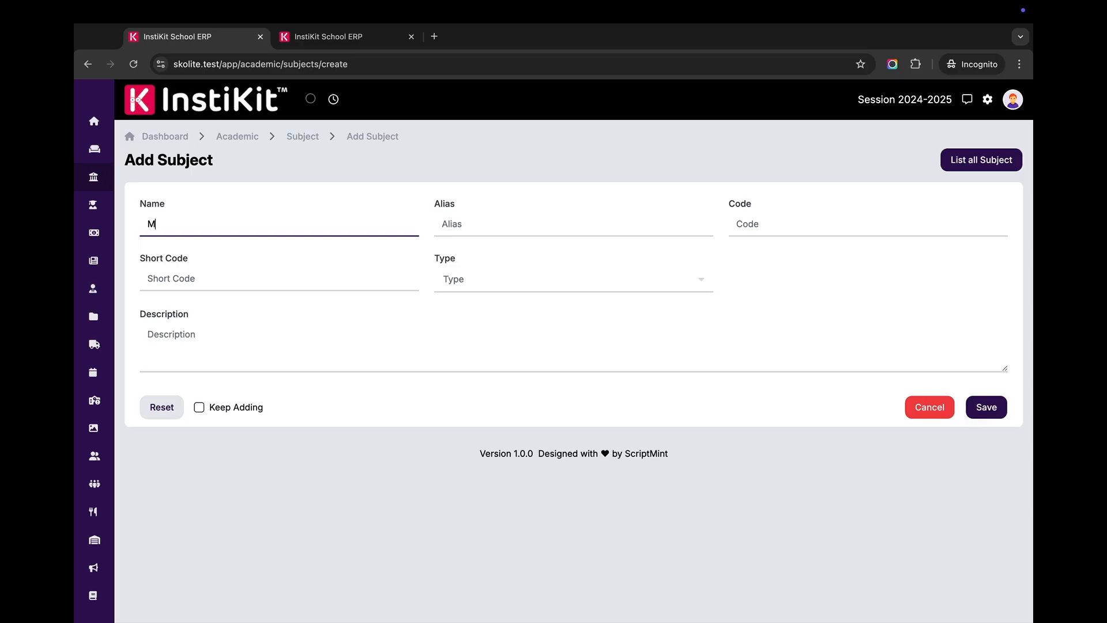
key("Tab")
key("Tab")
type("MAT")
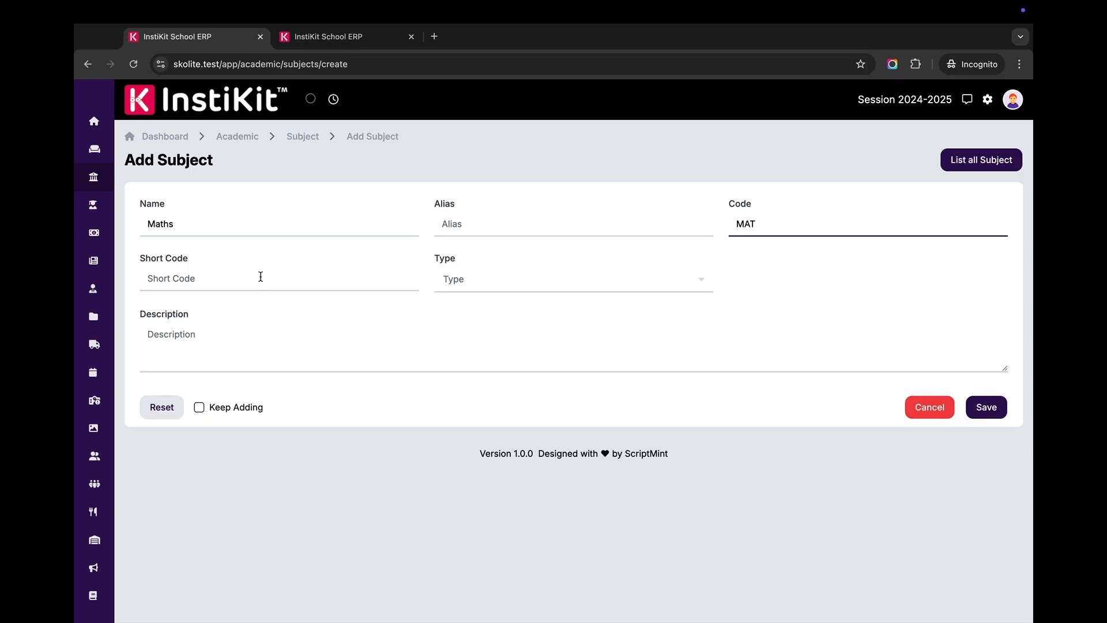
left_click(453, 281)
left_click(460, 304)
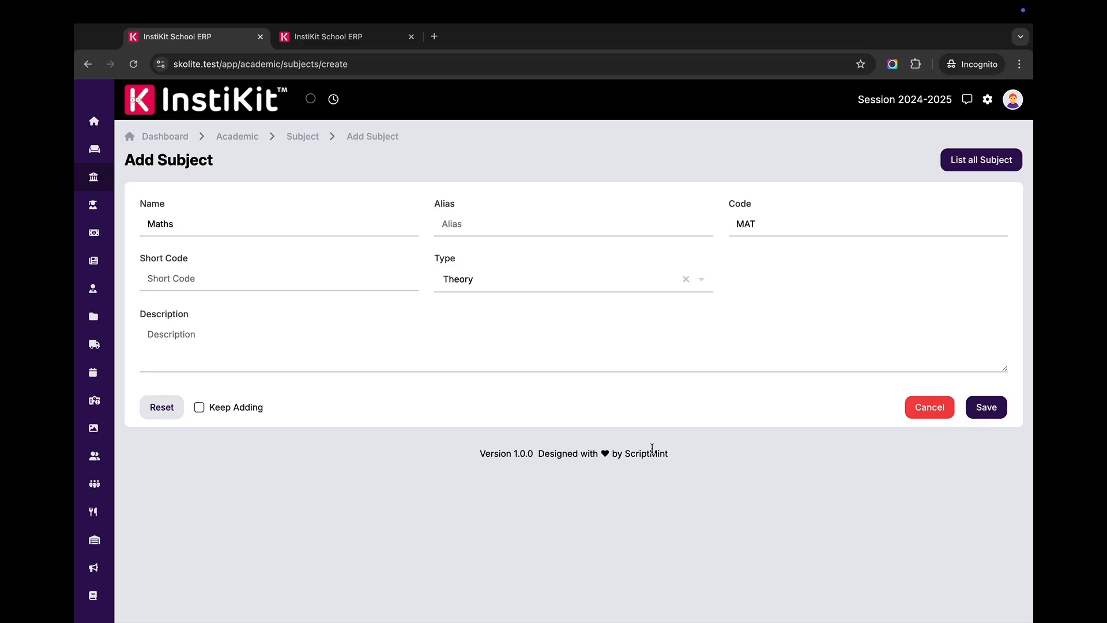
left_click(984, 409)
Step: Add another subject named Science with code SCI and type Theory, and save it
left_click(868, 162)
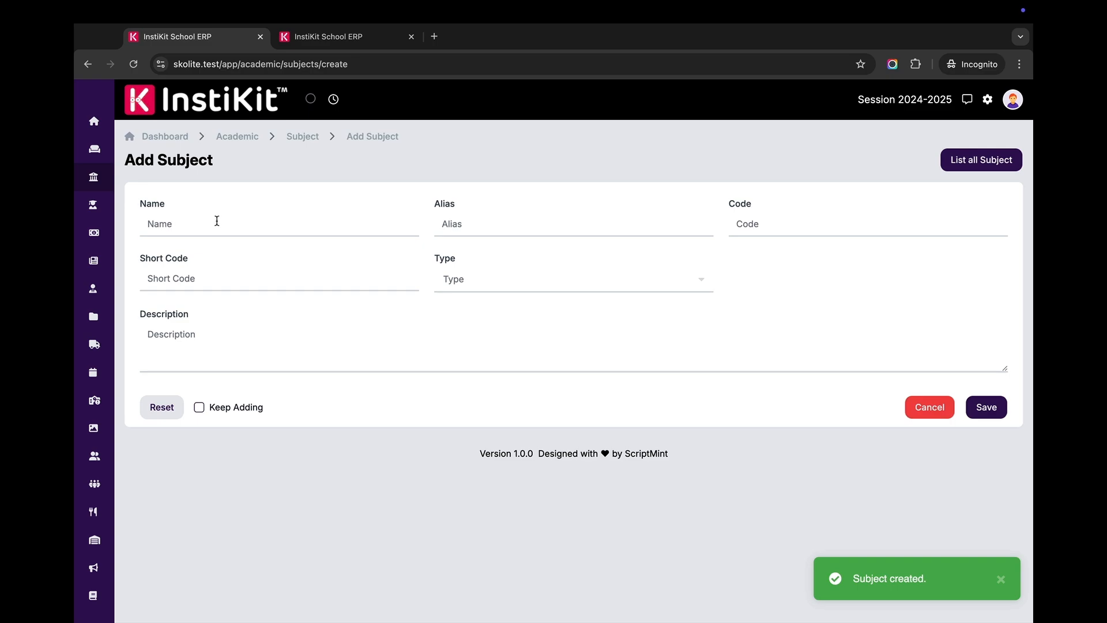
left_click(215, 221)
type("Science")
key("Tab")
key("Tab")
key("Tab")
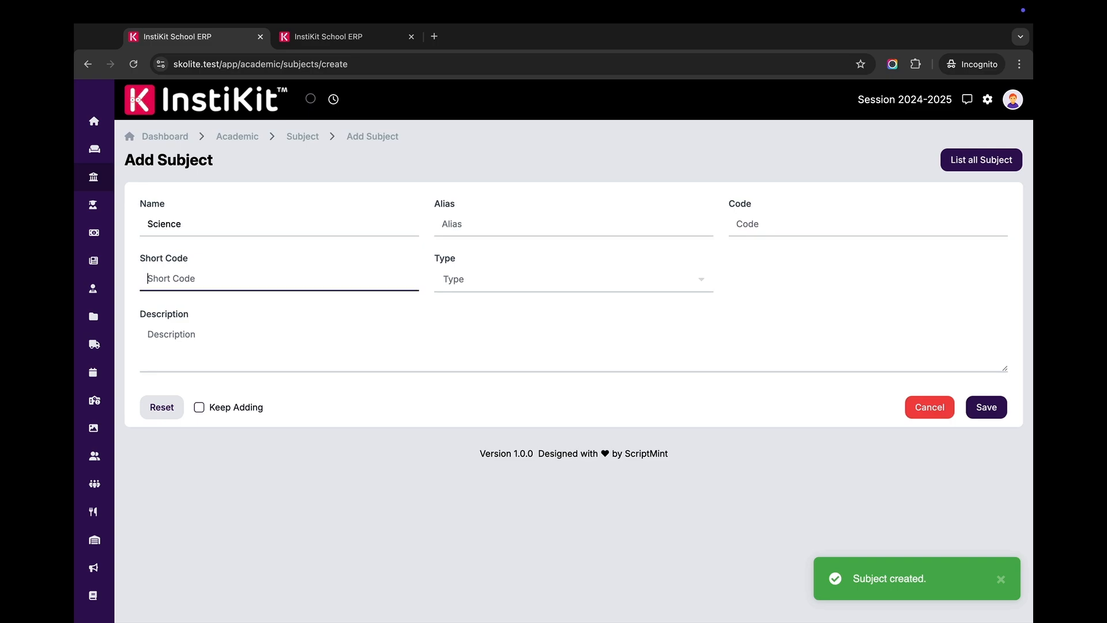
key("shift+Tab")
type("SCU")
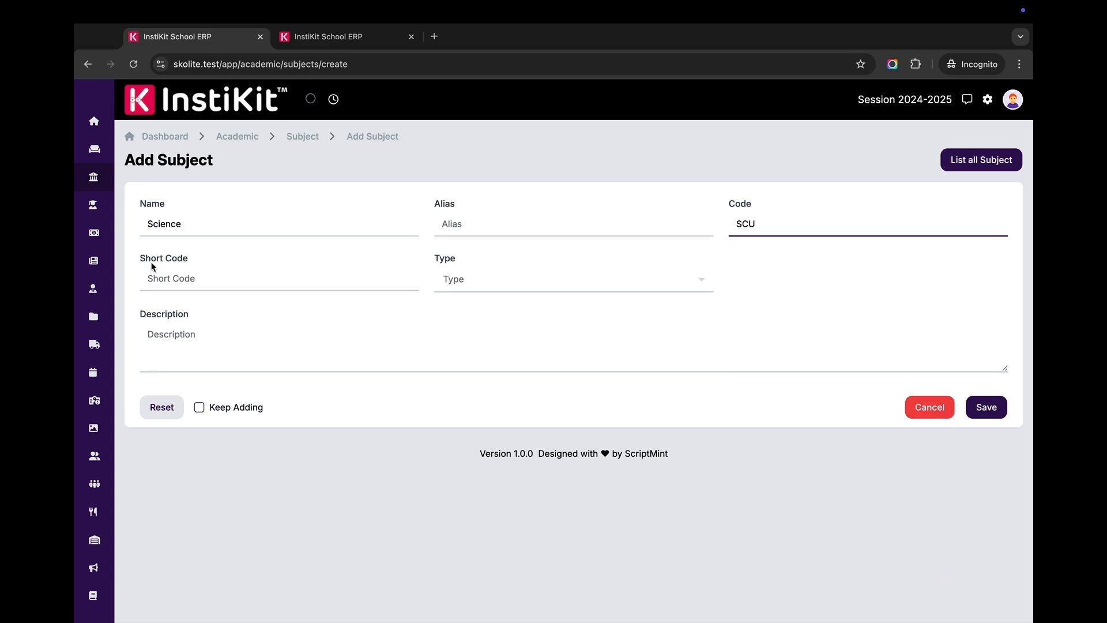
key("BackSpace")
type("I")
left_click(484, 283)
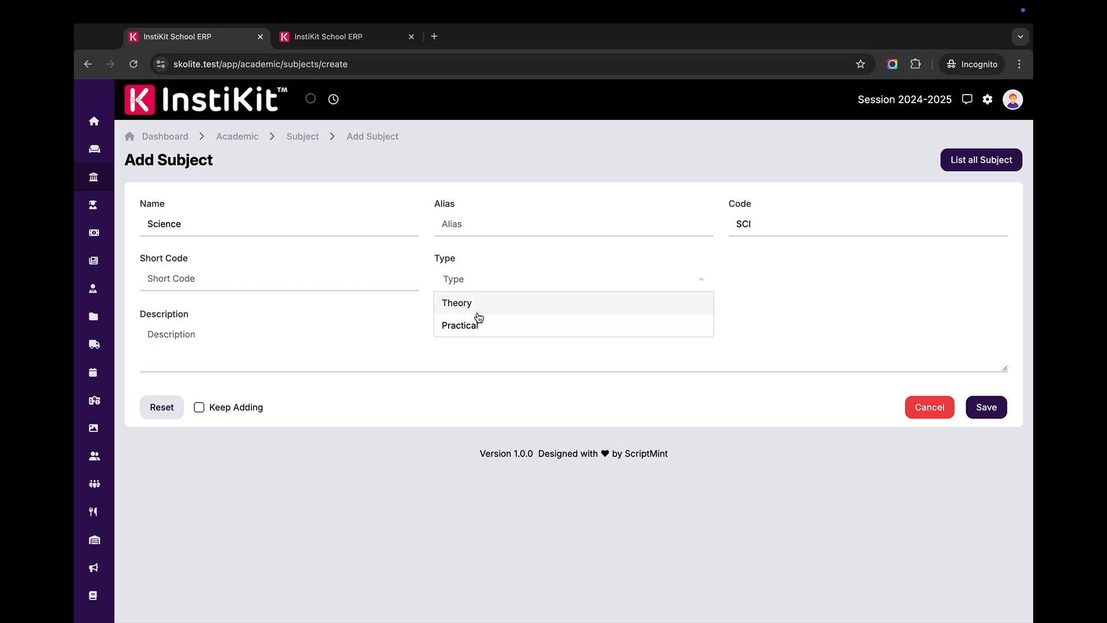
left_click(476, 309)
left_click(1002, 411)
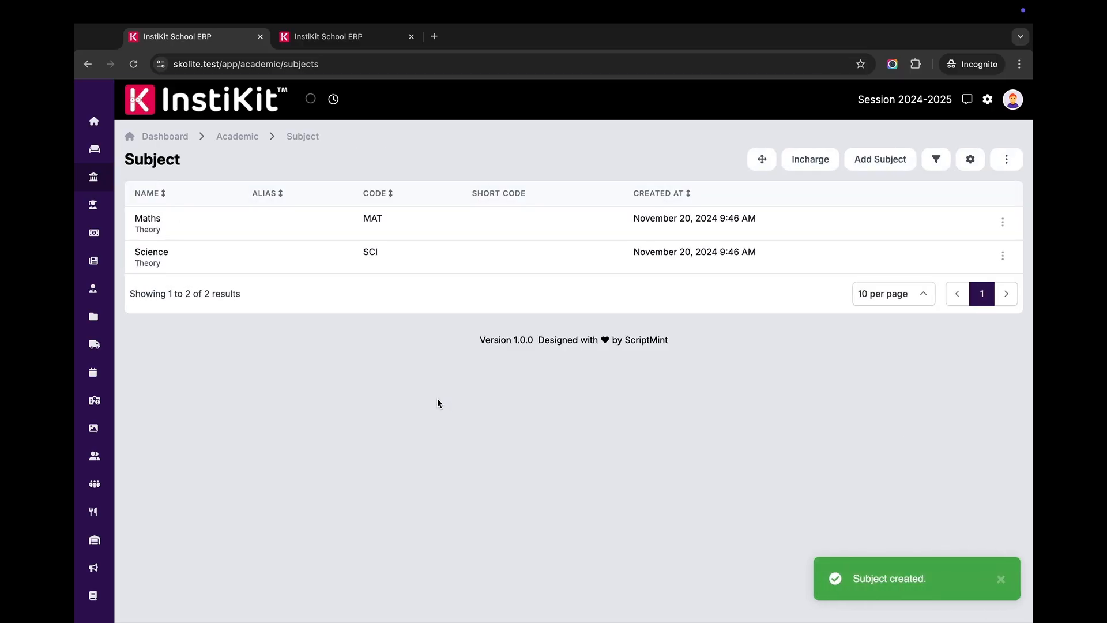
Step: Review the subject reordering dialog and the subject list's output actions, including Export to Excel
left_click(762, 160)
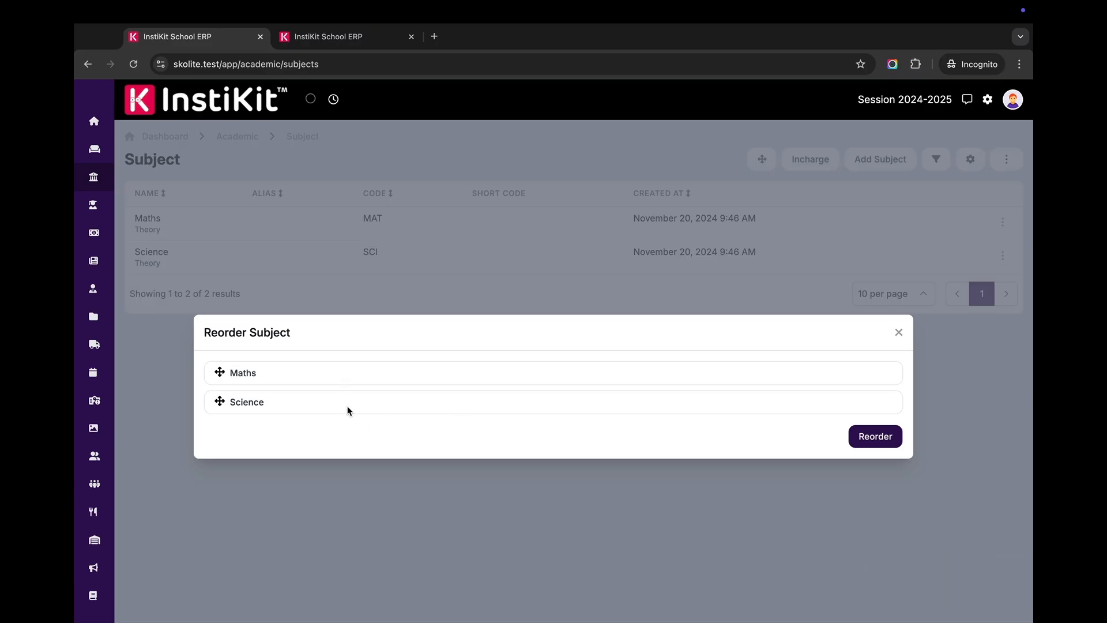
left_click(899, 333)
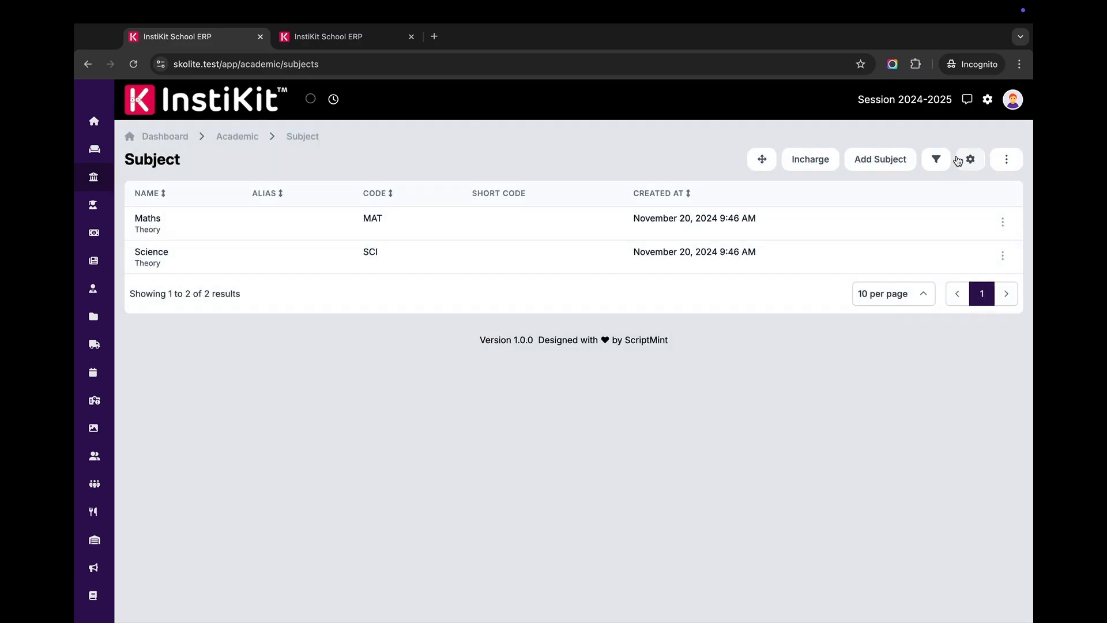
left_click(1007, 161)
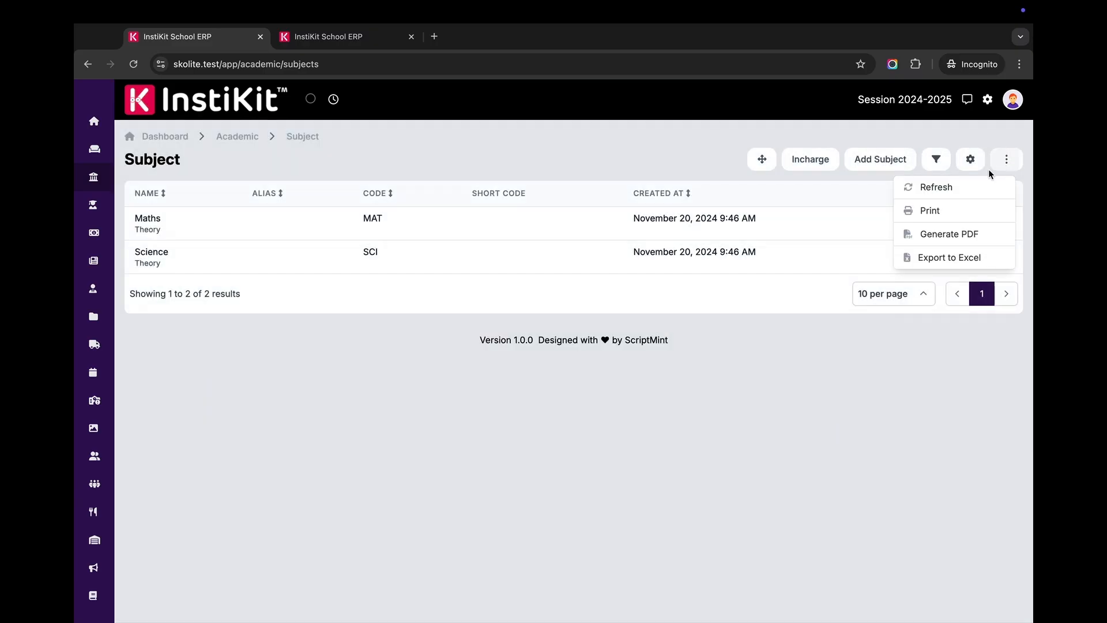
left_click(957, 258)
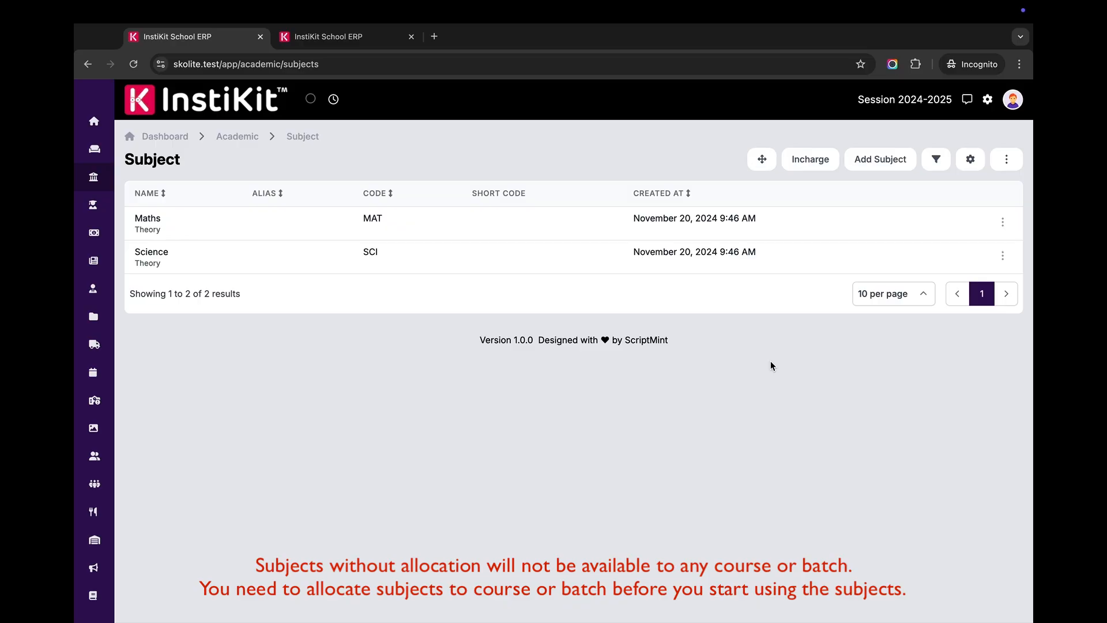
Step: Show the Maths subject's details and choose the Pre Primary - LKG course for its course-wise allocation
left_click(1003, 222)
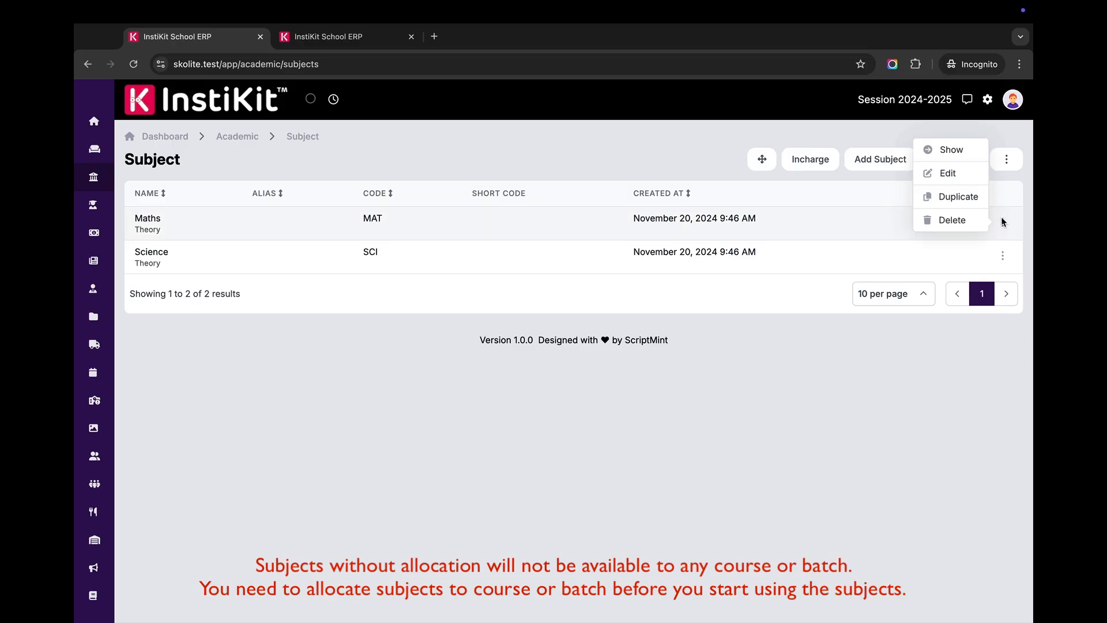
left_click(953, 153)
scroll(447, 329, "down", 3)
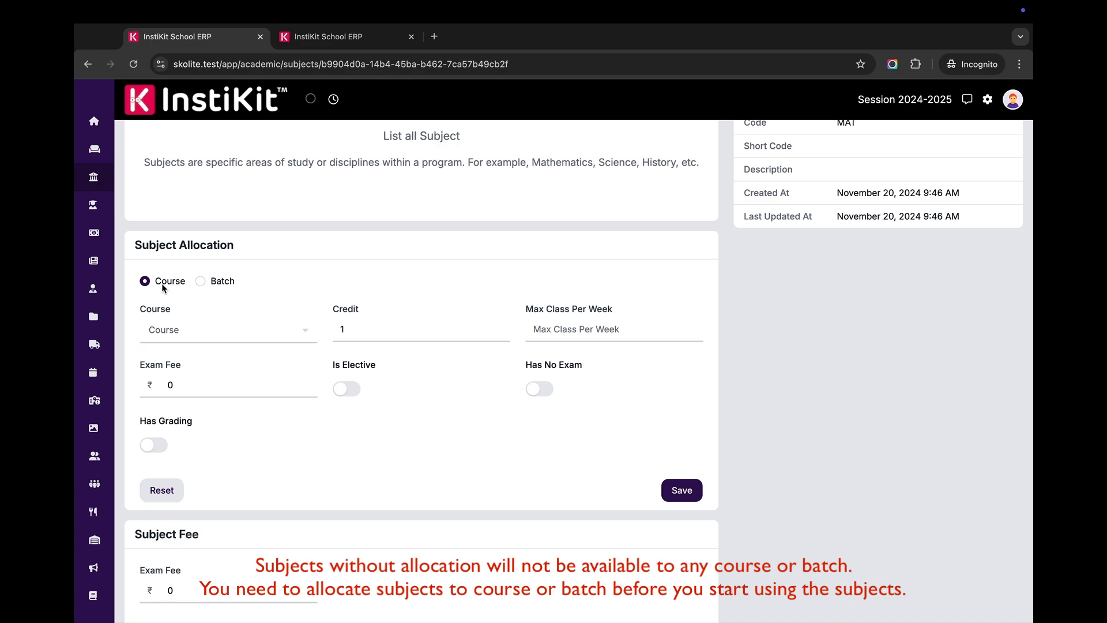
left_click(219, 282)
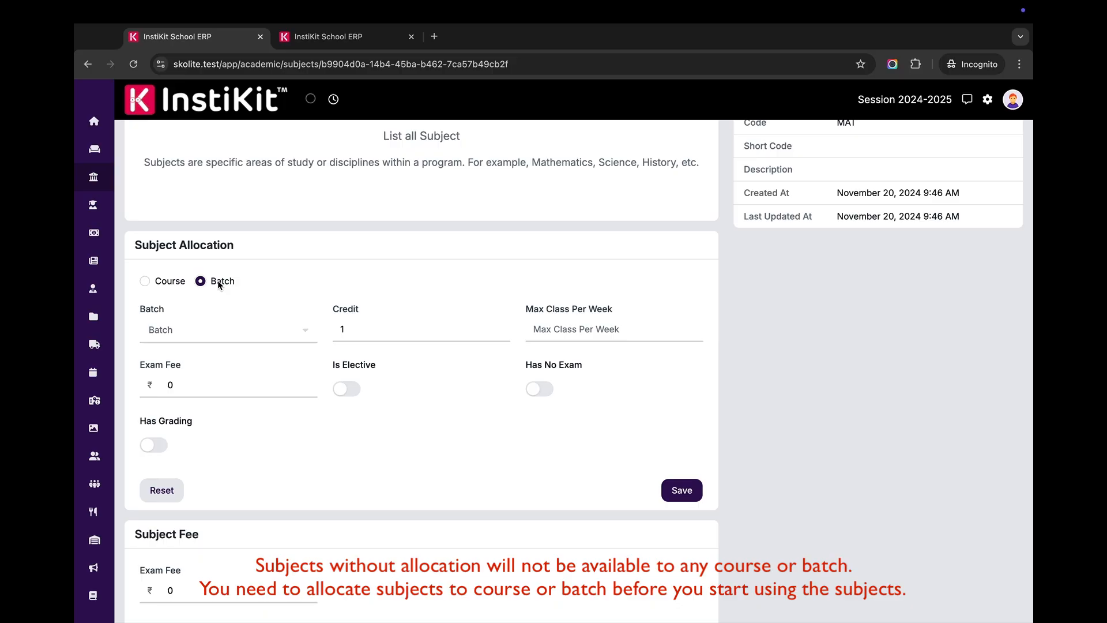
left_click(176, 285)
left_click(198, 334)
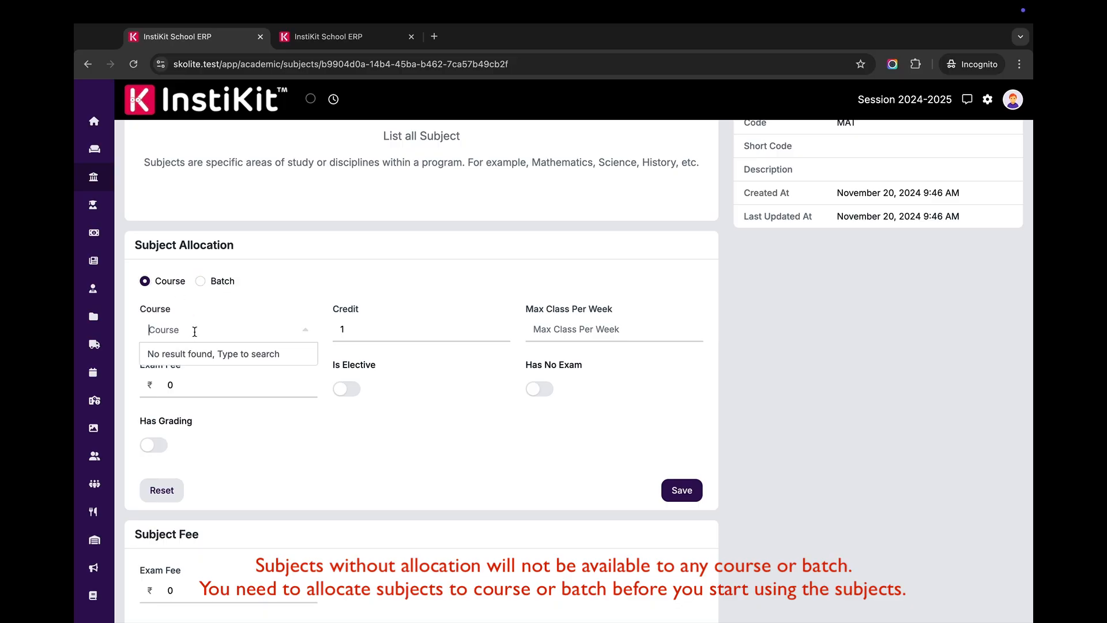
type("lkg")
left_click(221, 361)
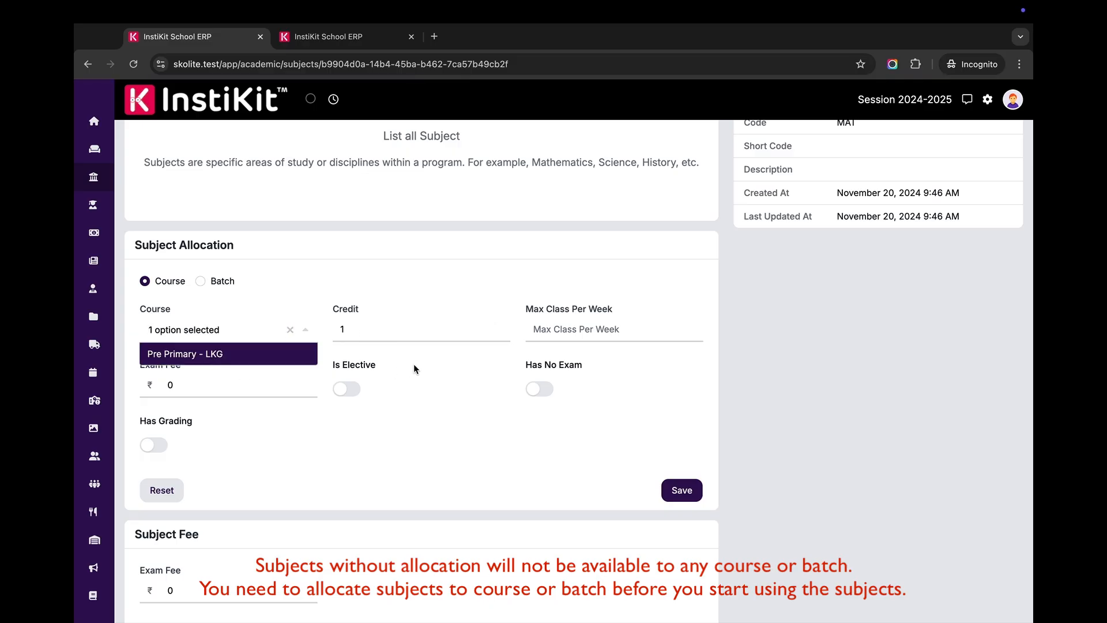
left_click(430, 428)
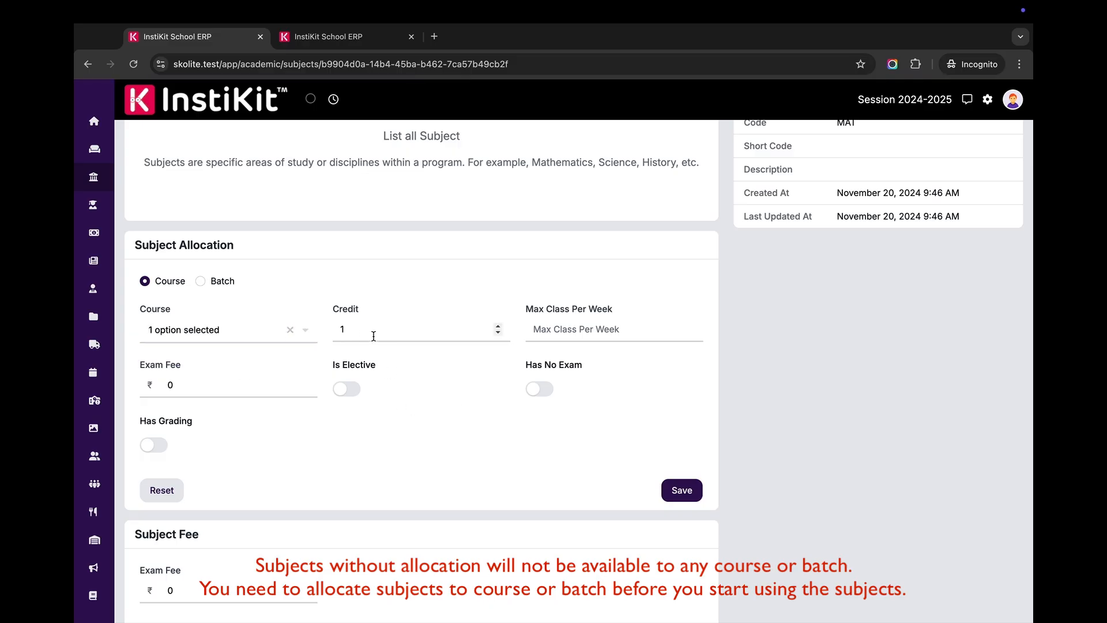
Step: Set the Maths allocation to a maximum of 5 classes per week with an exam fee of ₹100, and save it
left_click(569, 332)
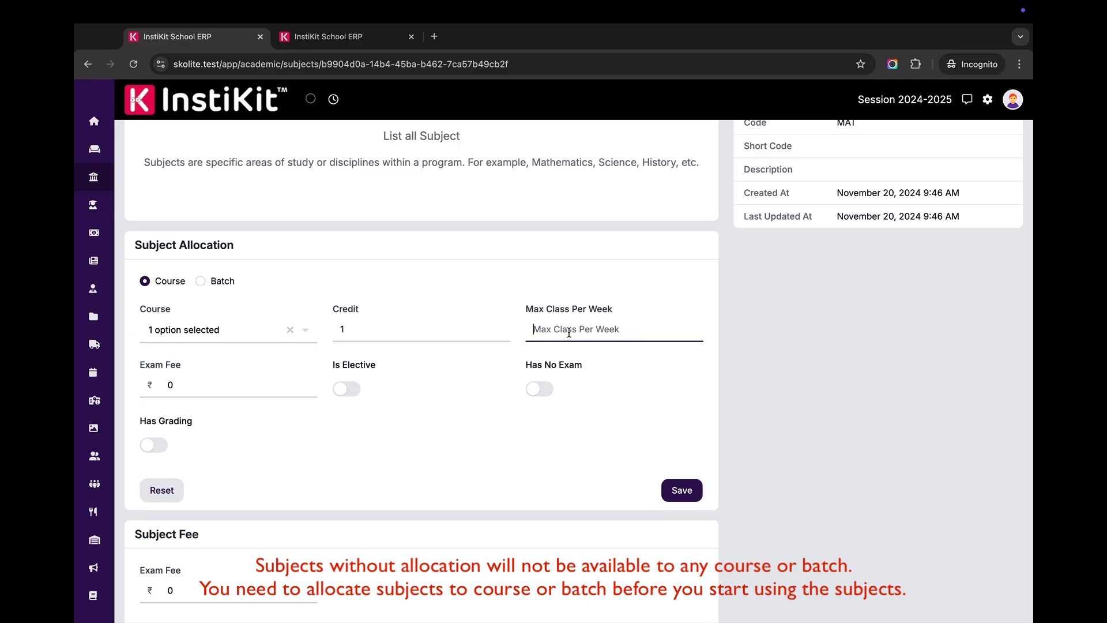
type("5")
left_click(202, 384)
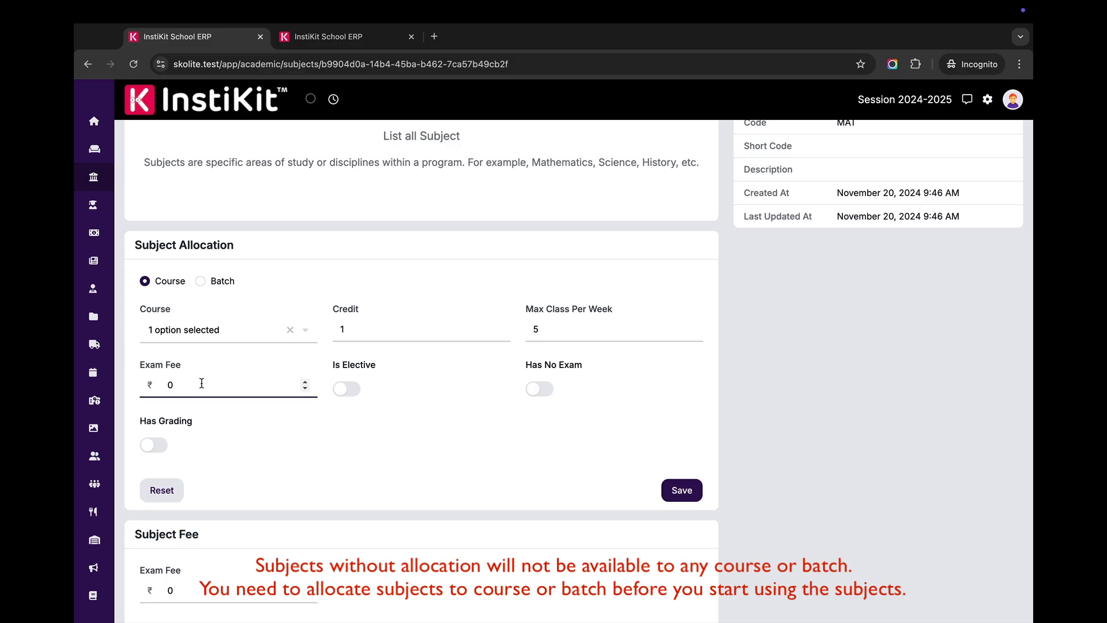
type("100")
left_click(682, 490)
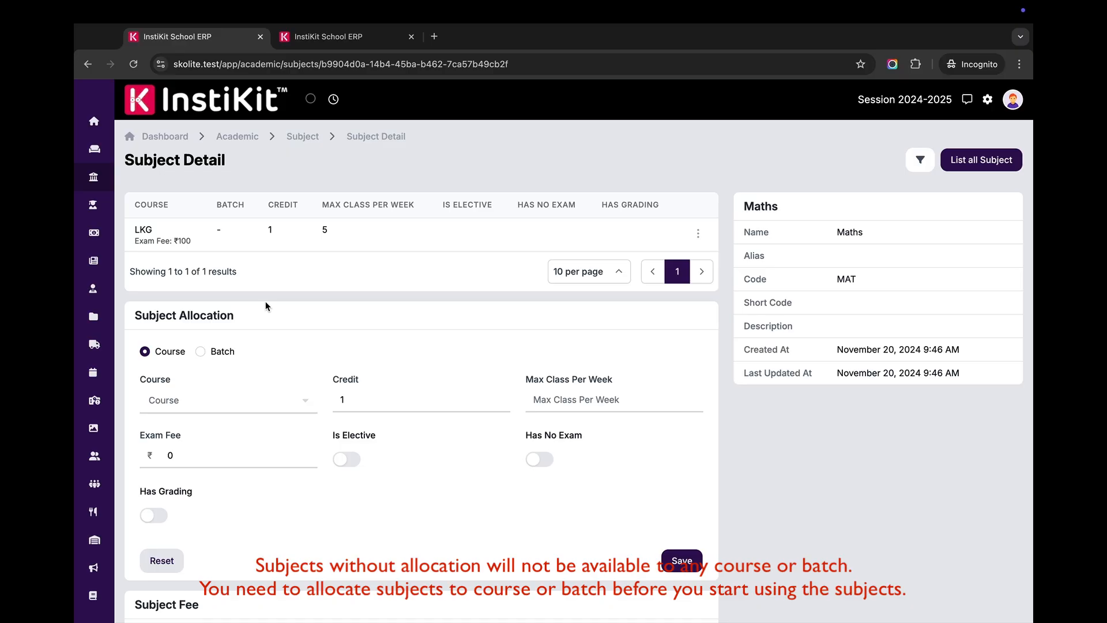
Step: Start a new subject incharge entry for the batch LKG - Section A and the subject Maths
left_click(301, 136)
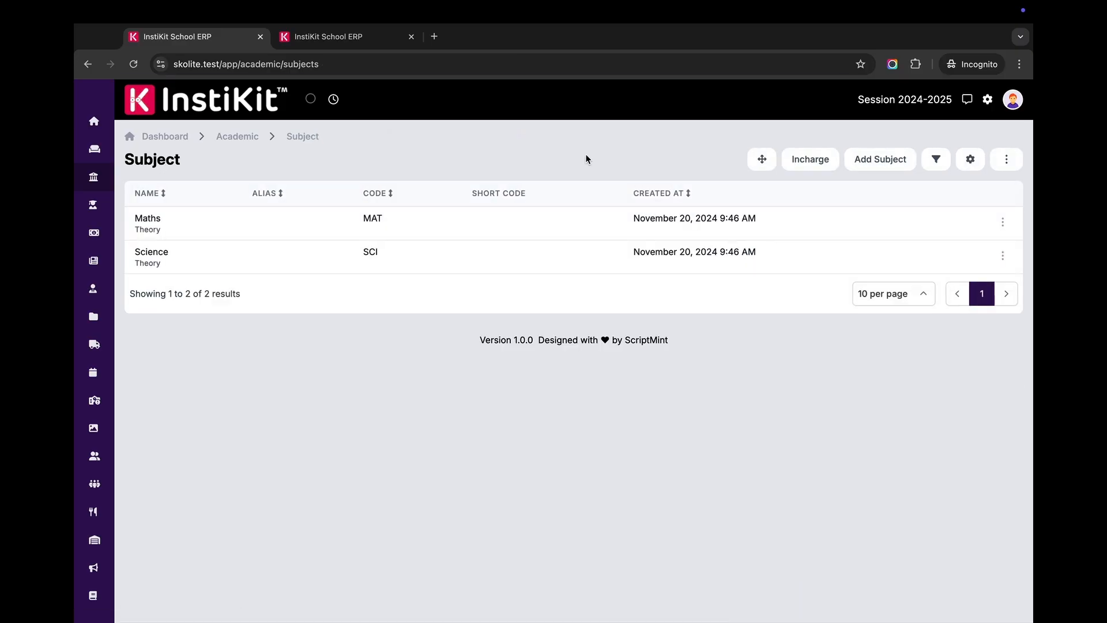
left_click(799, 157)
left_click(610, 343)
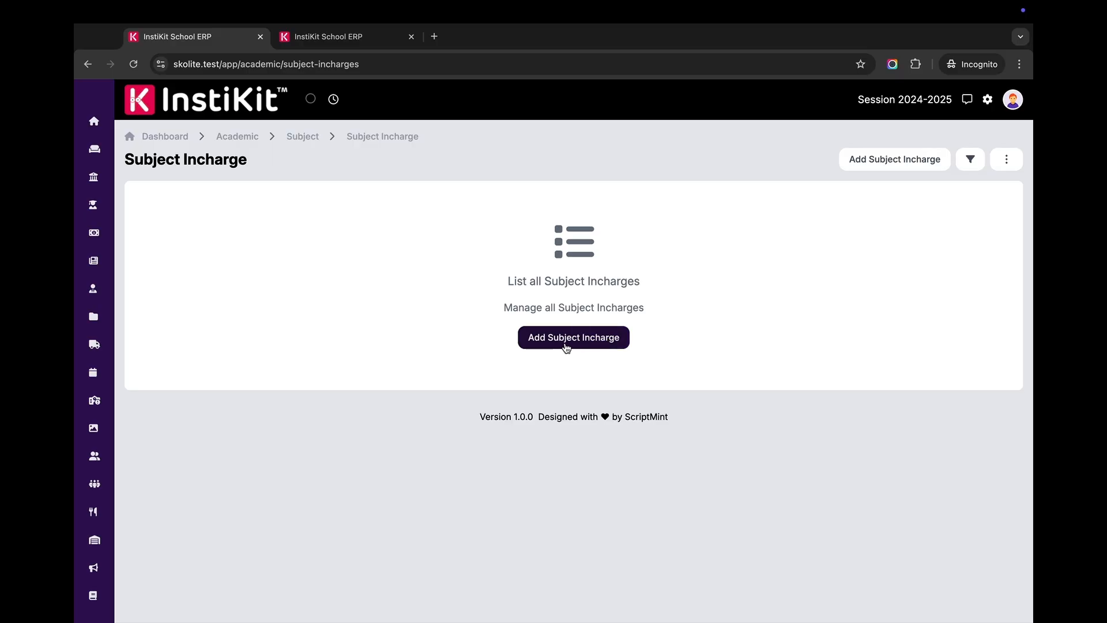
left_click(233, 226)
type("lkg")
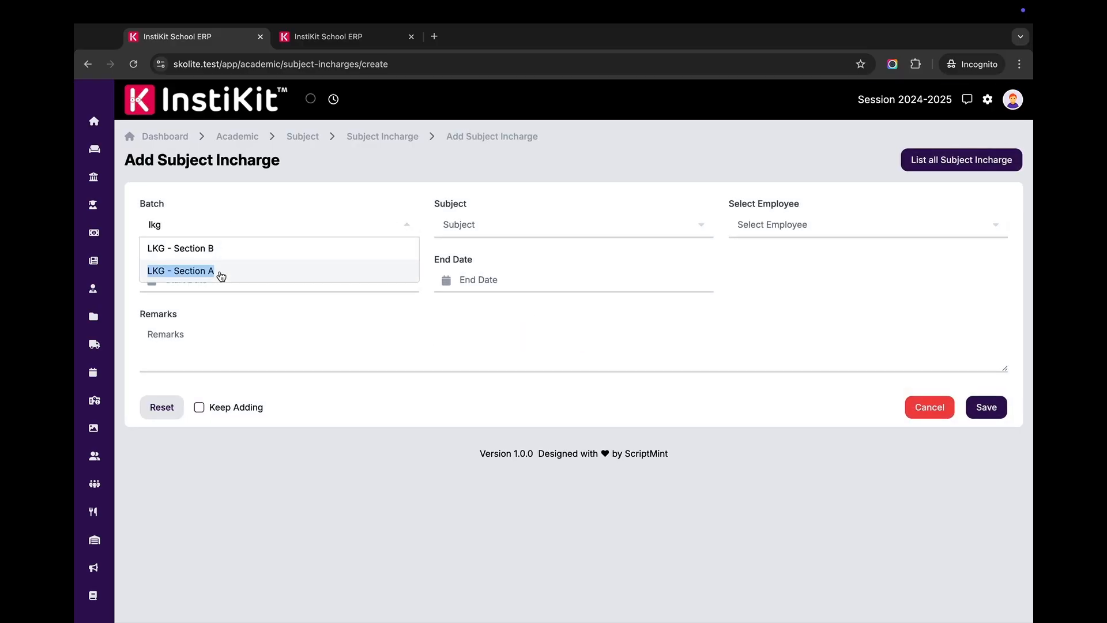
left_click(222, 271)
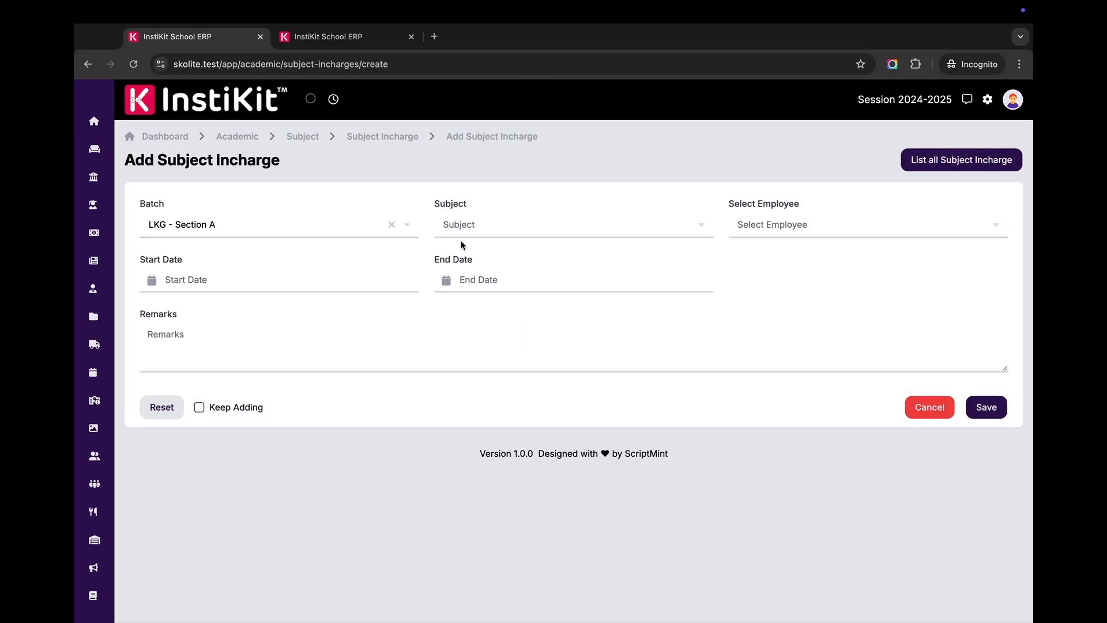
left_click(494, 225)
left_click(464, 248)
Step: Assign the employee as Maths incharge with the start date Nov 1 2024 and save the entry
left_click(775, 225)
type("ma")
left_click(779, 251)
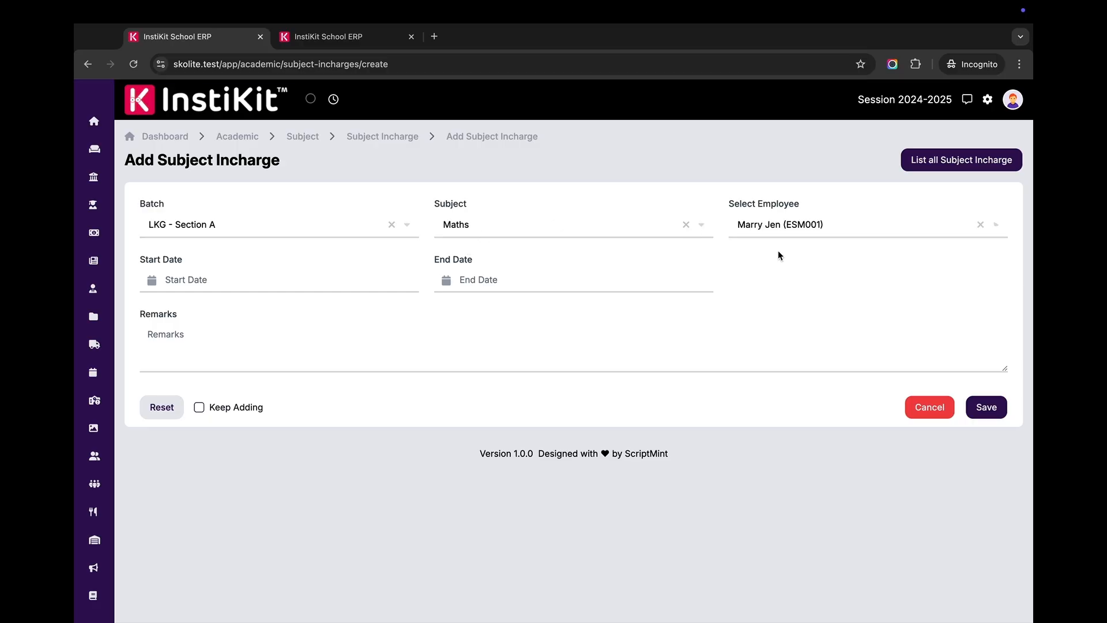
left_click(223, 282)
left_click(264, 346)
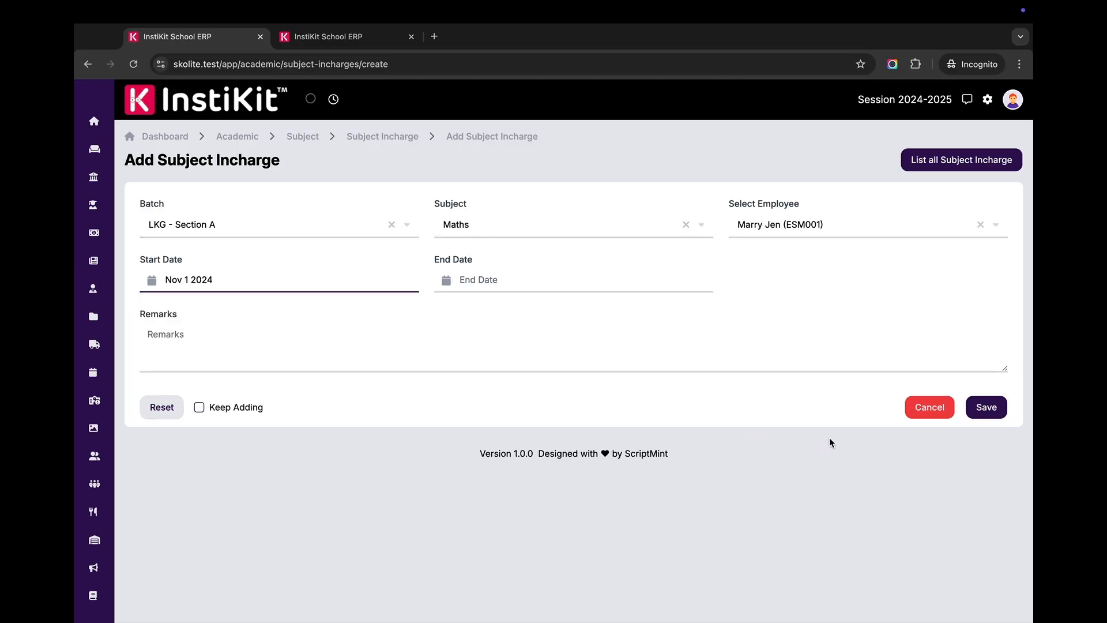
left_click(988, 408)
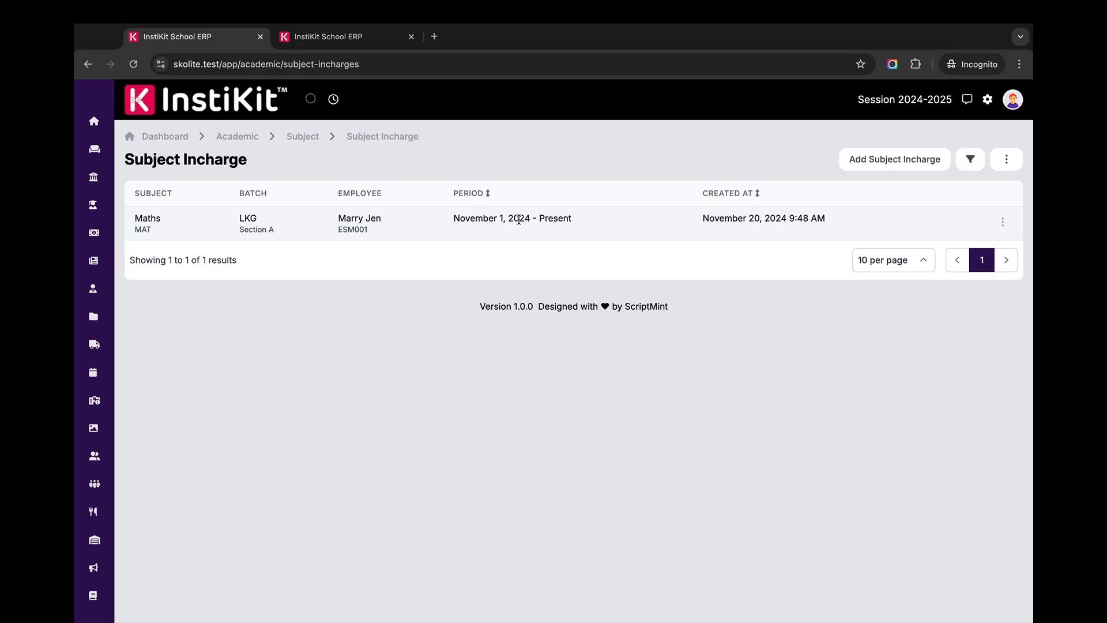
Step: Visit the academic course list and switch the active session to 2025-26
mouse_move(151, 209)
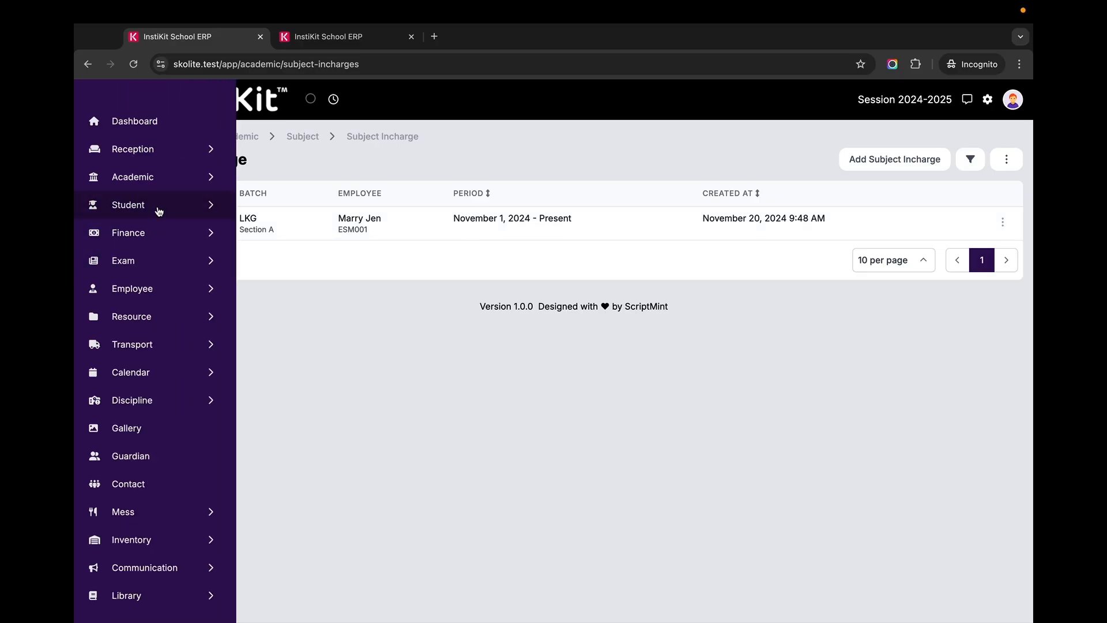
left_click(152, 177)
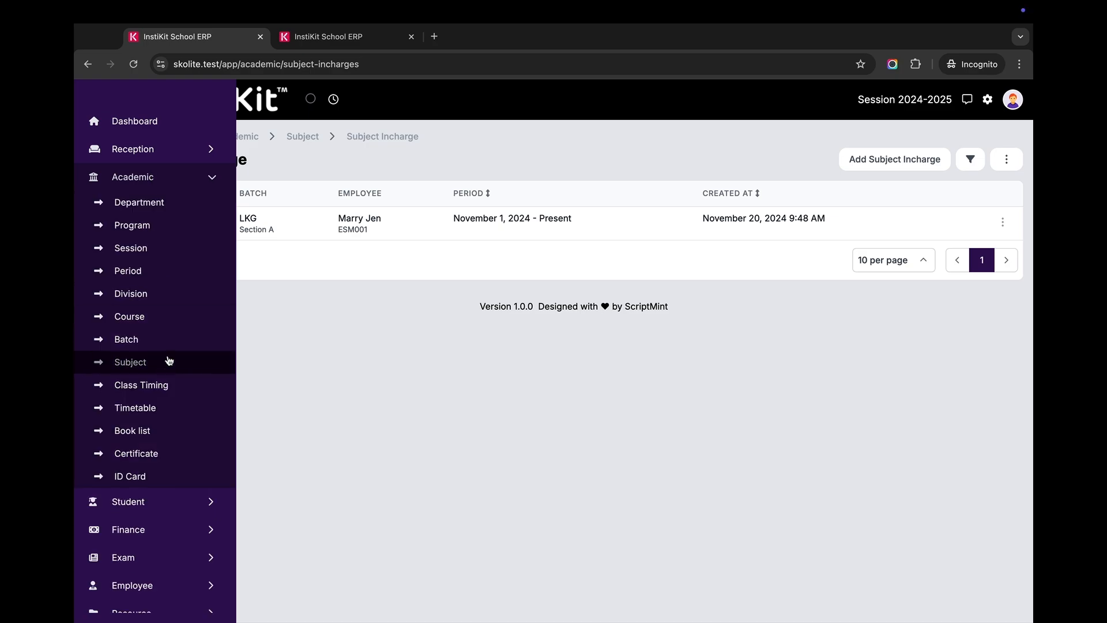
left_click(145, 321)
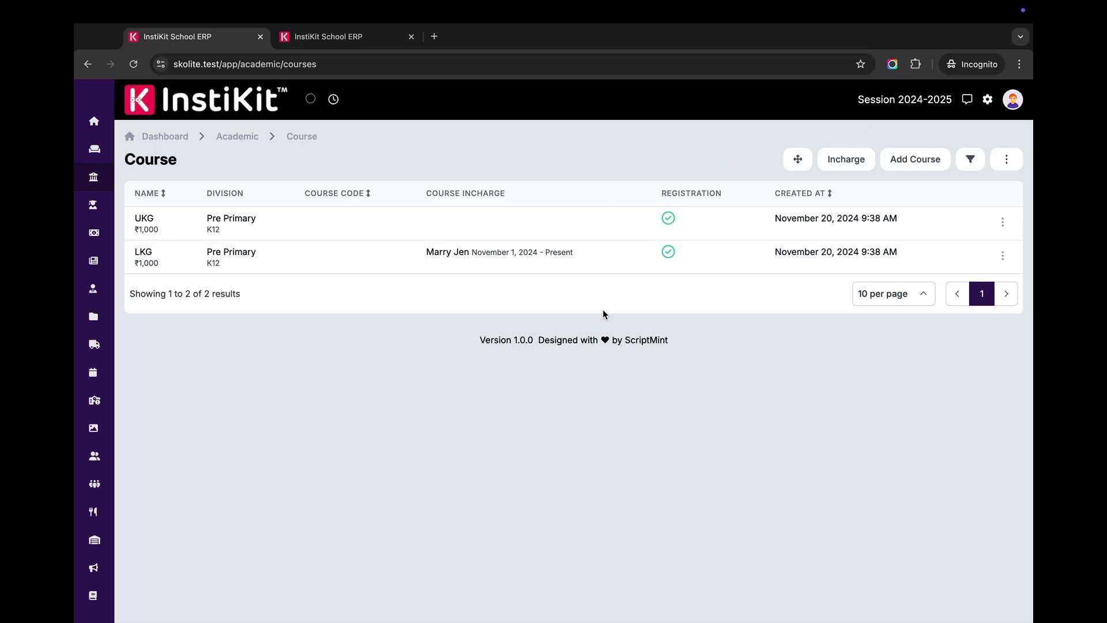
left_click(912, 98)
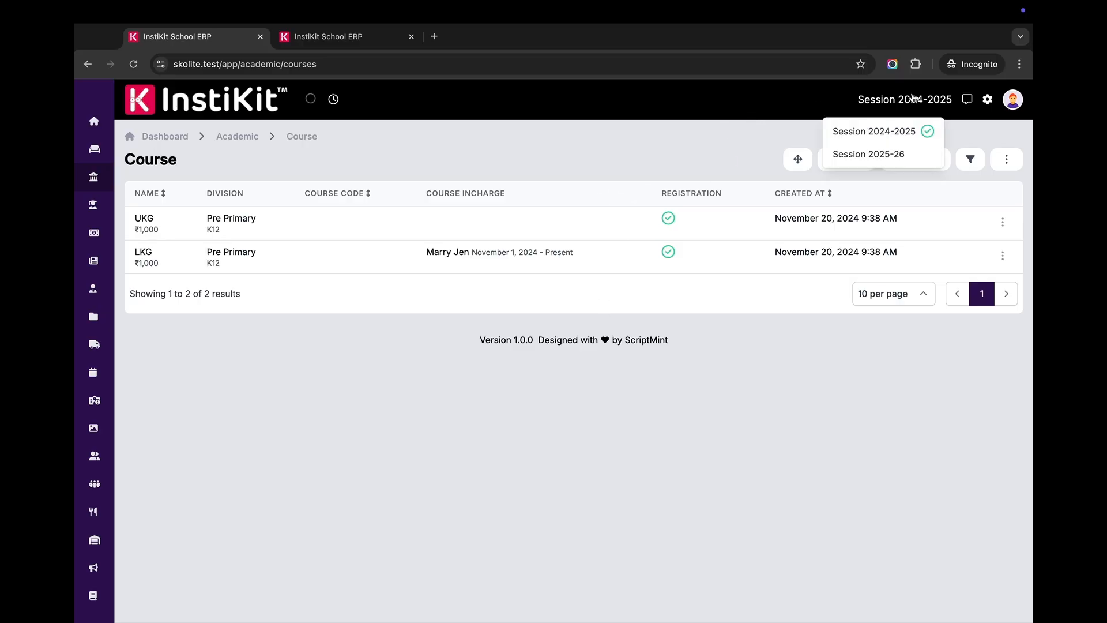
left_click(896, 155)
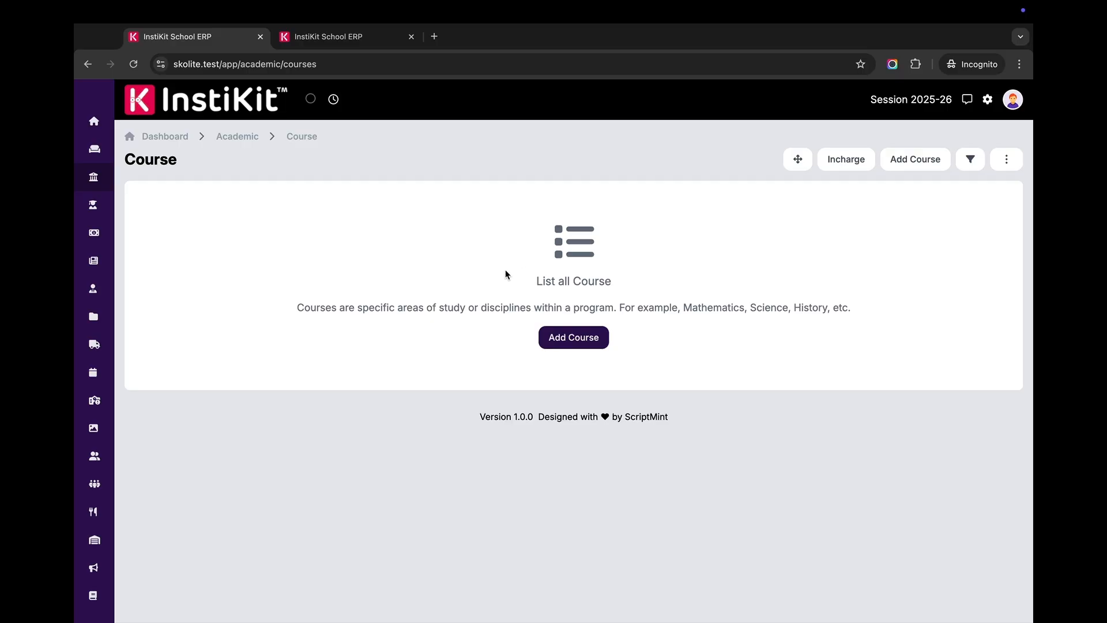
Step: Check the academic batch list for session 2025-26
mouse_move(119, 220)
left_click(144, 179)
left_click(130, 341)
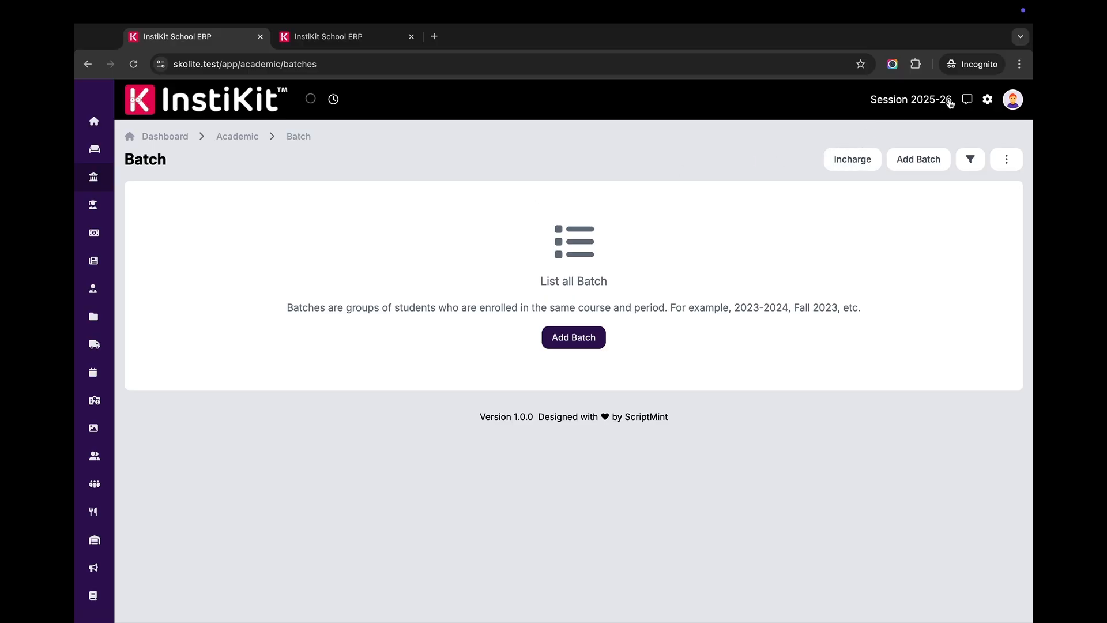
mouse_move(132, 219)
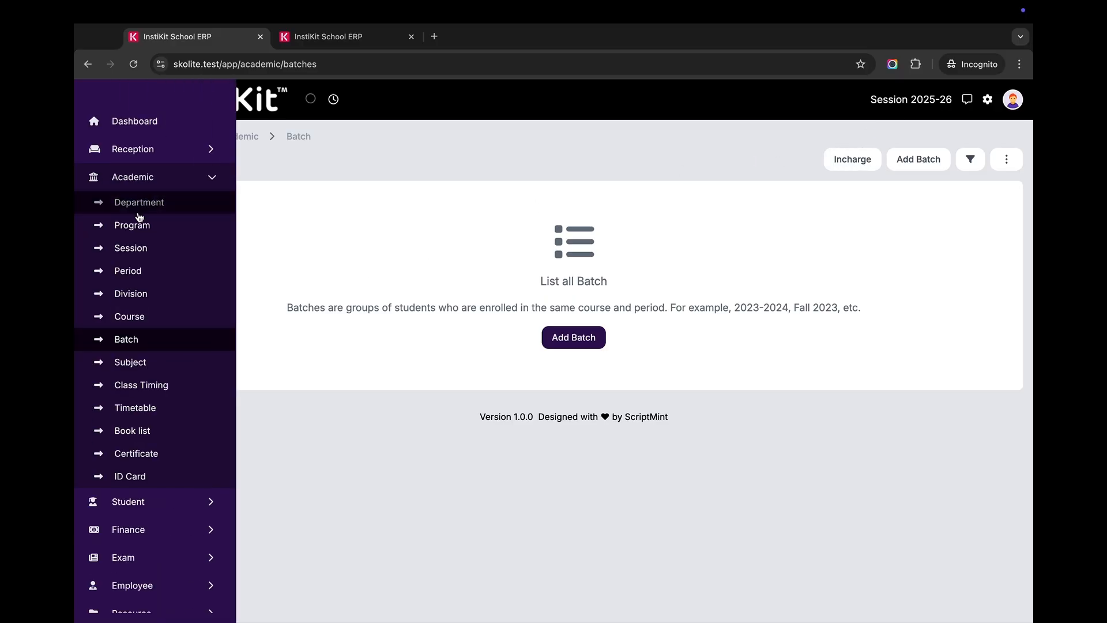
Step: Open the details of the academic period Session 2025-26 at its import options
left_click(140, 279)
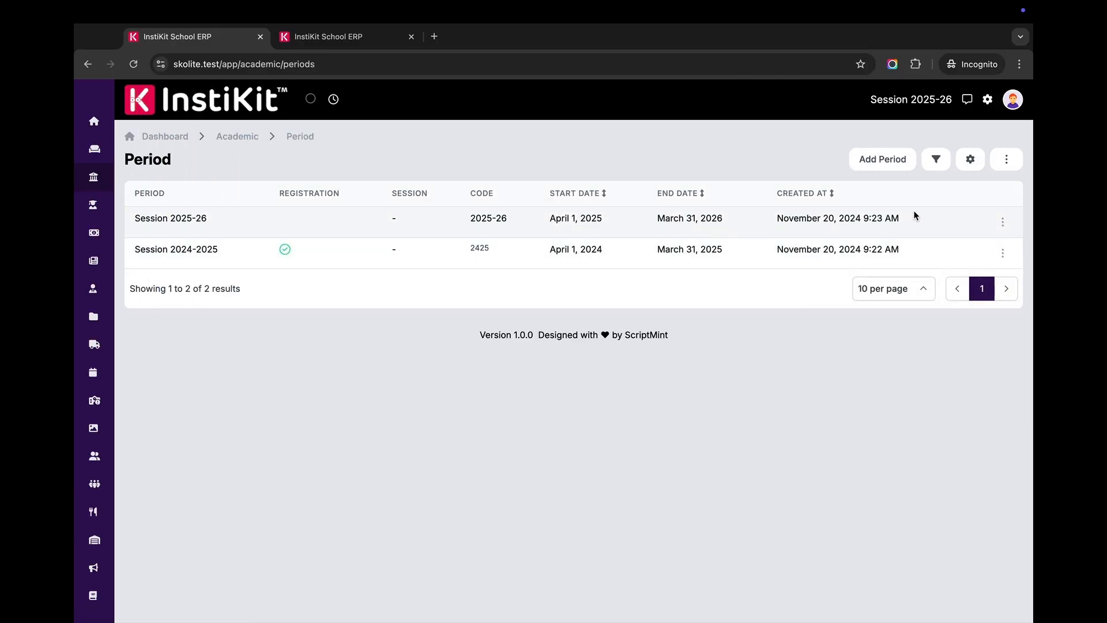
left_click(1002, 221)
left_click(951, 151)
scroll(425, 344, "down", 2)
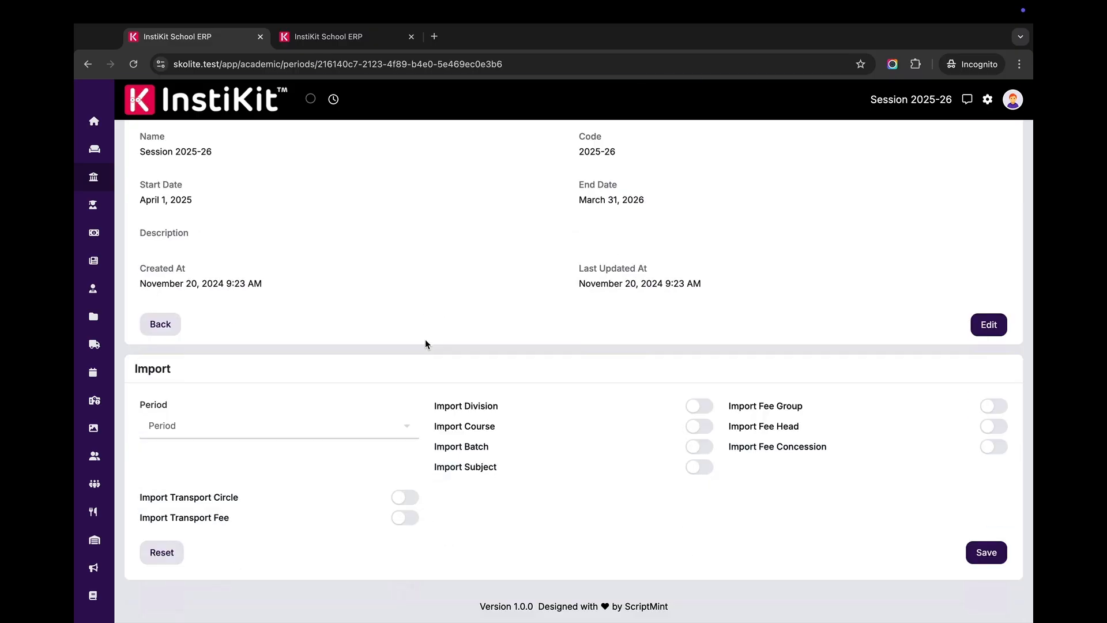
Step: Import the divisions, courses, batches and subjects from Session 2024-2025 into this period and save
left_click(299, 433)
type("20")
left_click(225, 472)
left_click(706, 469)
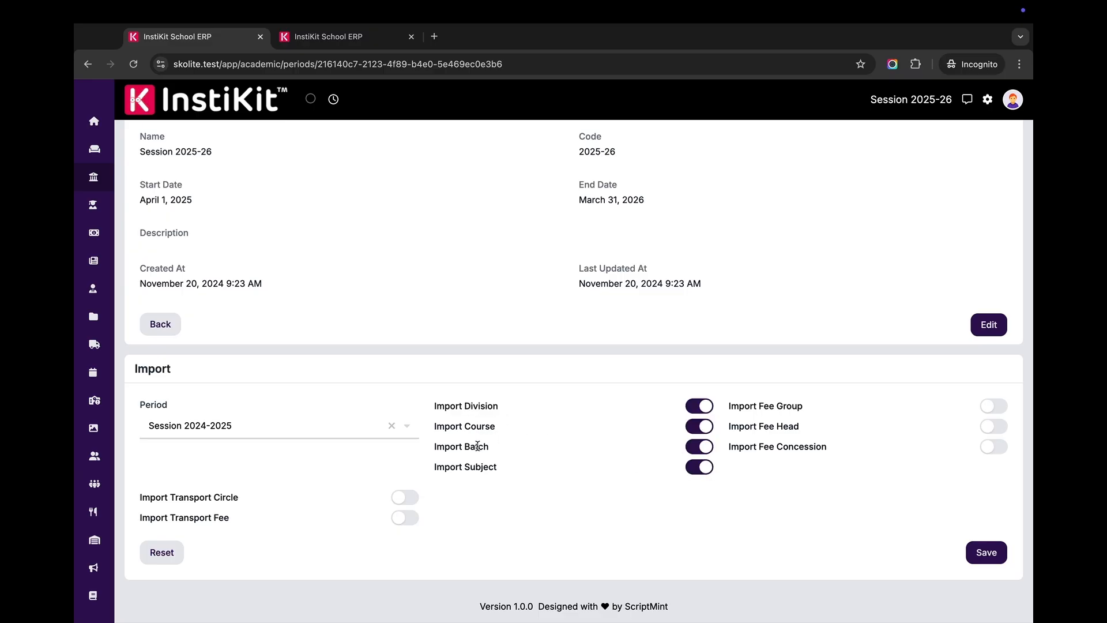
left_click(987, 555)
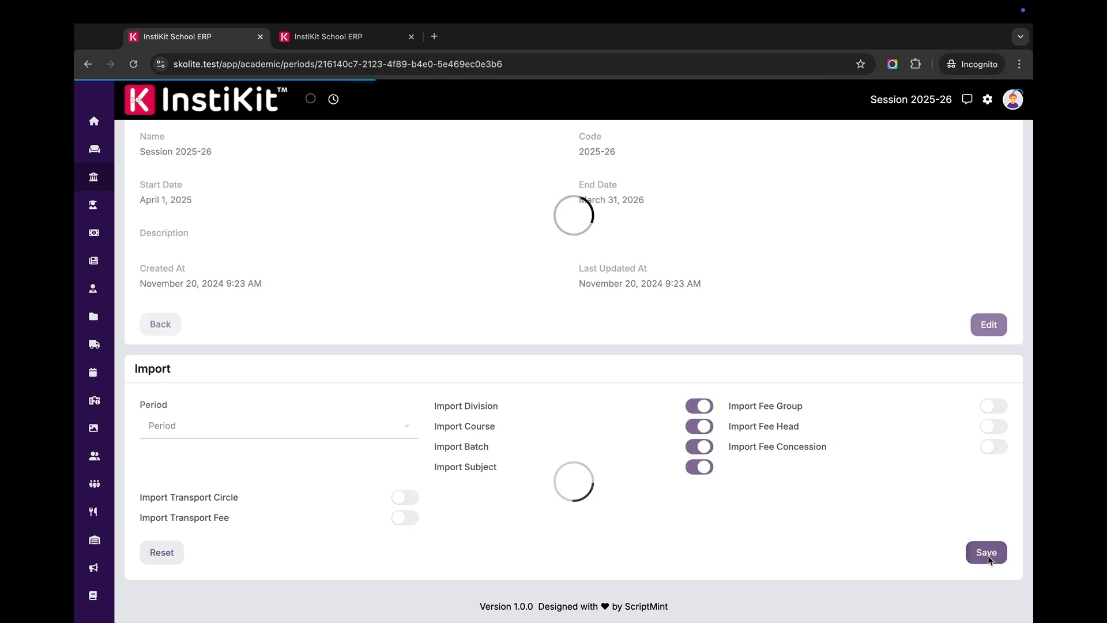
Step: Check the imported records in the academic division, course and subject lists for session 2025-26
mouse_move(135, 251)
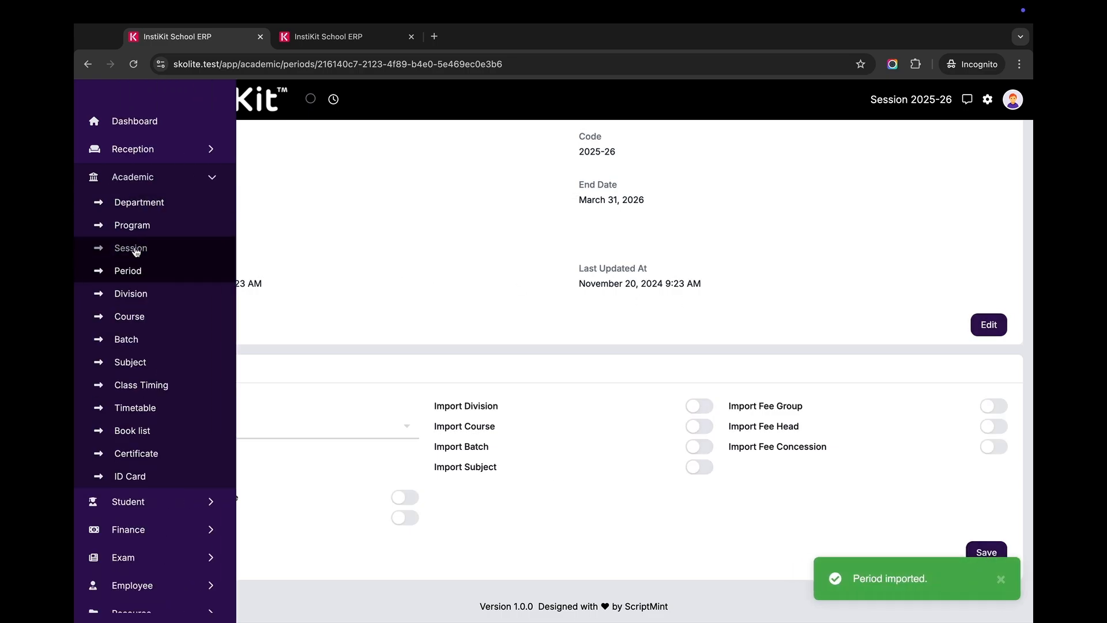
left_click(143, 293)
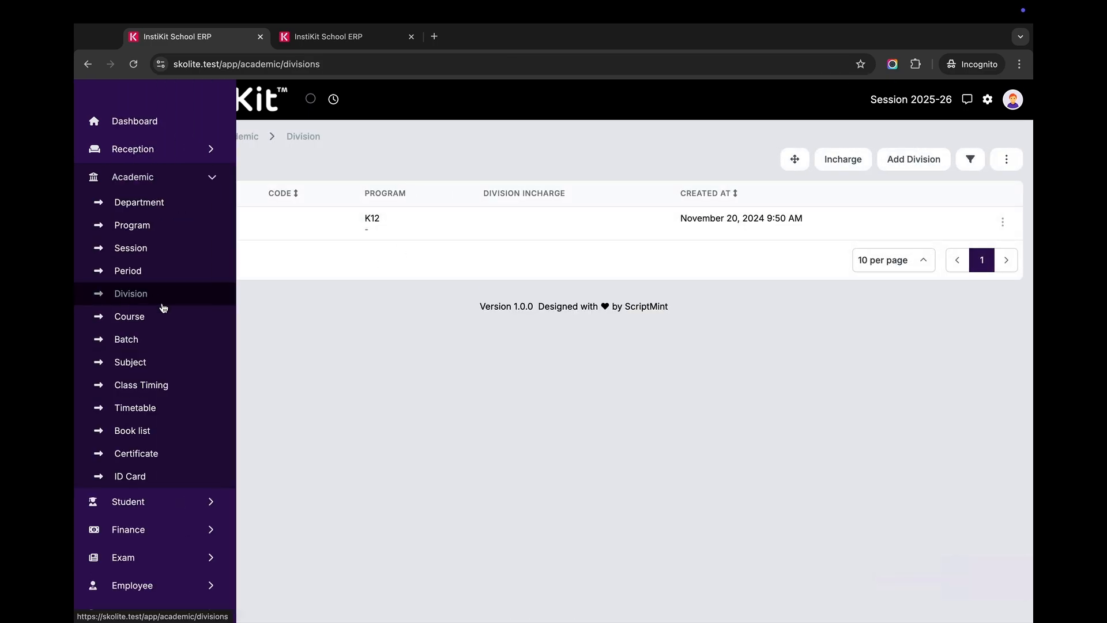
left_click(162, 315)
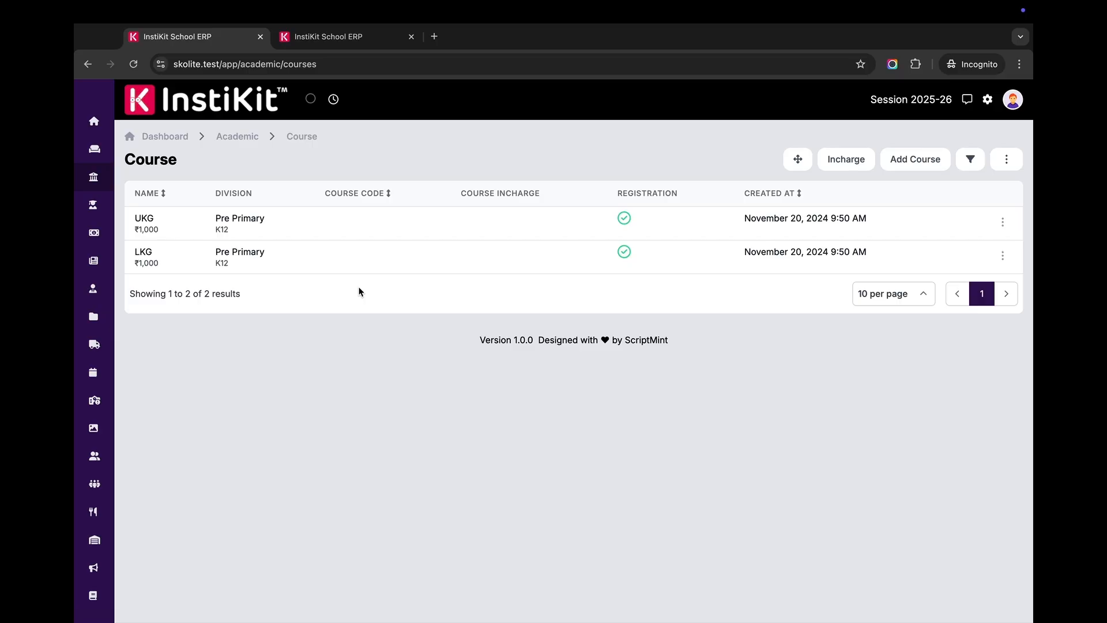
left_click(148, 360)
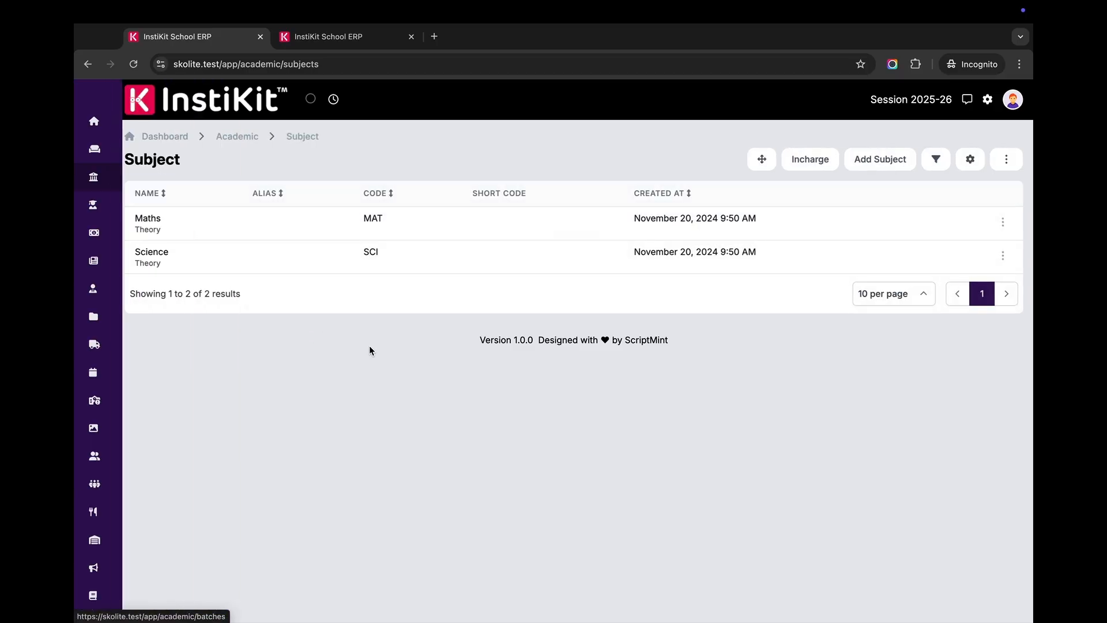